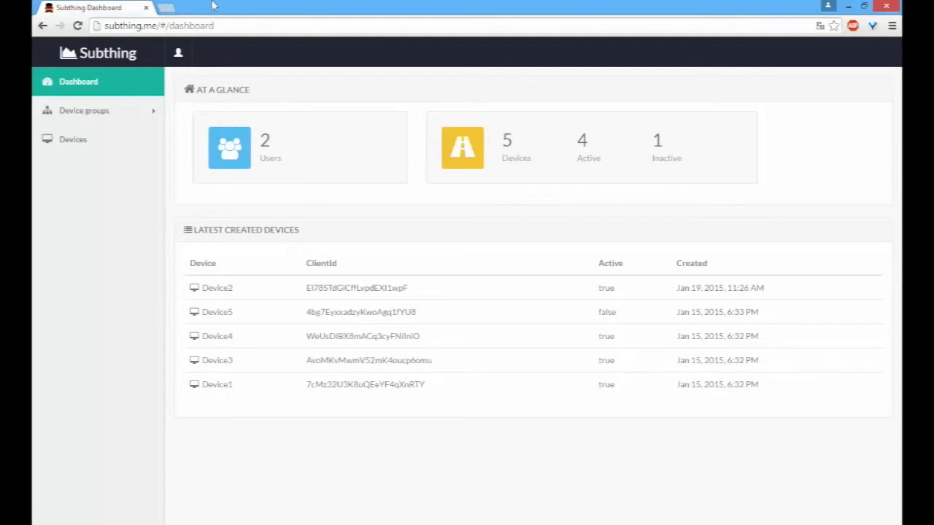
# Step: Open the account dropdown from the user icon in the dashboard's top bar
pyautogui.click(179, 56)
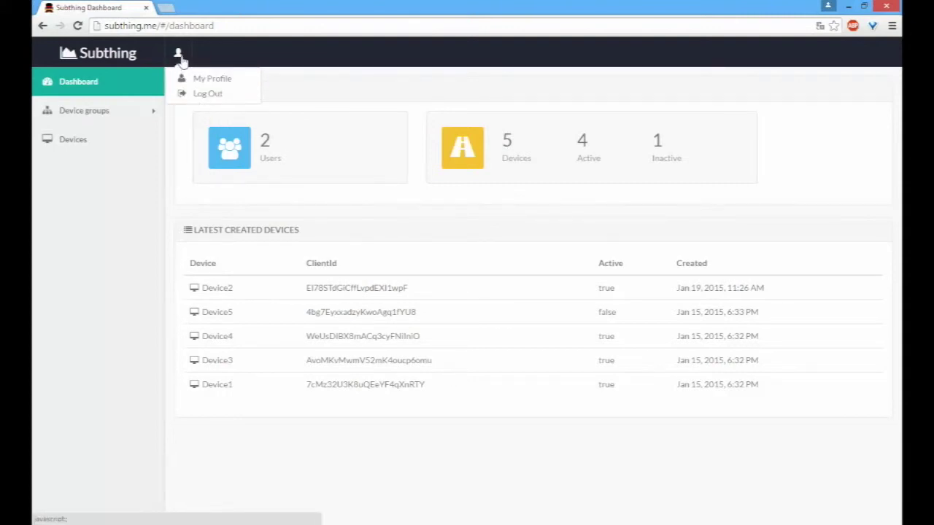
# Step: Open My Profile, go through its name, e-mail and password fields, then expand Device groups
pyautogui.click(201, 78)
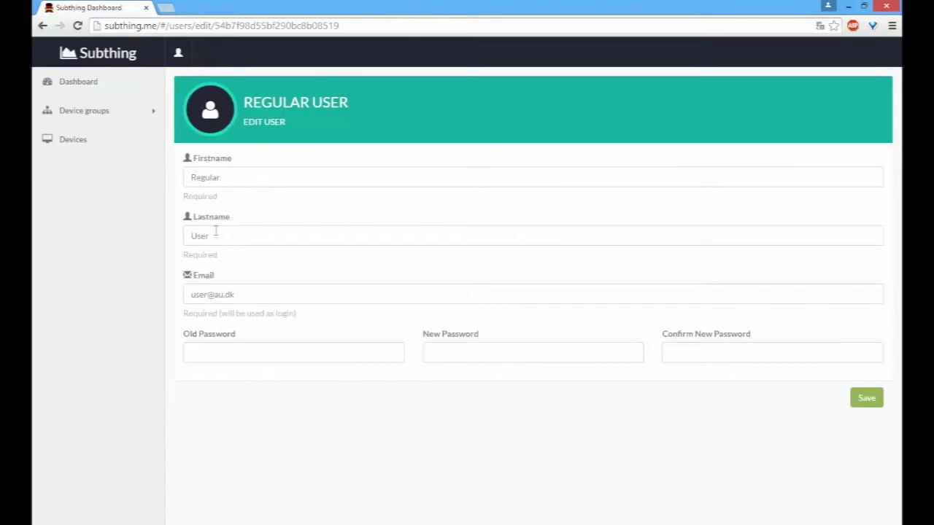
pyautogui.click(218, 178)
pyautogui.click(318, 295)
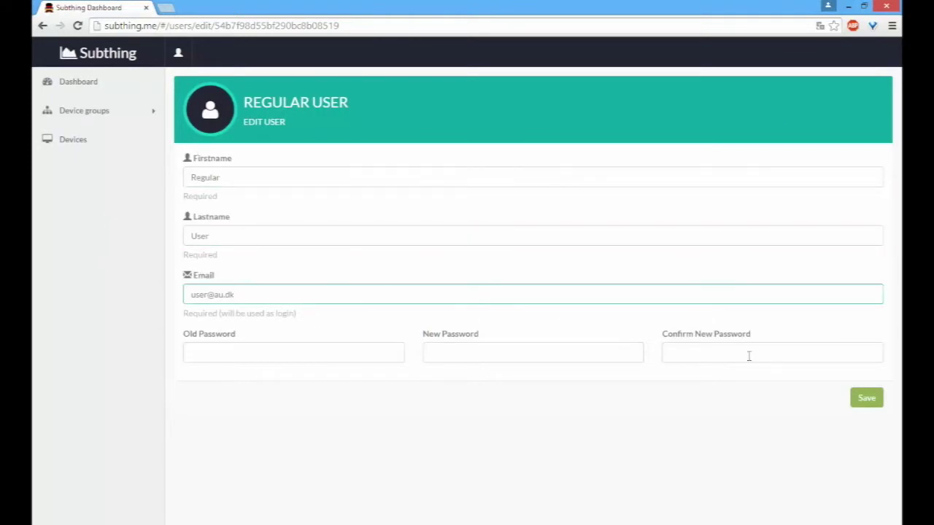
pyautogui.click(231, 356)
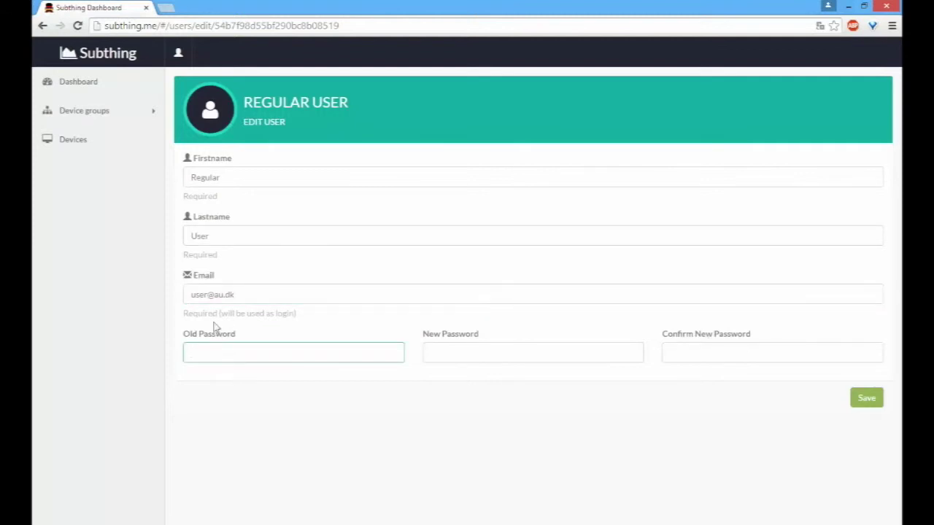
pyautogui.click(46, 113)
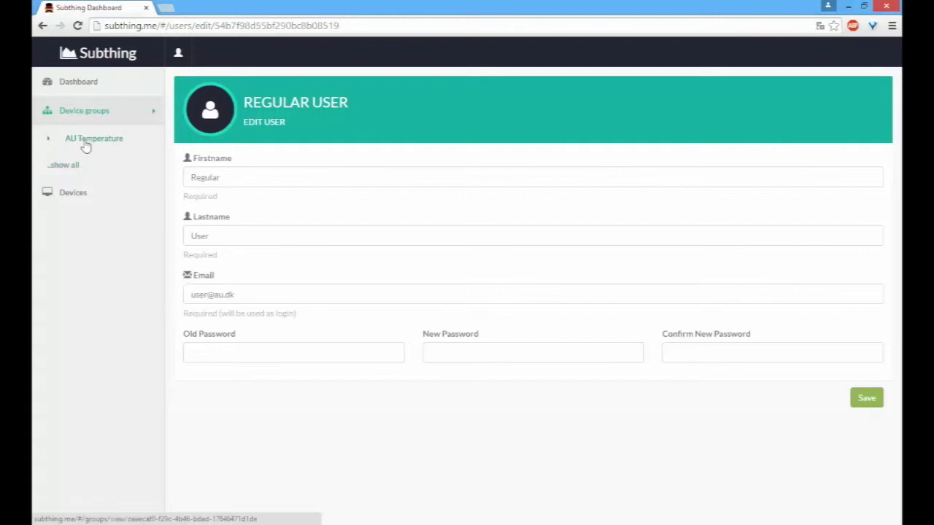
# Step: Open the AU Temperature group and inspect the bars of its Active Devices chart
pyautogui.click(86, 145)
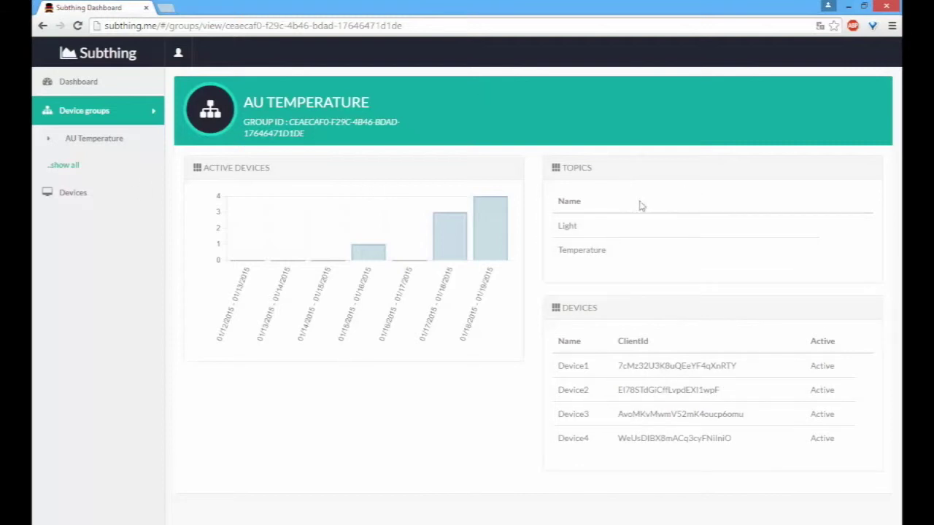
pyautogui.moveTo(353, 254)
pyautogui.moveTo(485, 236)
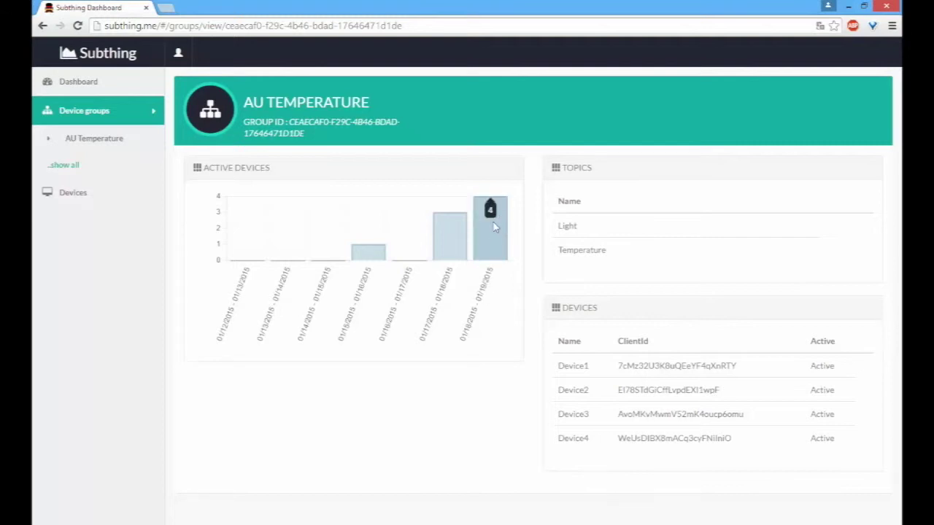
pyautogui.moveTo(450, 230)
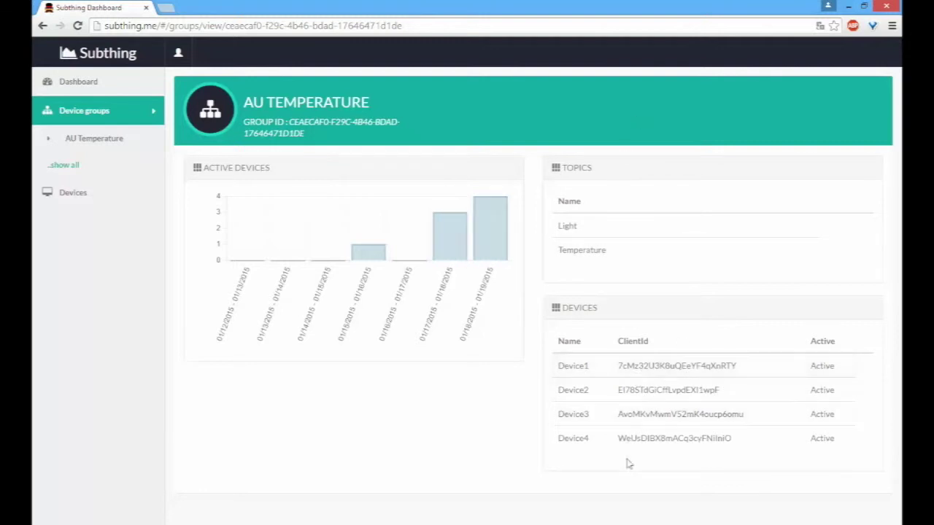
# Step: Open Device1 from the Devices table and highlight its Group topics heading
pyautogui.click(579, 369)
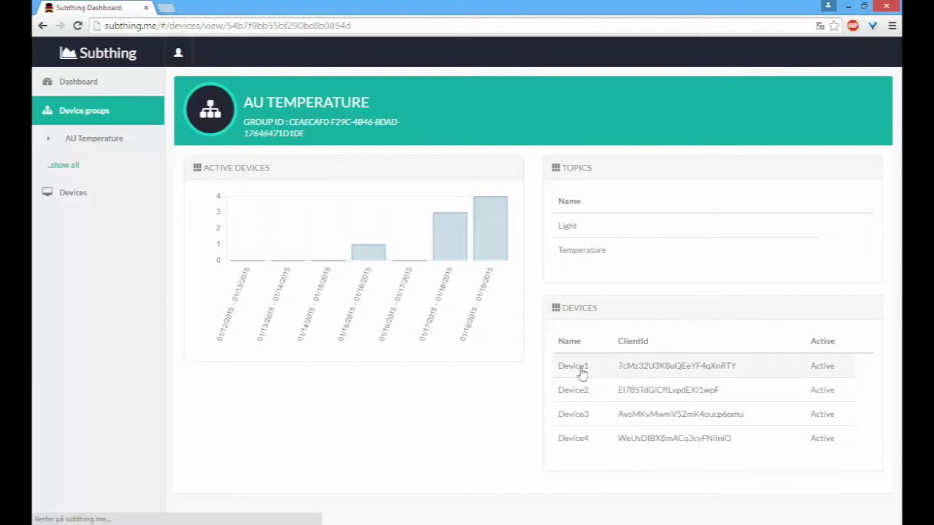
pyautogui.scroll(-1, 456, 279)
pyautogui.scroll(1, 430, 156)
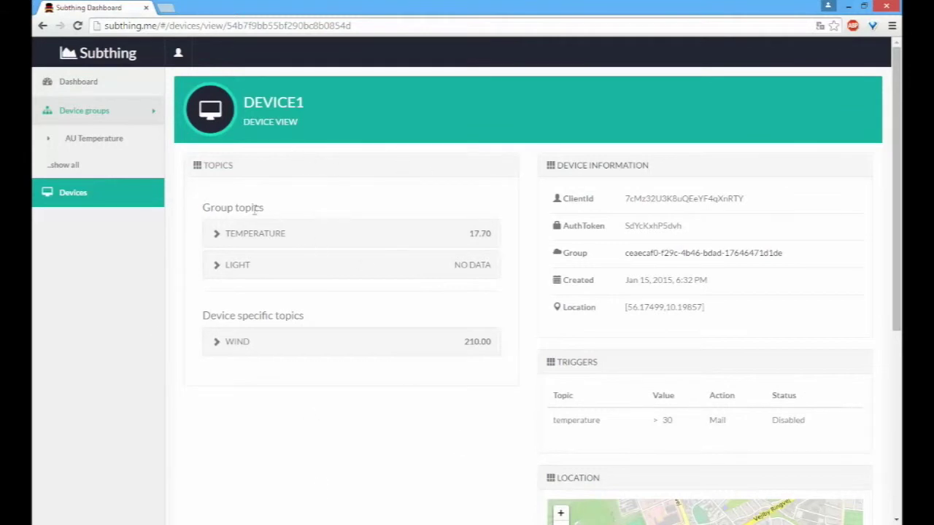
pyautogui.moveTo(272, 212); pyautogui.dragTo(204, 210)
pyautogui.click(204, 210)
# Step: Highlight Device1's information panel and its creation date, then scroll through the panels
pyautogui.moveTo(725, 319); pyautogui.dragTo(607, 180)
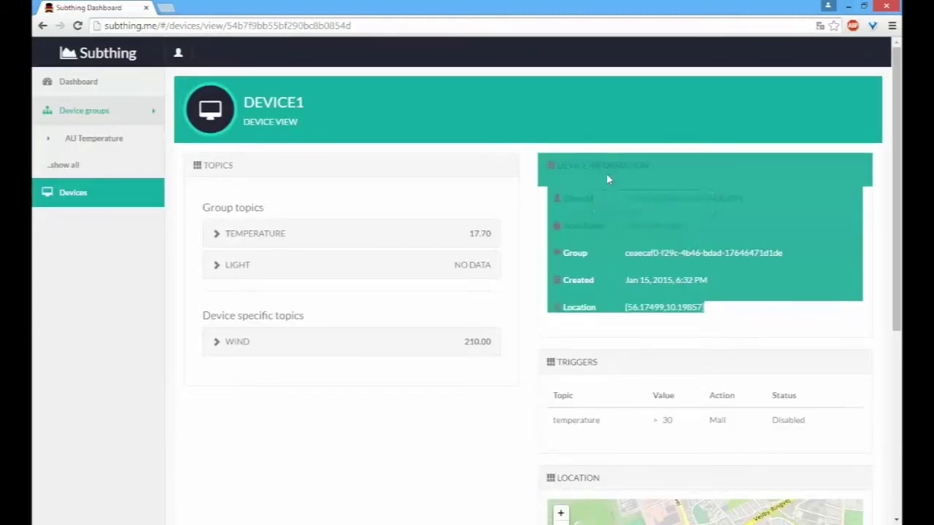
pyautogui.click(608, 179)
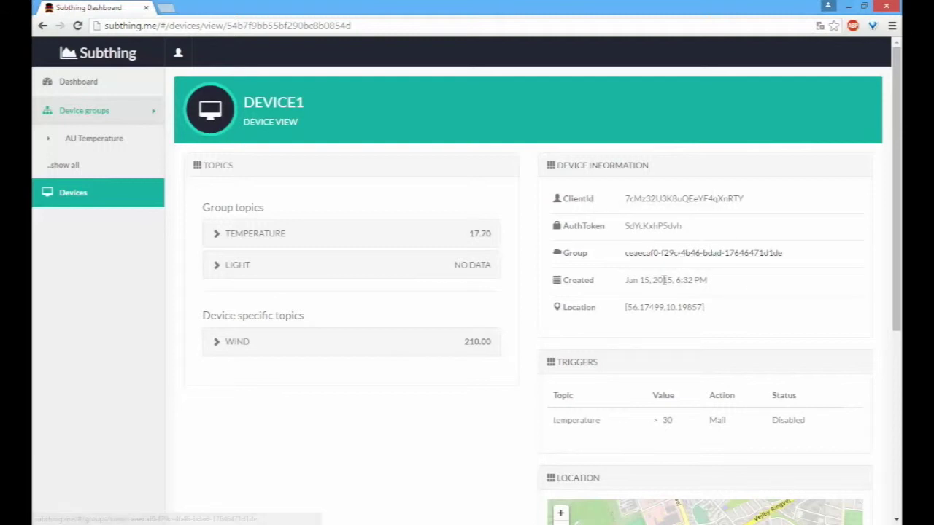
pyautogui.moveTo(715, 294); pyautogui.dragTo(658, 281)
pyautogui.click(654, 326)
pyautogui.scroll(-1, 654, 326)
pyautogui.scroll(-4, 652, 324)
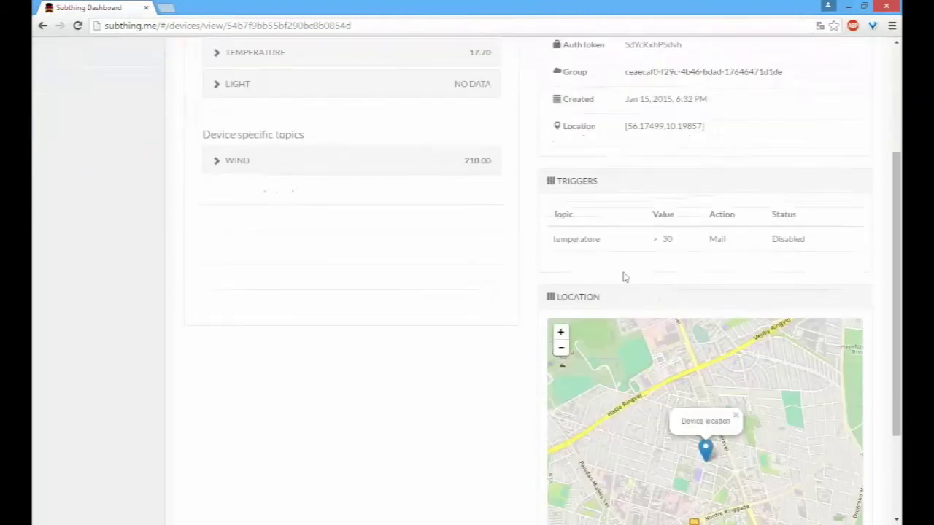
pyautogui.scroll(1, 604, 201)
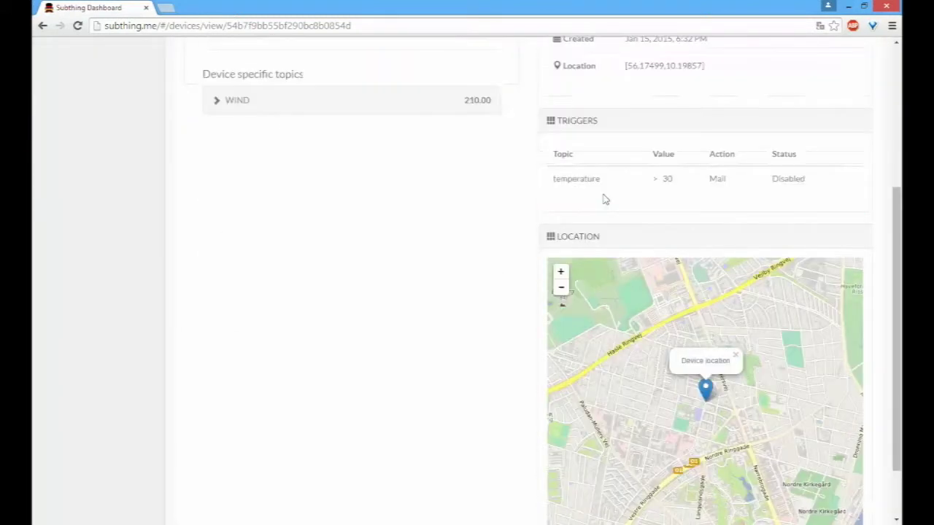
pyautogui.scroll(2, 610, 243)
pyautogui.scroll(-2, 611, 234)
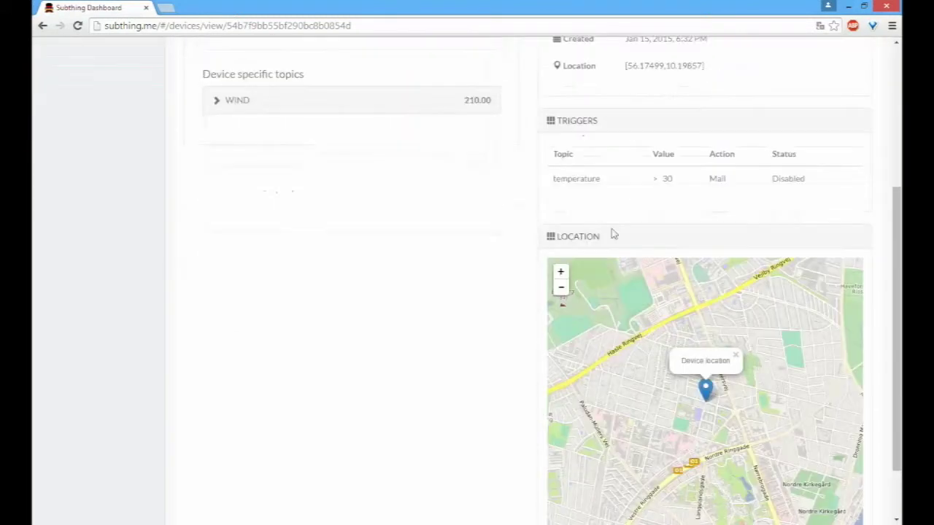
pyautogui.scroll(1, 611, 251)
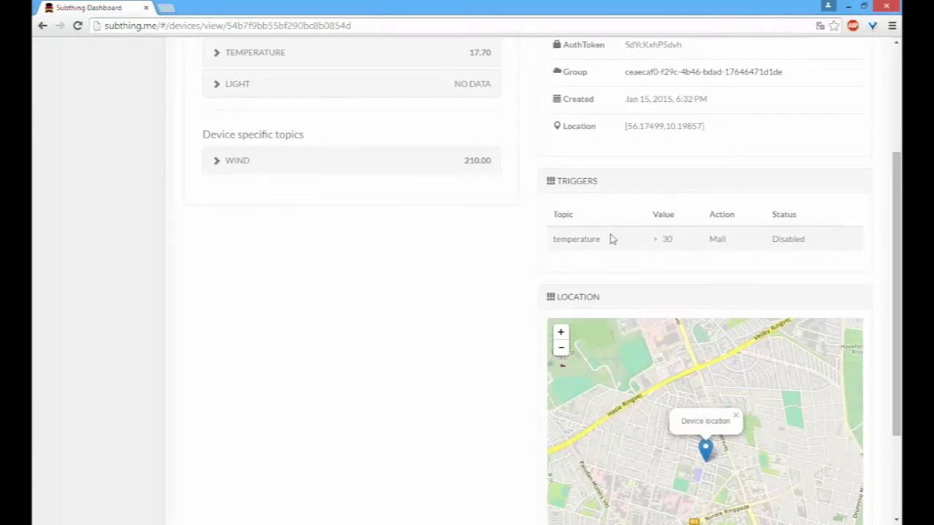
pyautogui.scroll(2, 656, 255)
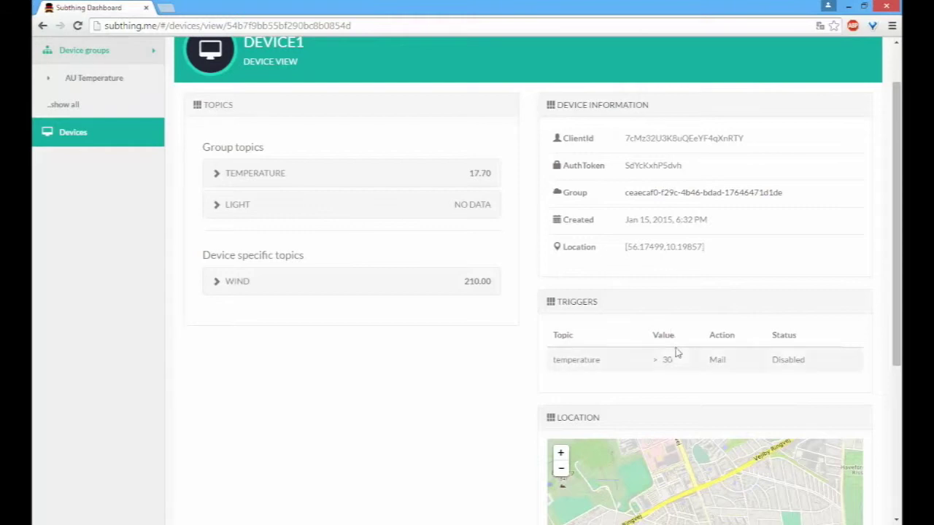
# Step: Highlight the disabled temperature > 30 mail trigger value, then scroll down to the Location map
pyautogui.moveTo(670, 357); pyautogui.dragTo(648, 356)
pyautogui.click(652, 333)
pyautogui.scroll(-3, 496, 304)
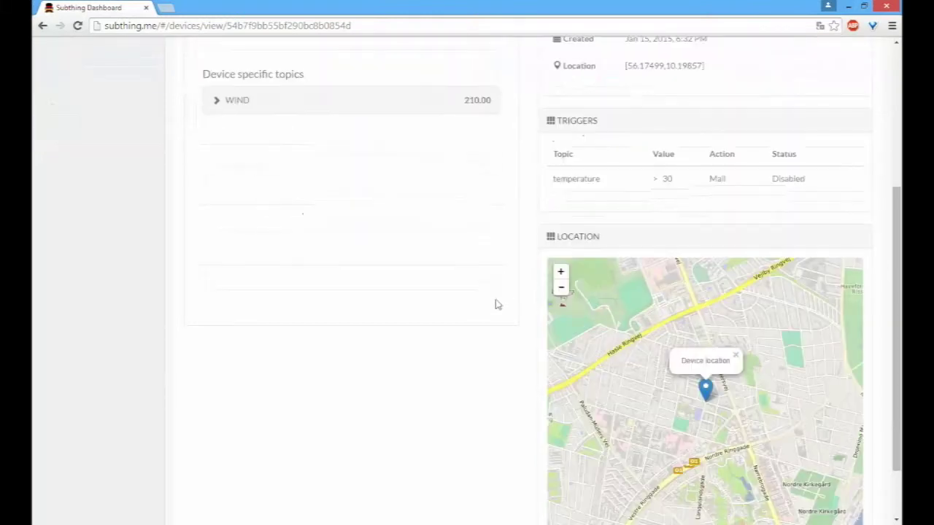
pyautogui.scroll(-2, 635, 389)
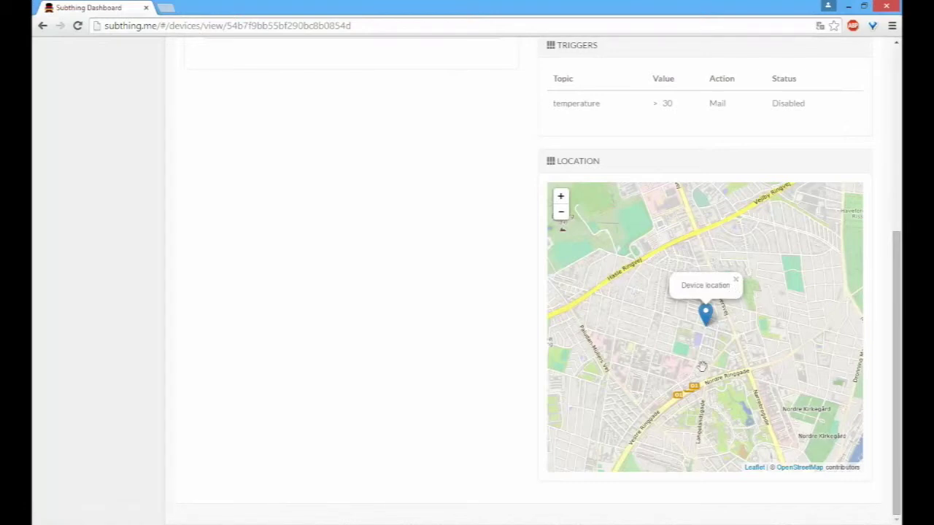
pyautogui.scroll(1, 521, 239)
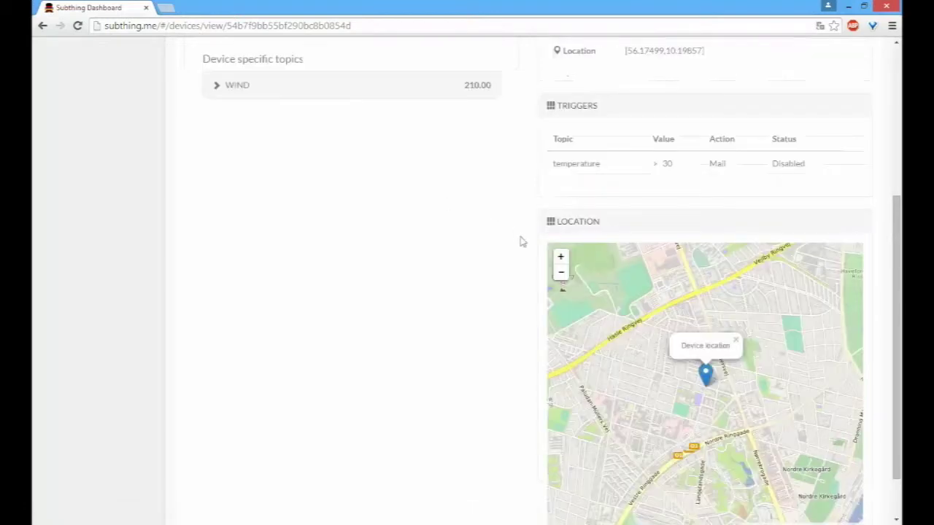
pyautogui.scroll(3, 520, 240)
pyautogui.scroll(2, 518, 225)
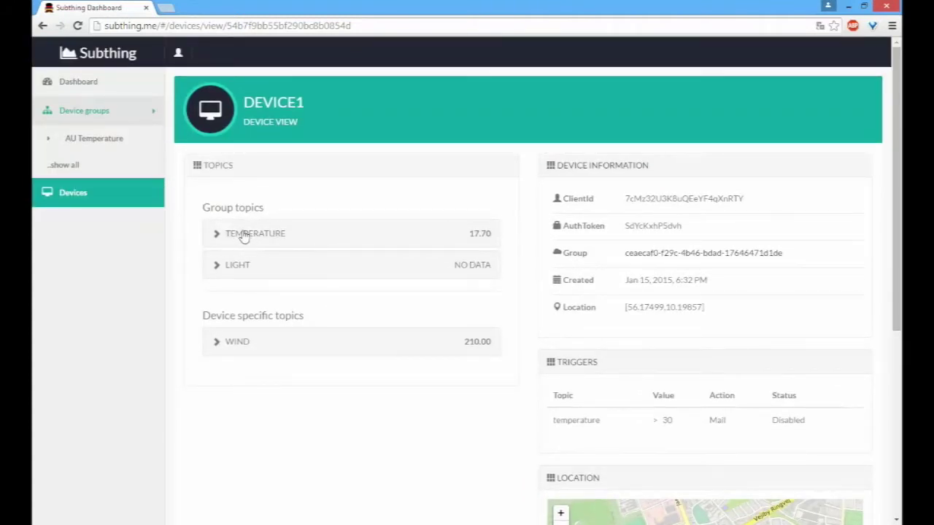
# Step: Expand the Temperature topic chart, collapse it, and expand it again to view readings around 17.3–17.8
pyautogui.click(241, 235)
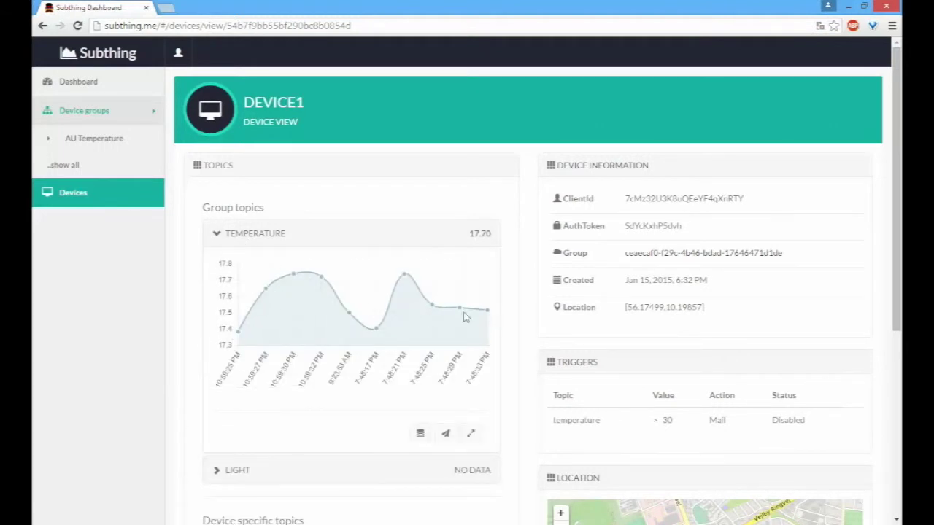
pyautogui.moveTo(462, 317)
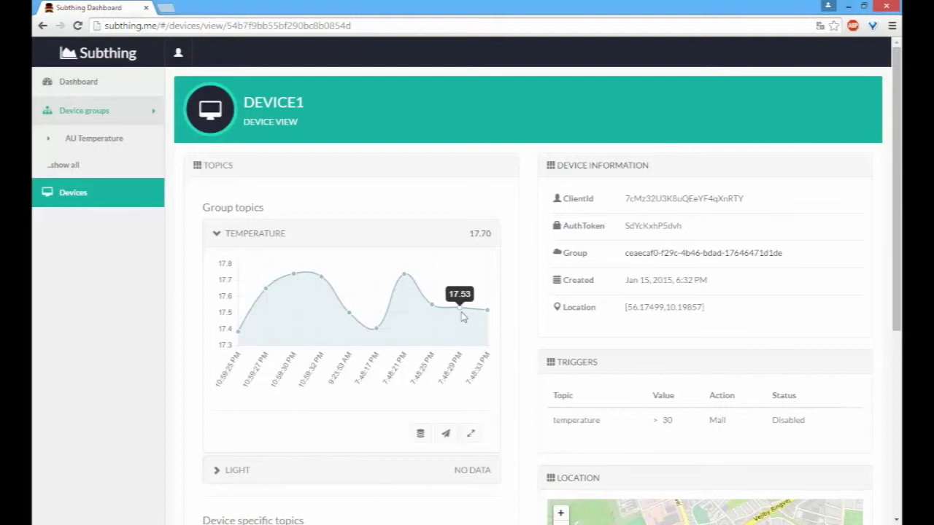
pyautogui.click(330, 233)
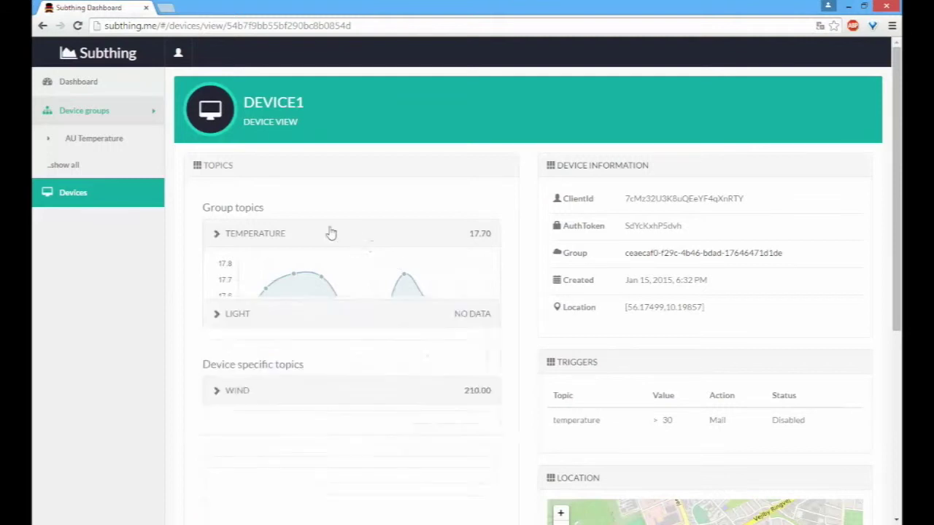
pyautogui.click(275, 235)
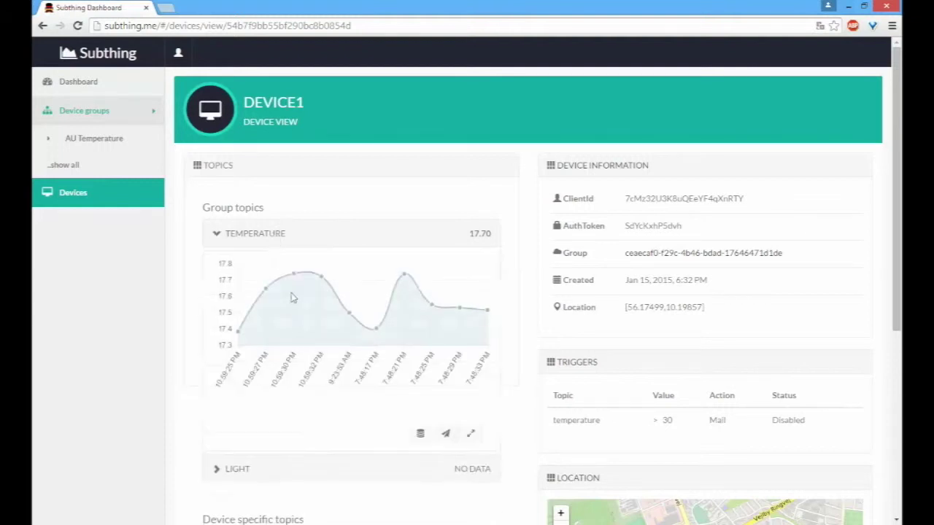
pyautogui.moveTo(268, 301)
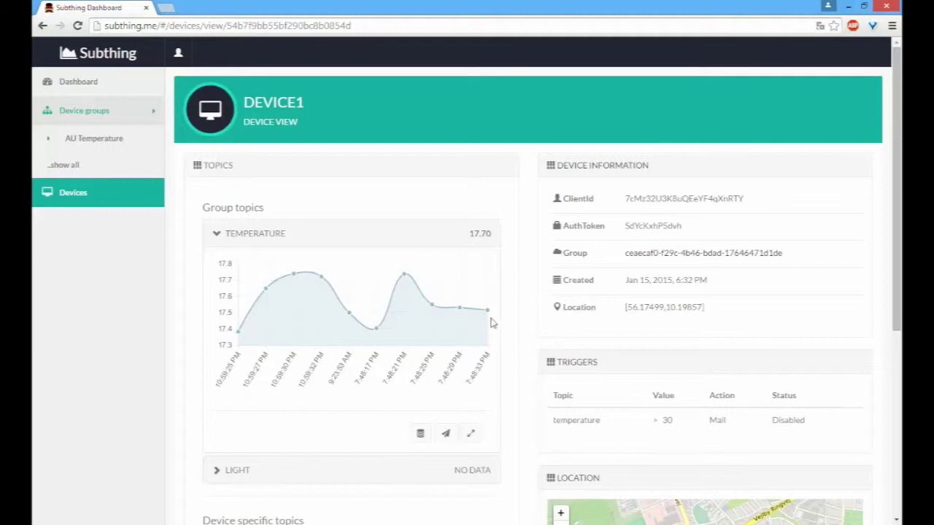
# Step: Enlarge the temperature chart and set its From date to 17 January 2015
pyautogui.click(471, 434)
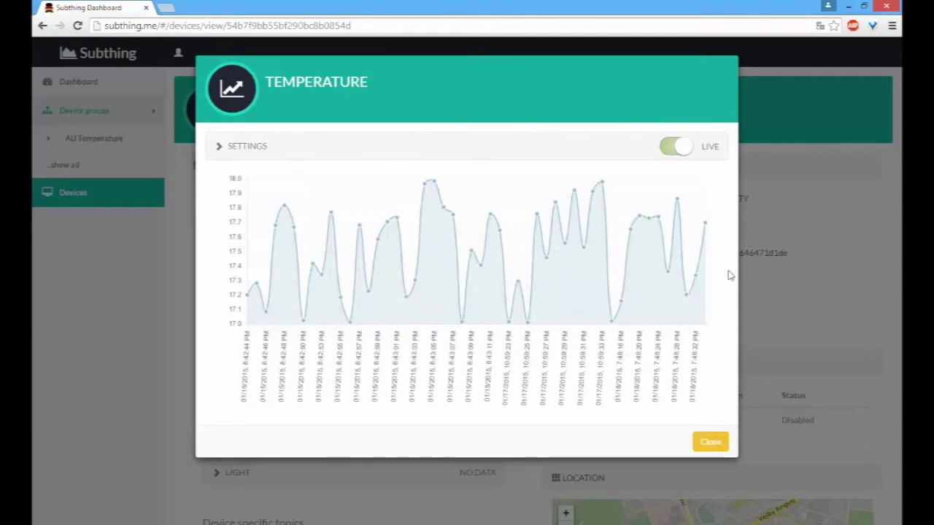
pyautogui.click(245, 148)
pyautogui.scroll(-2, 337, 255)
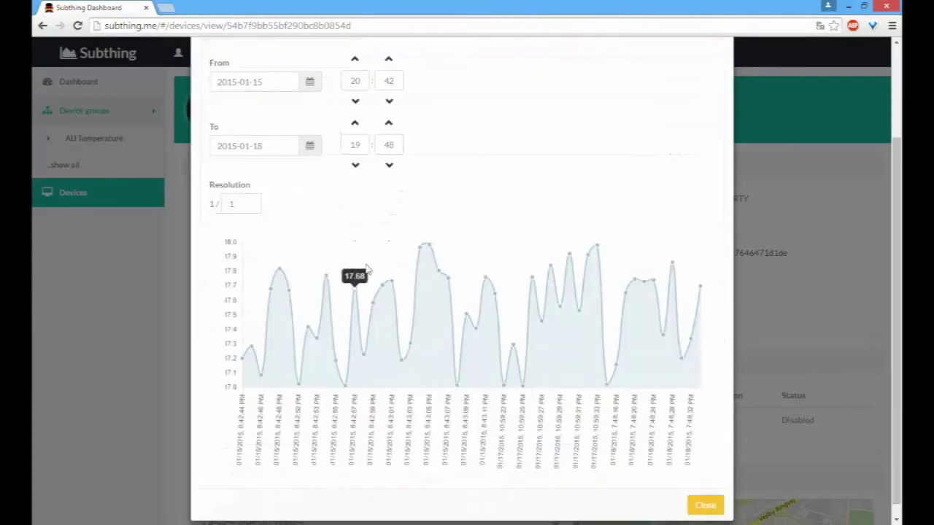
pyautogui.scroll(1, 327, 205)
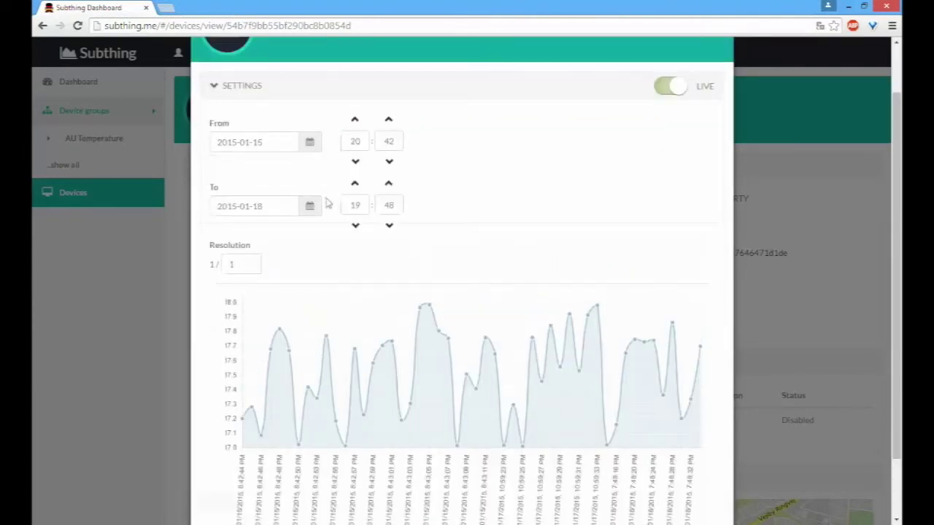
pyautogui.click(310, 143)
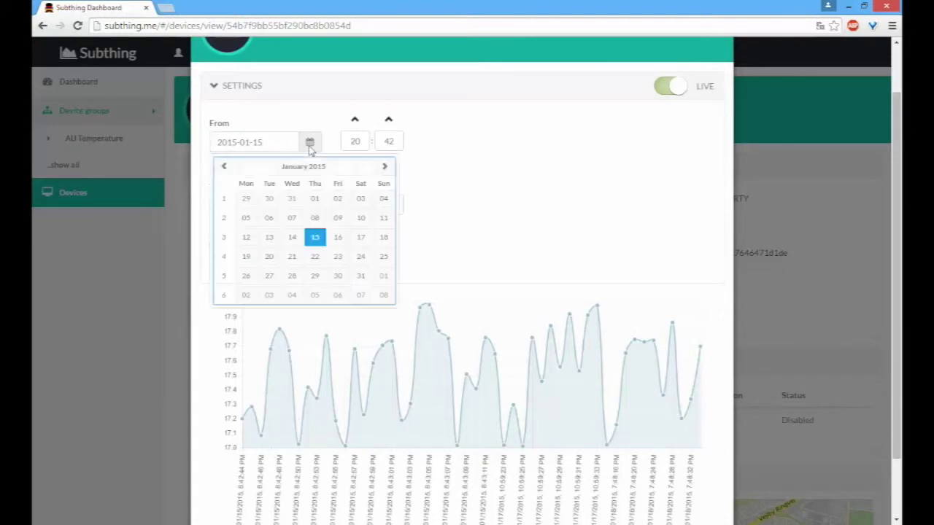
pyautogui.click(362, 239)
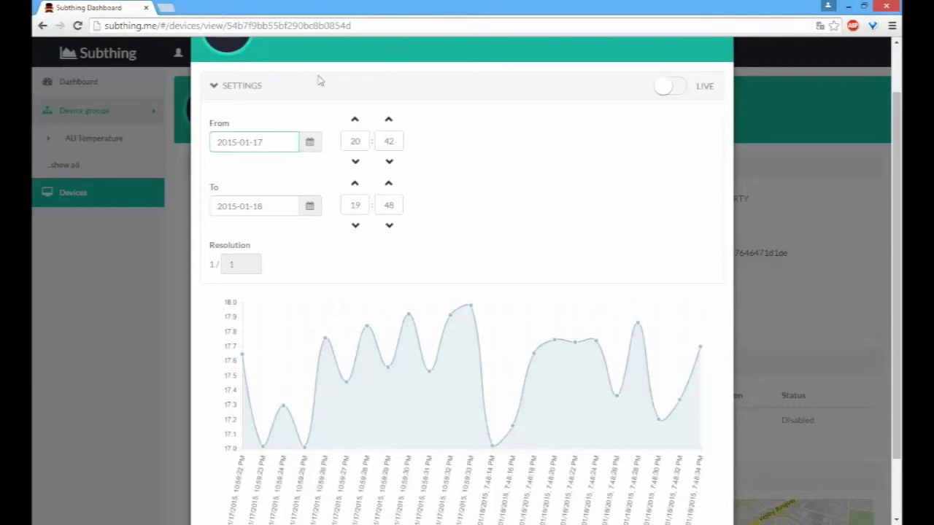
# Step: Change the From date to 2015-01-14, turning LIVE off, and close the chart window
pyautogui.click(308, 145)
pyautogui.click(293, 234)
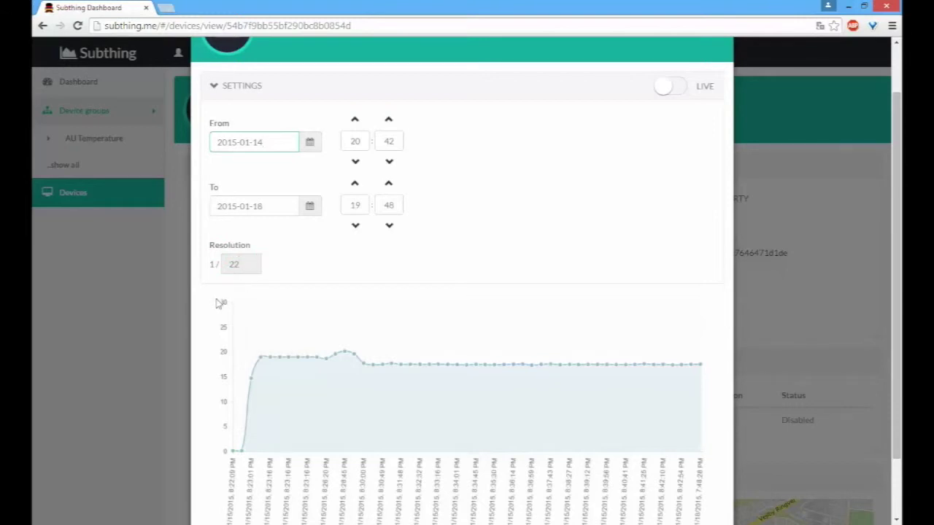
pyautogui.scroll(-1, 537, 334)
pyautogui.scroll(2, 804, 377)
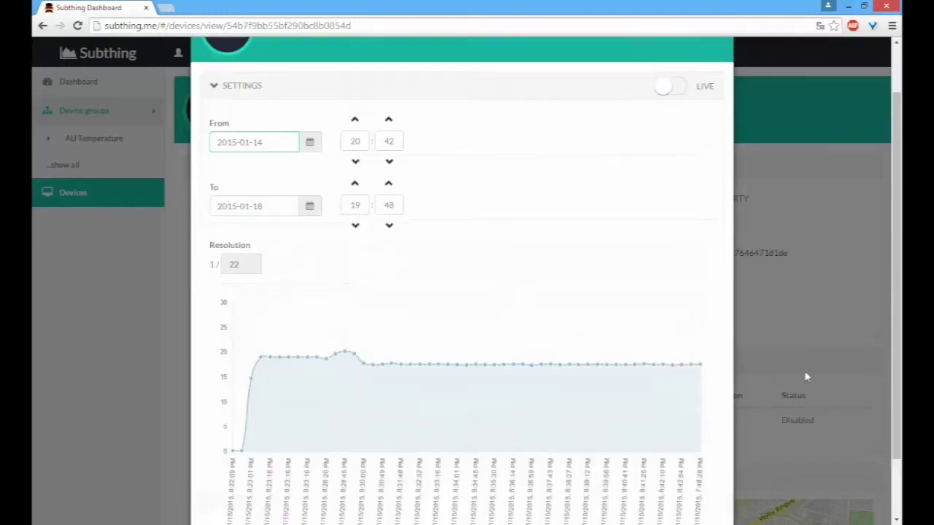
pyautogui.scroll(-2, 729, 343)
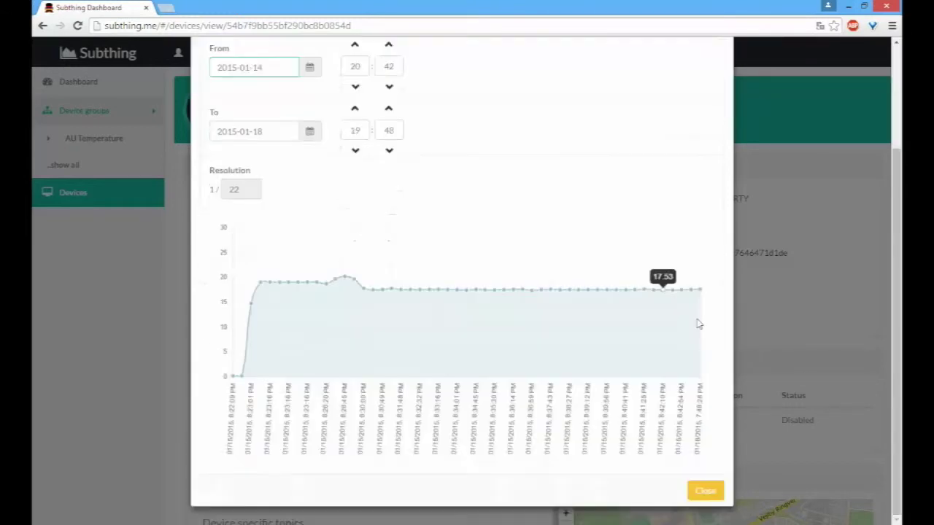
pyautogui.click(705, 492)
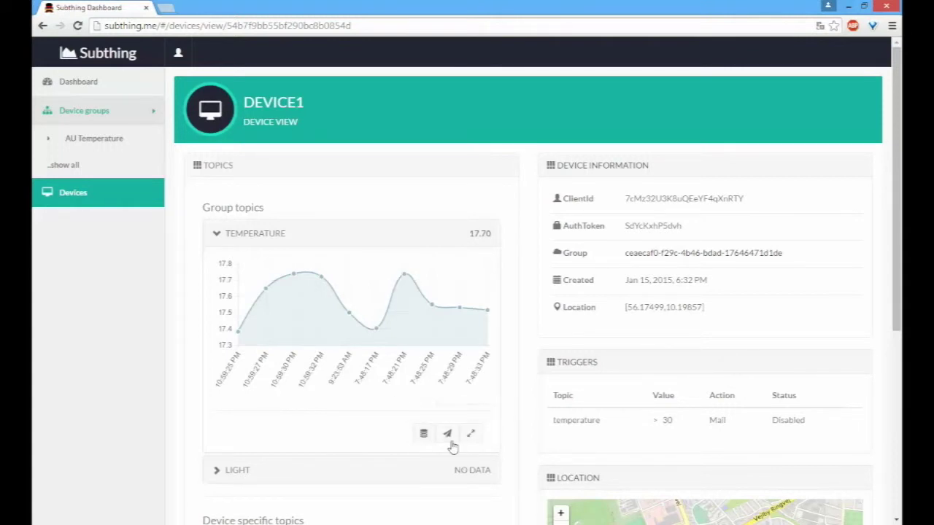
pyautogui.scroll(-2, 449, 436)
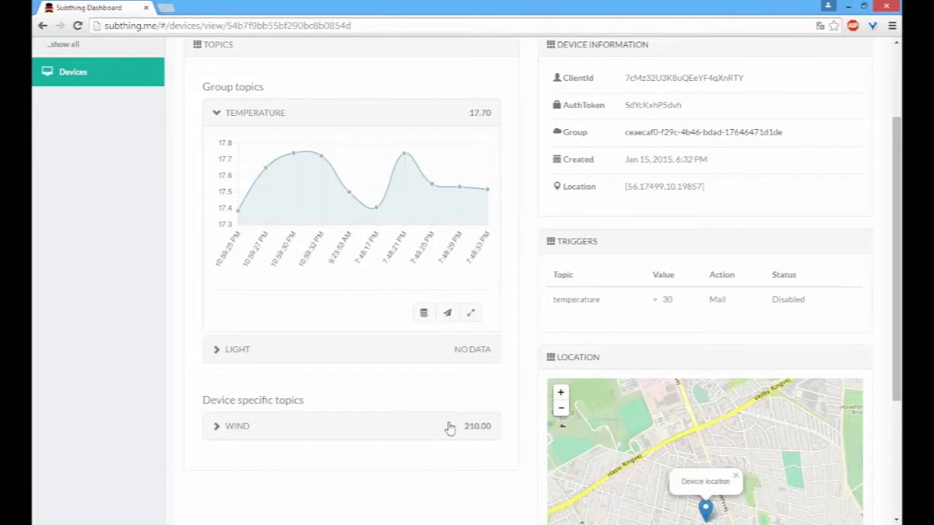
pyautogui.scroll(1, 447, 423)
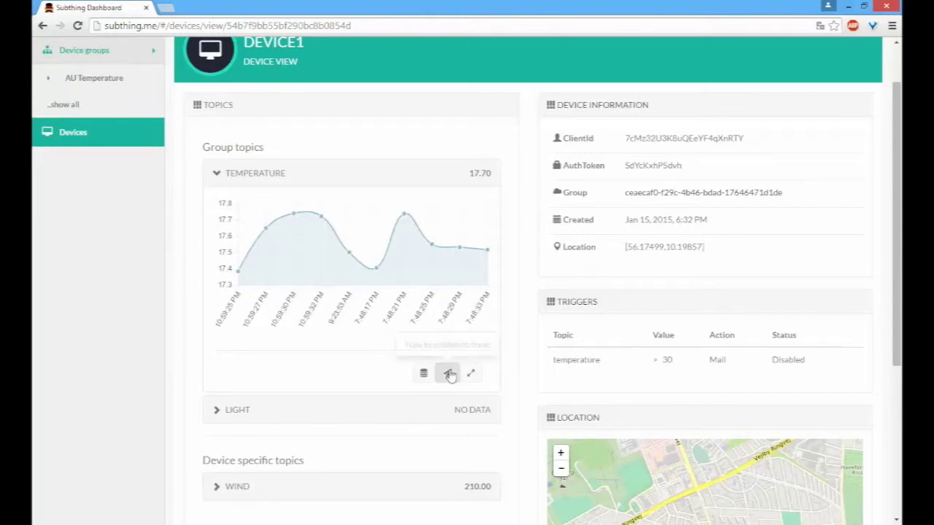
pyautogui.scroll(1, 450, 385)
pyautogui.scroll(-1, 450, 385)
pyautogui.click(447, 374)
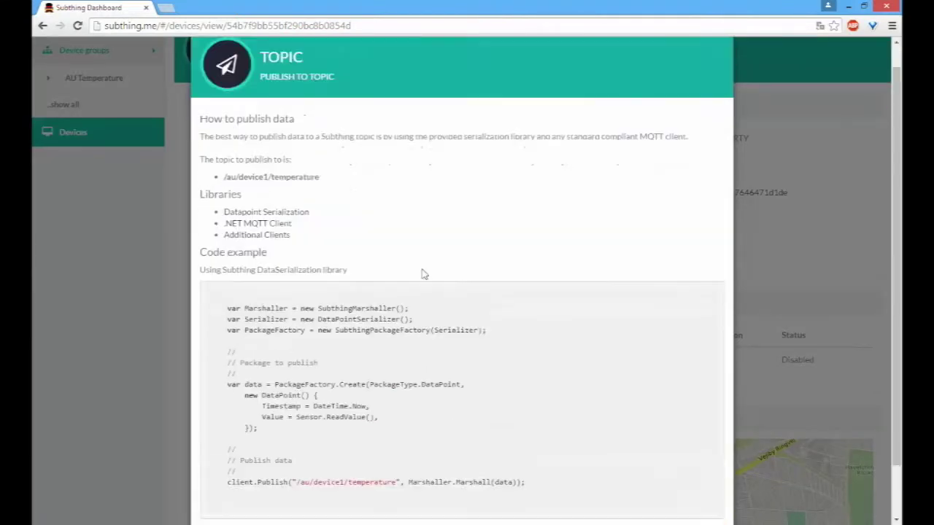
pyautogui.scroll(-1, 421, 273)
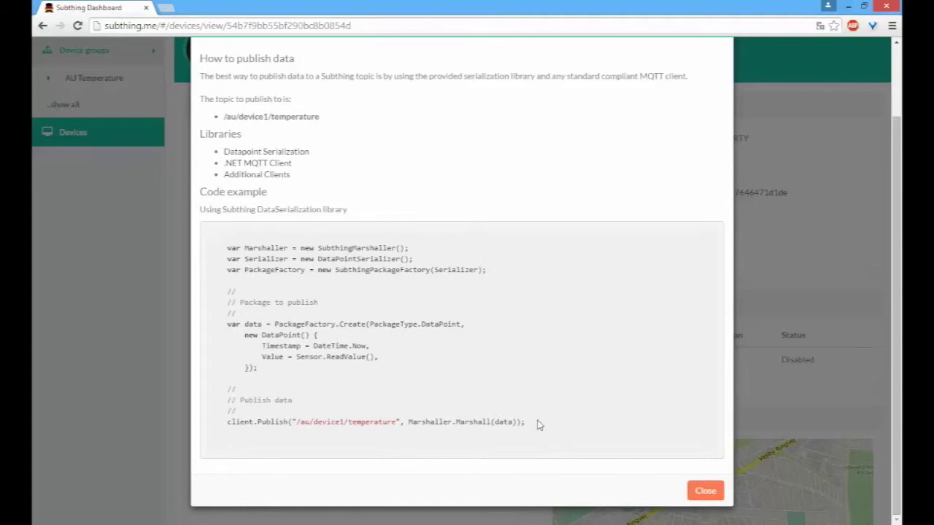
pyautogui.scroll(1, 540, 430)
pyautogui.scroll(-1, 544, 455)
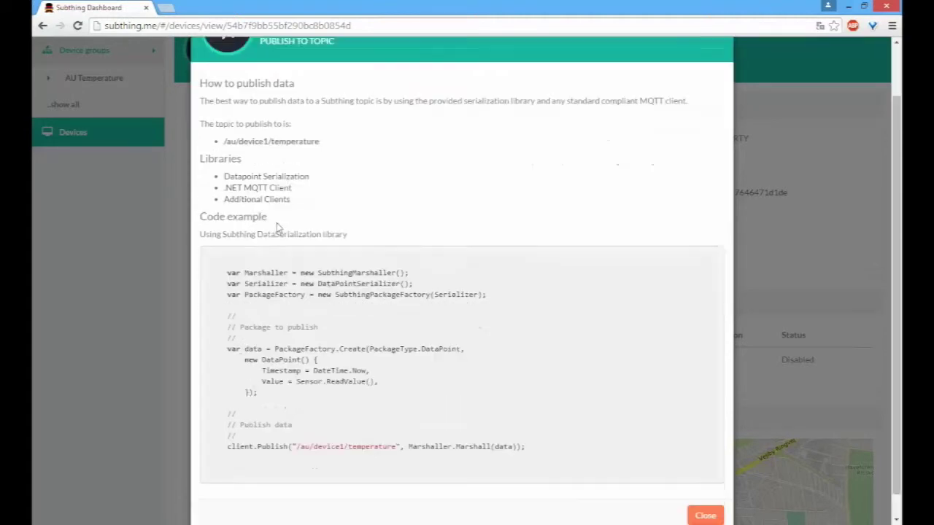
pyautogui.moveTo(542, 437); pyautogui.dragTo(462, 380)
pyautogui.click(435, 362)
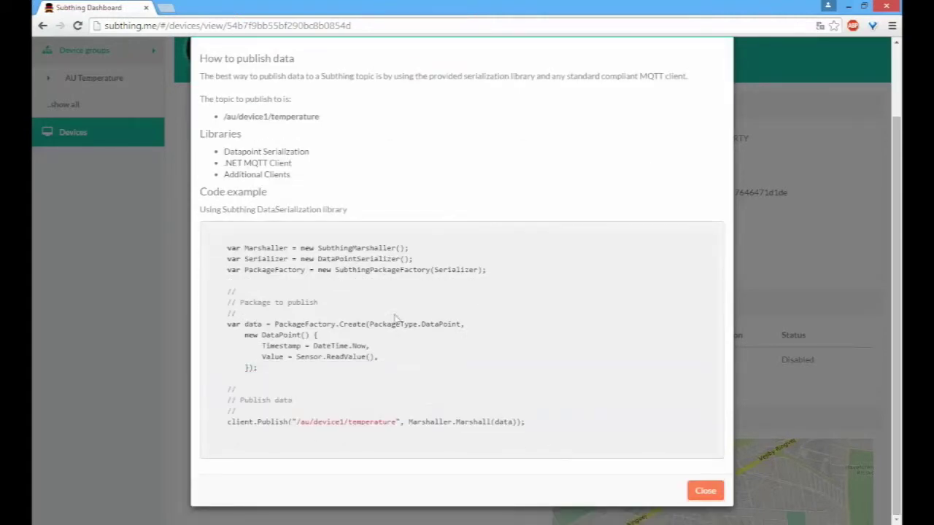
pyautogui.scroll(1, 396, 306)
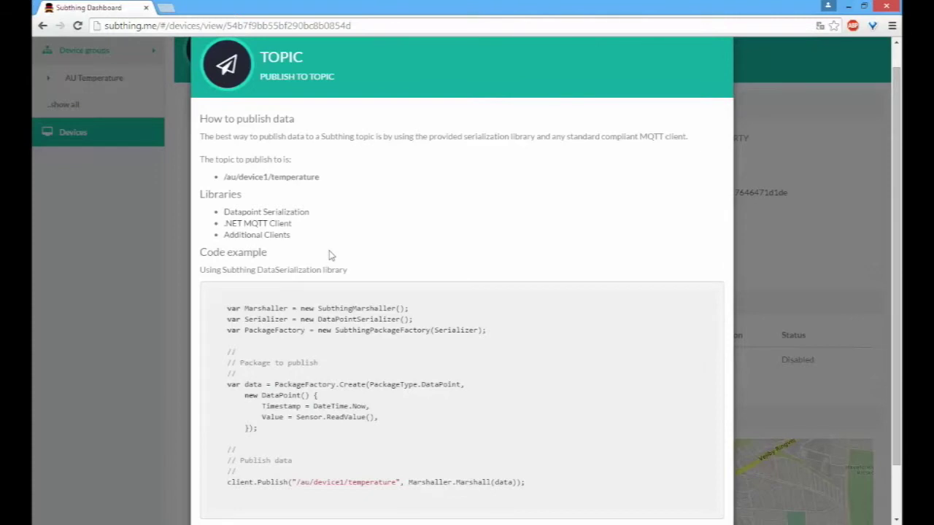
pyautogui.scroll(-1, 292, 263)
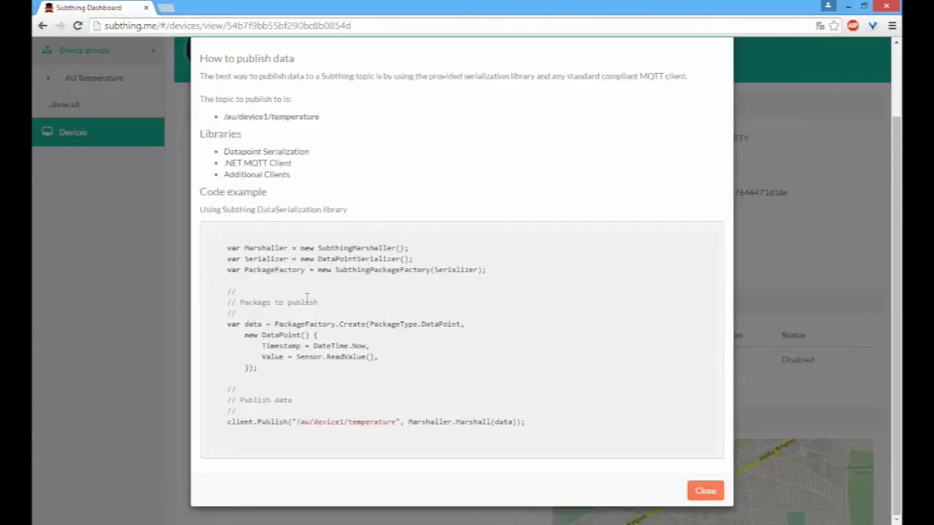
pyautogui.moveTo(254, 366); pyautogui.dragTo(249, 334)
pyautogui.click(253, 358)
pyautogui.click(702, 492)
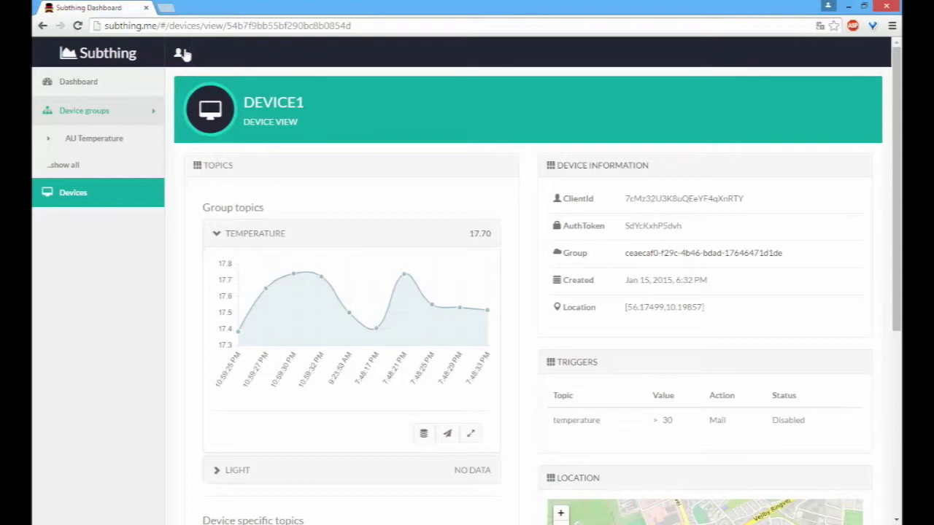
# Step: Log out, then sign back in with the account's login e-mail and password
pyautogui.click(178, 52)
pyautogui.click(207, 95)
pyautogui.click(446, 194)
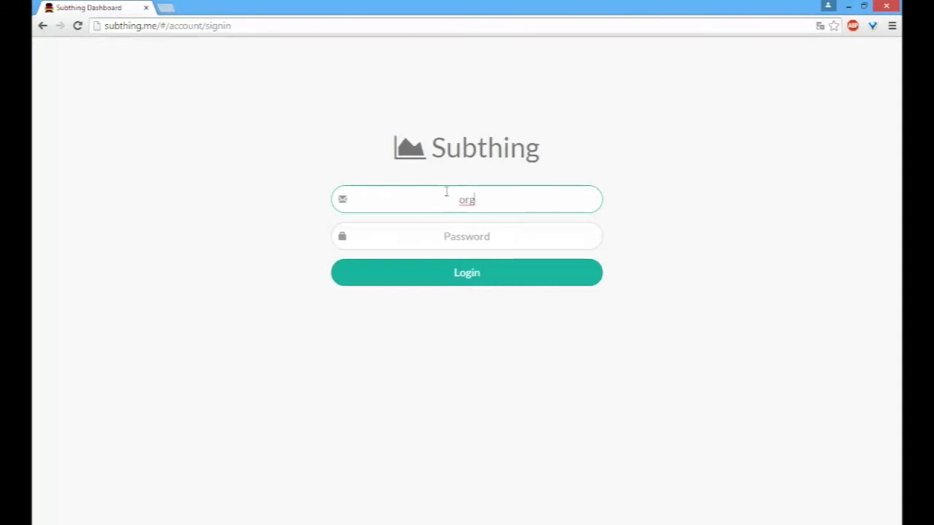
pyautogui.press('Tab')
pyautogui.write('••••••')
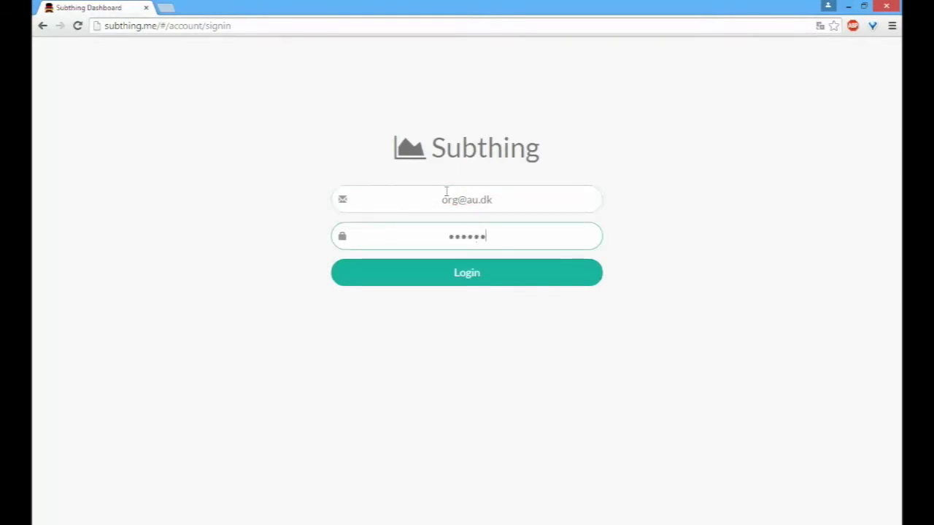
pyautogui.press('Return')
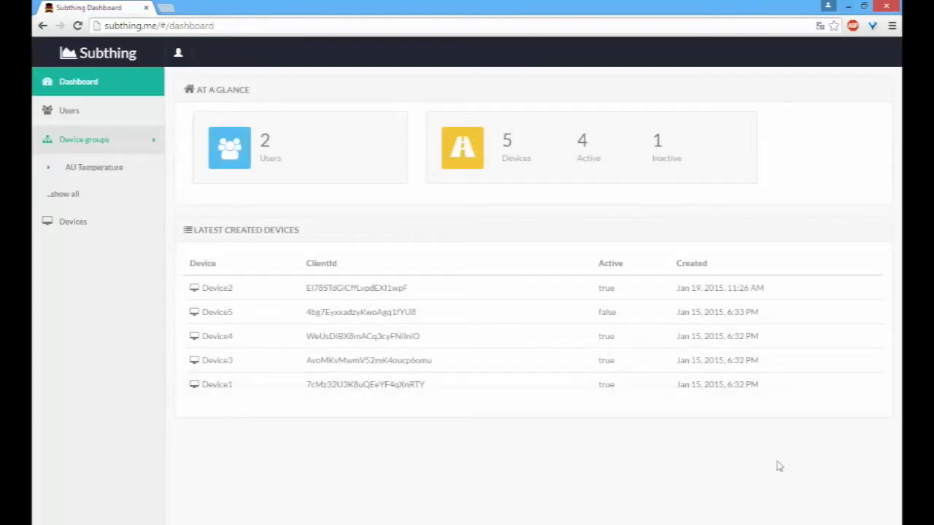
# Step: Open the AU Temperature group and scroll through its Topics and Devices sections
pyautogui.click(84, 172)
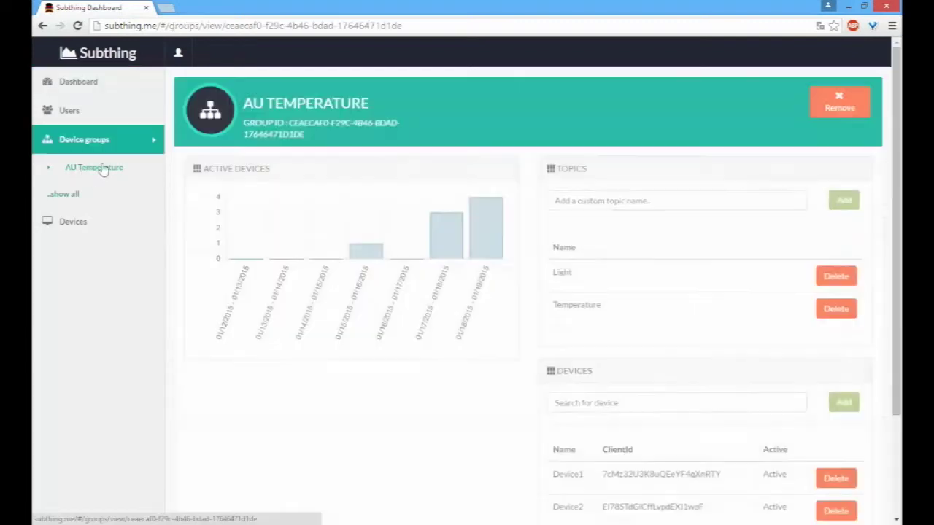
pyautogui.scroll(-1, 704, 191)
pyautogui.scroll(1, 652, 223)
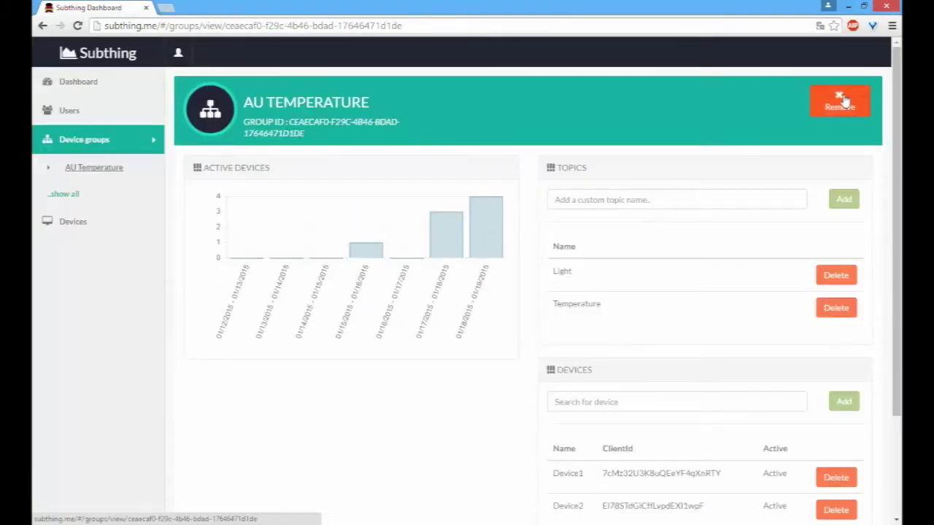
pyautogui.scroll(-2, 790, 110)
pyautogui.scroll(1, 708, 134)
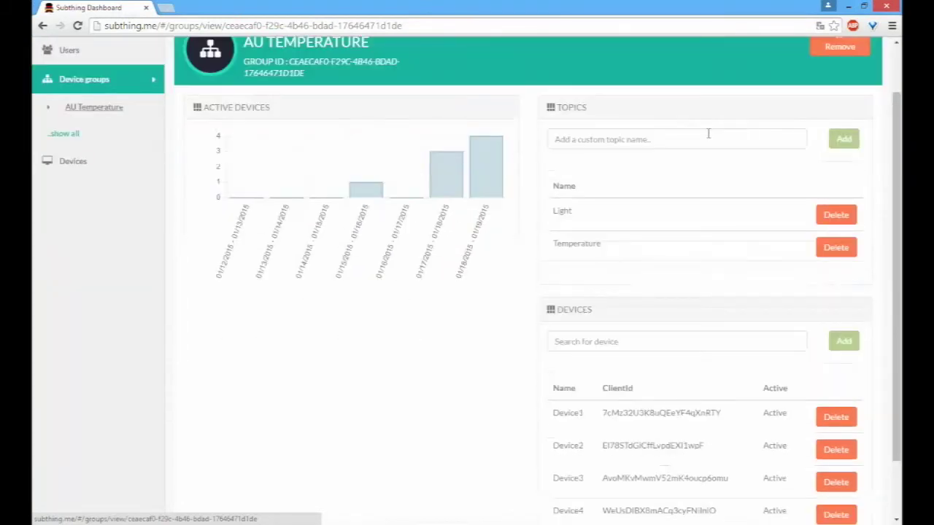
# Step: Try the custom topic name field and the device search box on the group page
pyautogui.click(693, 143)
pyautogui.scroll(-1, 838, 178)
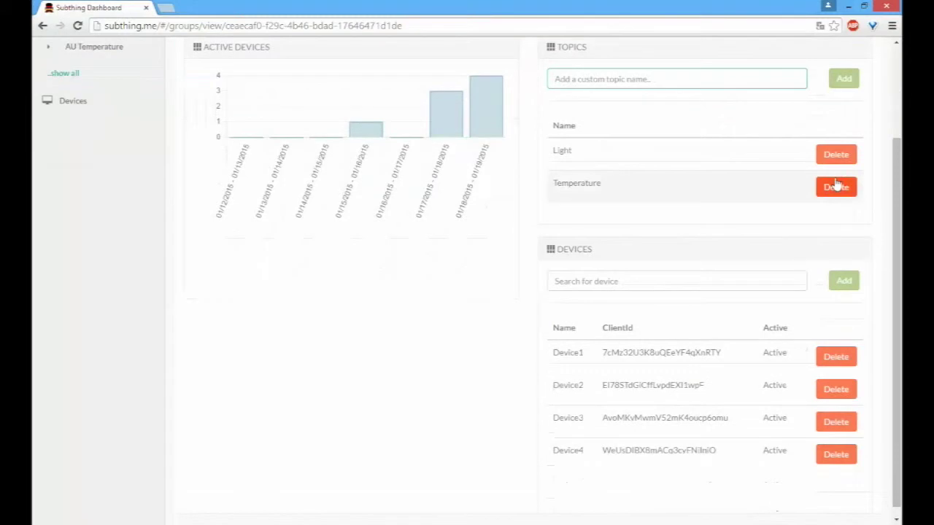
pyautogui.click(577, 272)
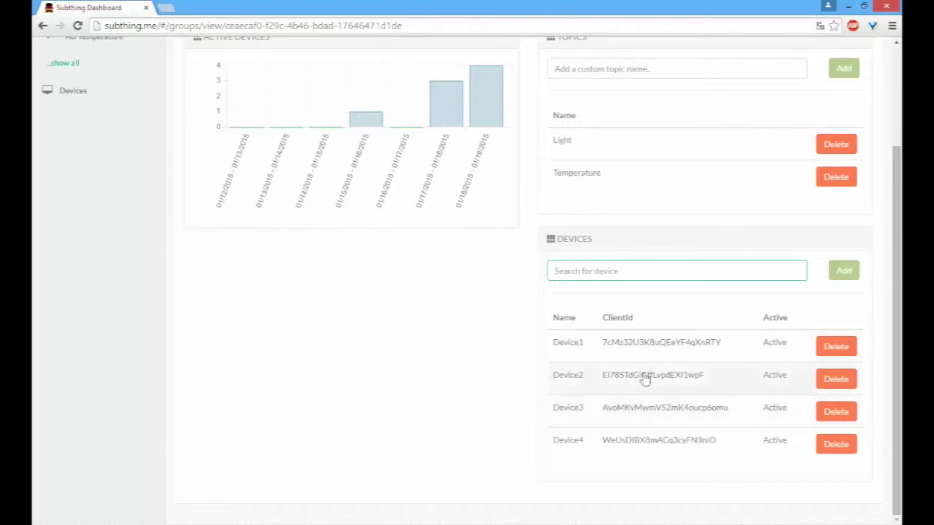
pyautogui.scroll(2, 617, 398)
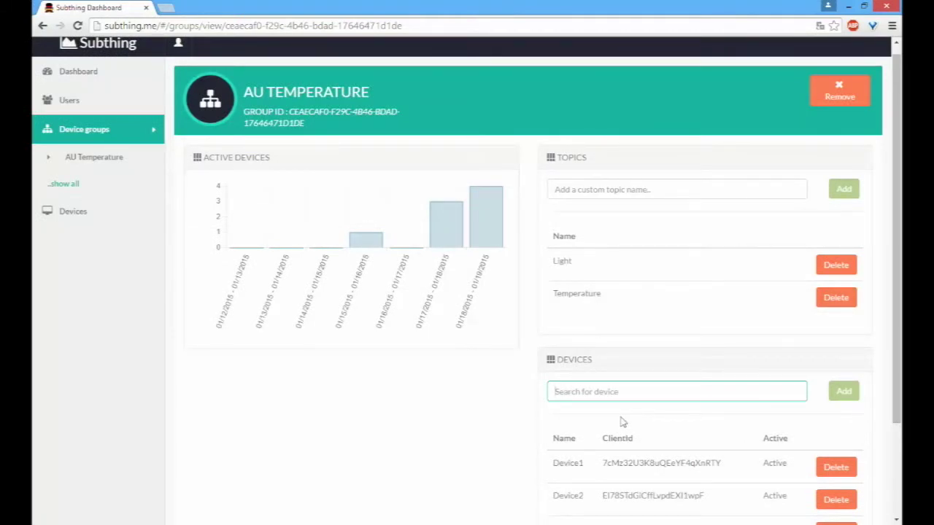
pyautogui.scroll(1, 617, 382)
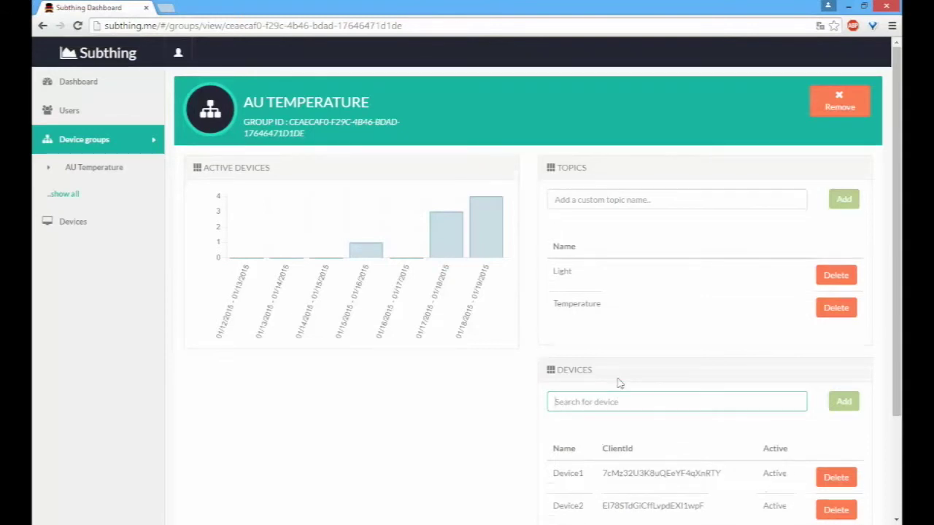
pyautogui.scroll(-3, 705, 333)
pyautogui.scroll(1, 663, 338)
pyautogui.scroll(-1, 626, 386)
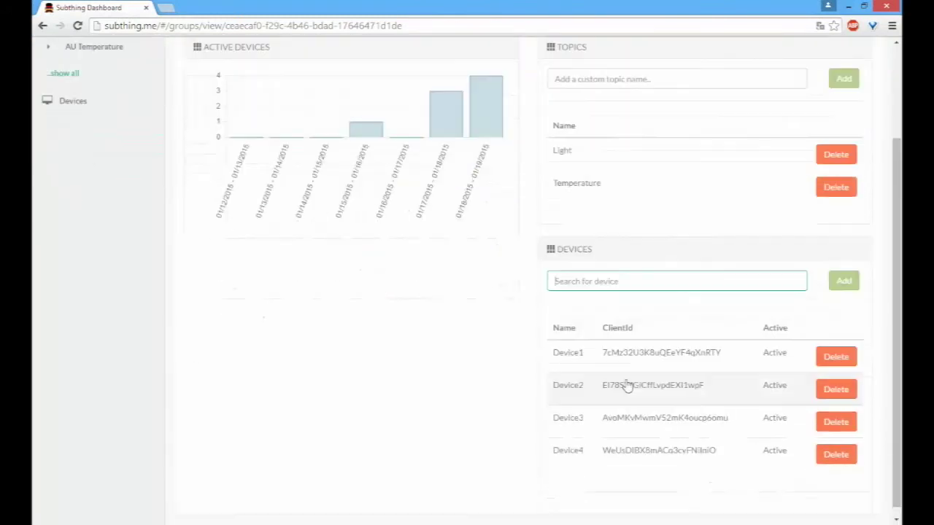
pyautogui.scroll(-1, 580, 327)
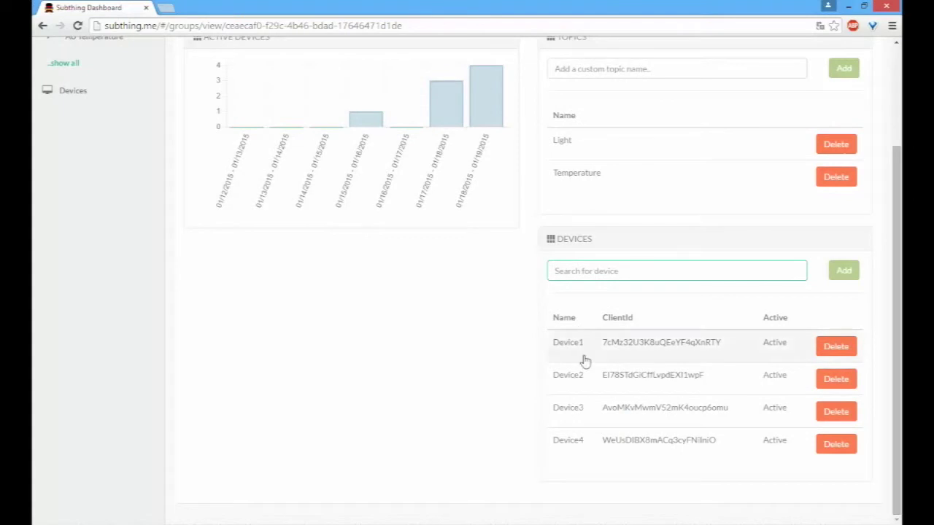
pyautogui.click(589, 354)
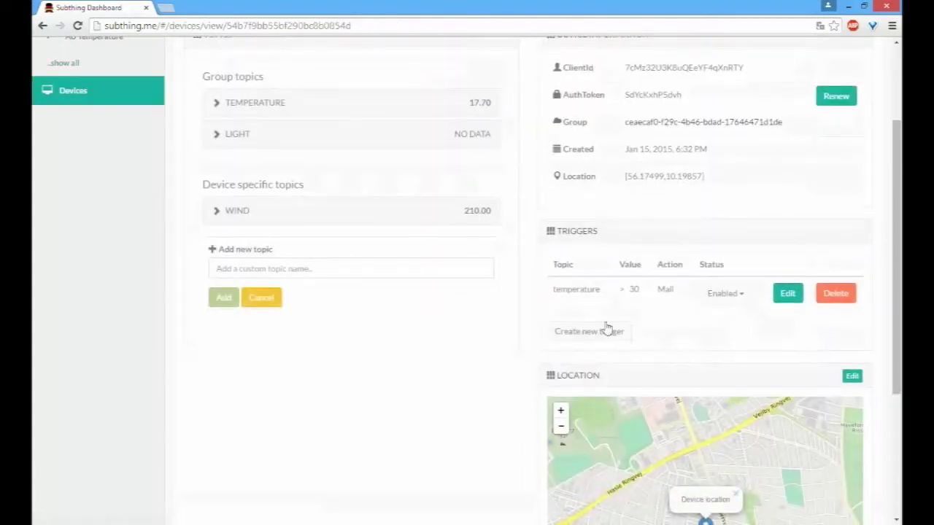
pyautogui.scroll(3, 605, 329)
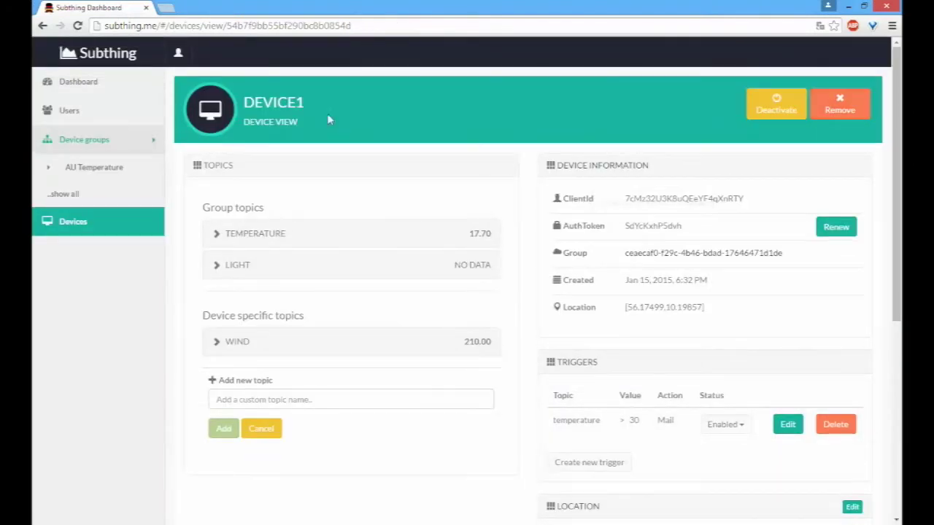
pyautogui.click(763, 114)
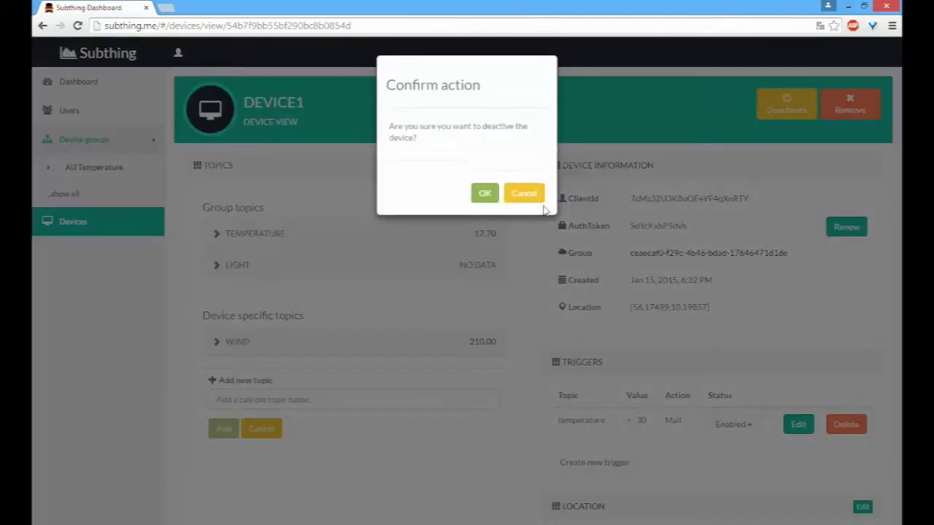
pyautogui.click(484, 194)
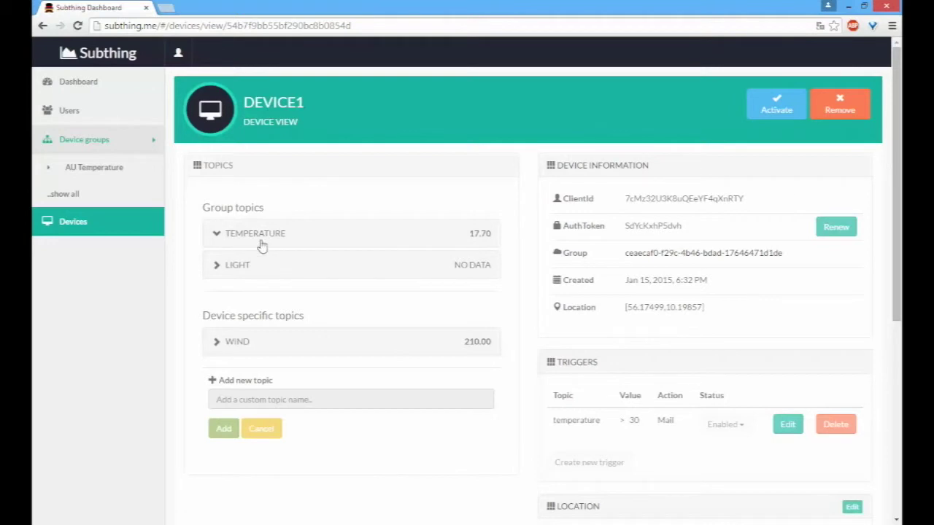
pyautogui.click(306, 230)
pyautogui.scroll(-3, 309, 384)
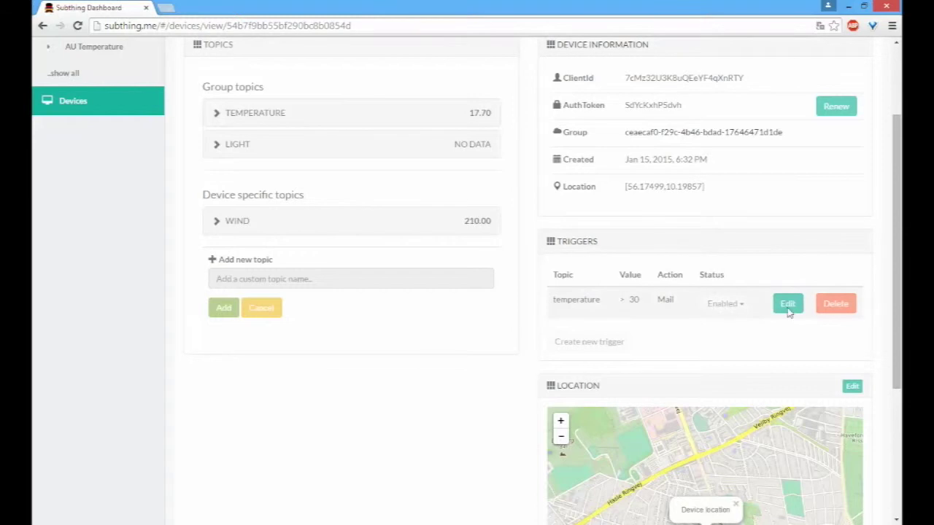
pyautogui.scroll(-4, 855, 192)
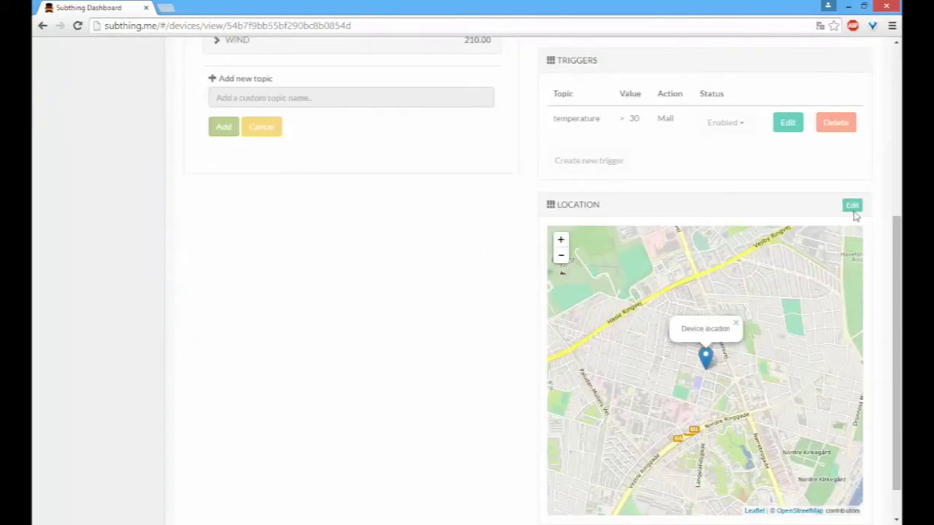
pyautogui.scroll(5, 855, 216)
pyautogui.click(771, 111)
pyautogui.click(485, 194)
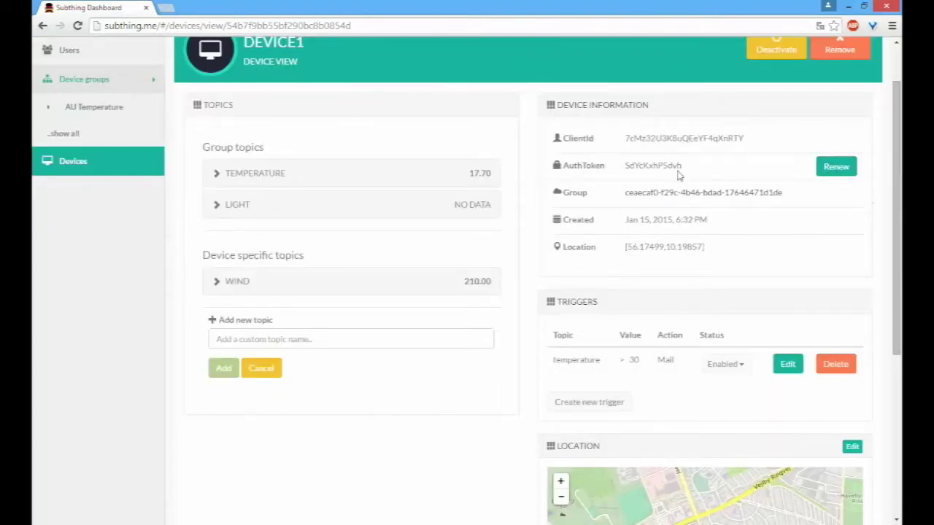
pyautogui.doubleClick(678, 168)
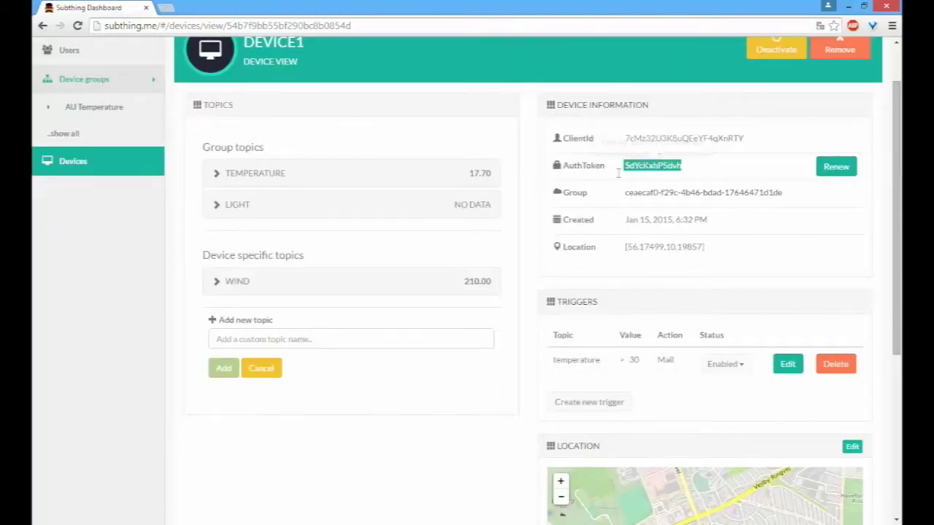
pyautogui.click(571, 182)
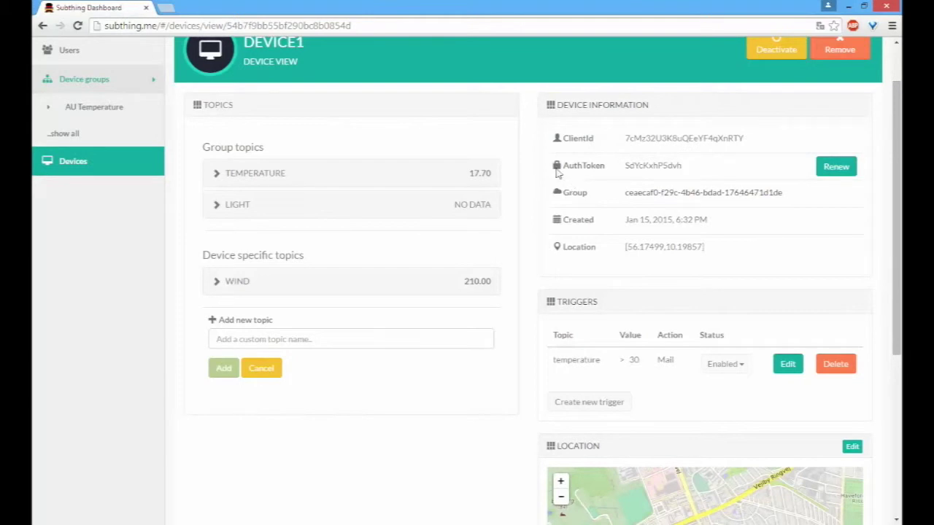
pyautogui.moveTo(705, 166); pyautogui.dragTo(616, 167)
pyautogui.click(677, 194)
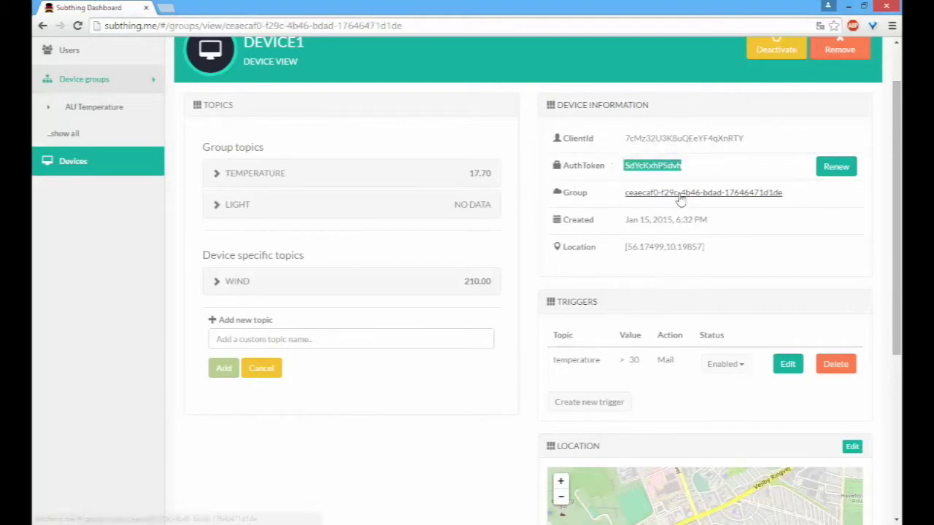
pyautogui.click(319, 208)
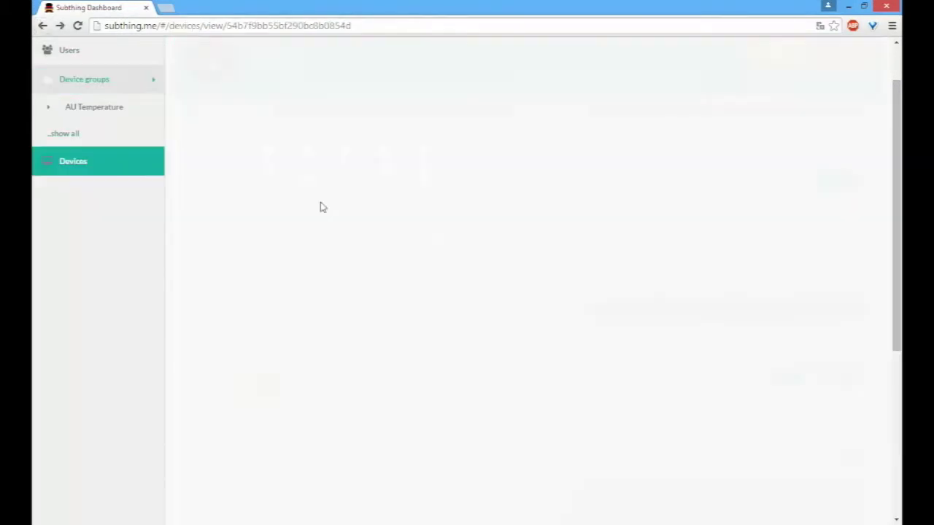
pyautogui.scroll(-3, 523, 227)
pyautogui.scroll(1, 535, 217)
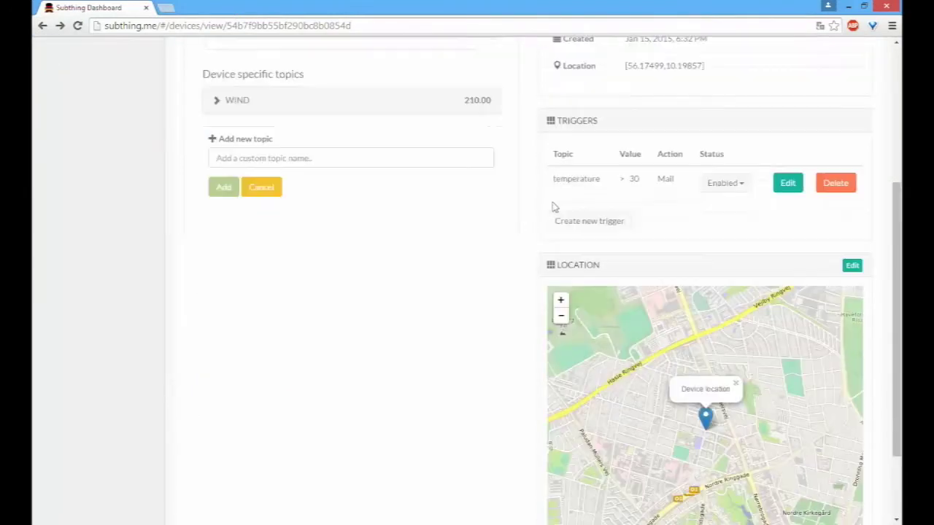
pyautogui.click(597, 227)
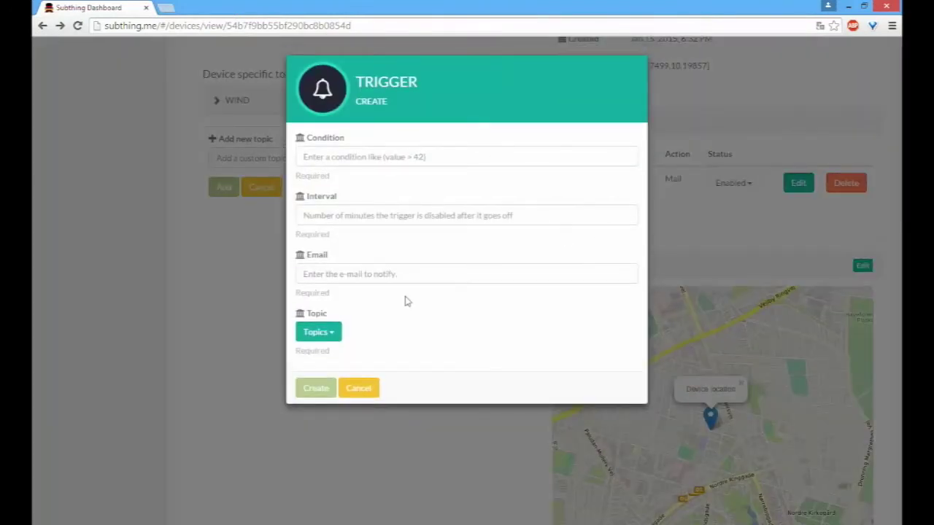
pyautogui.click(352, 390)
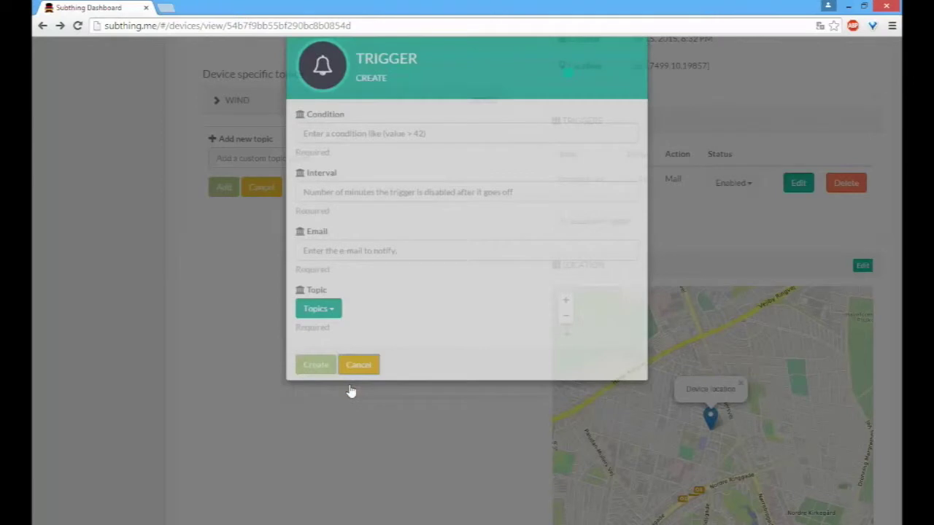
pyautogui.scroll(3, 350, 336)
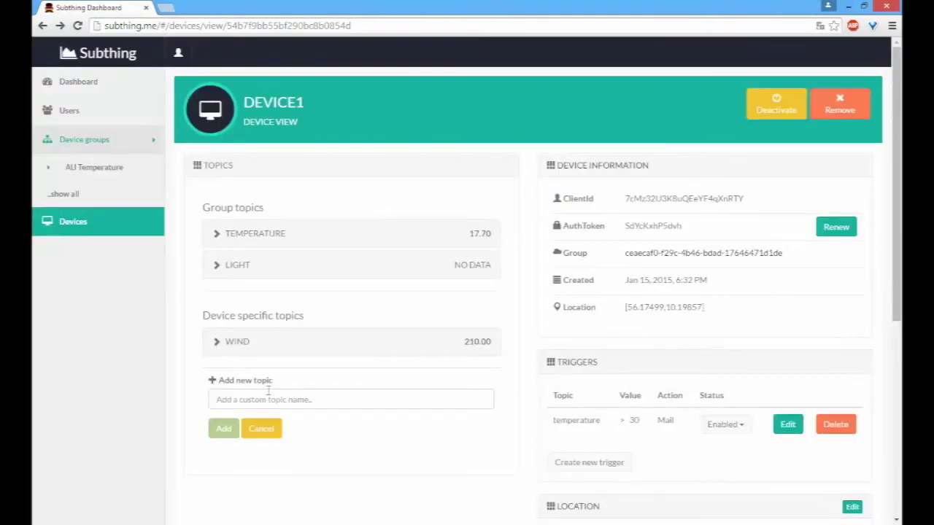
# Step: Move Device1's location marker slightly south-west on the map and save the new location
pyautogui.click(251, 346)
pyautogui.scroll(-5, 544, 316)
pyautogui.scroll(-1, 791, 246)
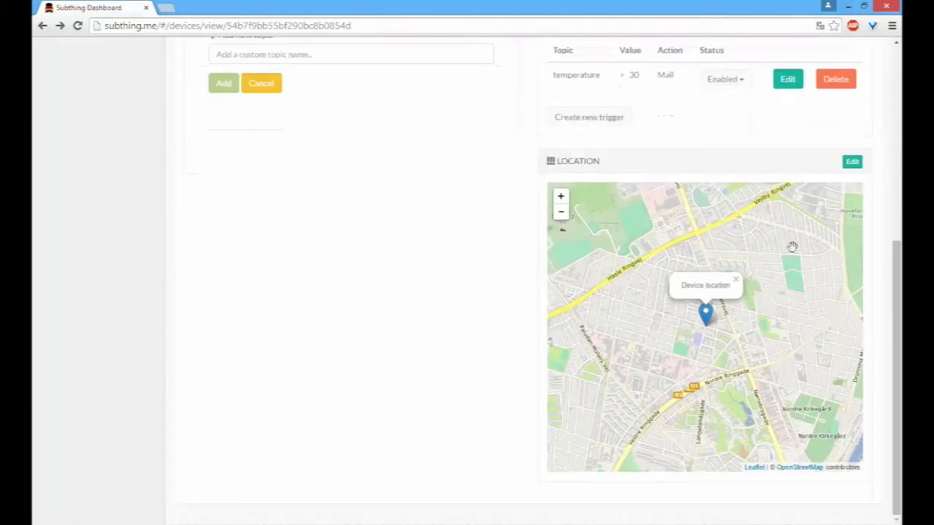
pyautogui.click(852, 161)
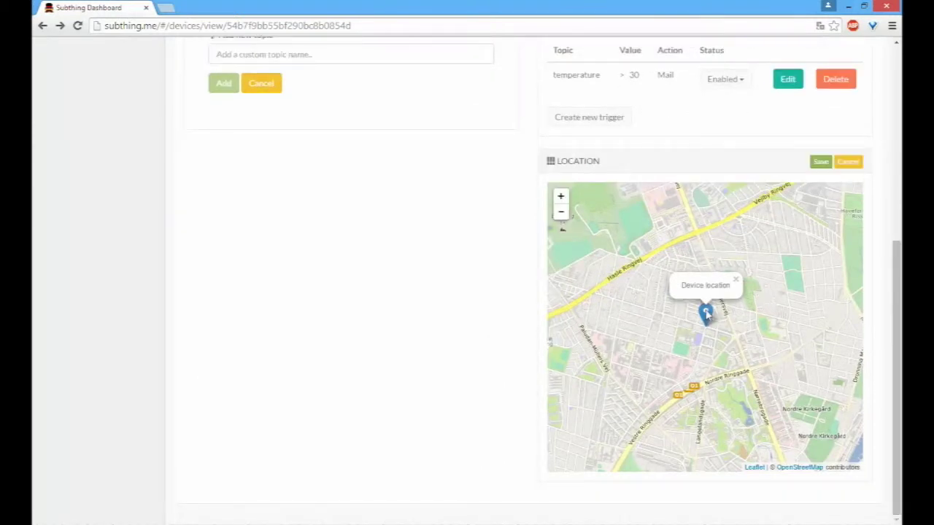
pyautogui.moveTo(705, 313)
pyautogui.mouseDown()
pyautogui.moveTo(660, 329)
pyautogui.moveTo(677, 359)
pyautogui.moveTo(690, 349)
pyautogui.mouseUp()
pyautogui.click(820, 161)
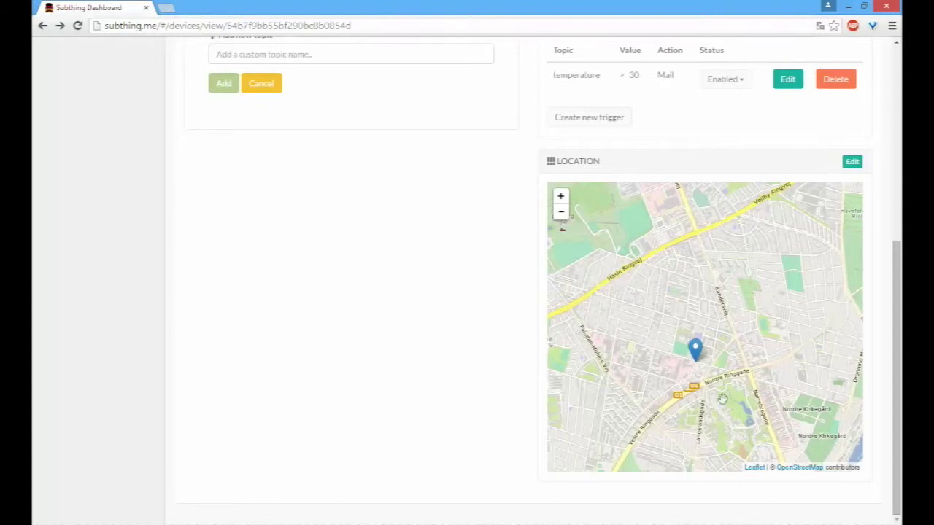
# Step: Open and close the Device location popup on the moved marker
pyautogui.click(696, 353)
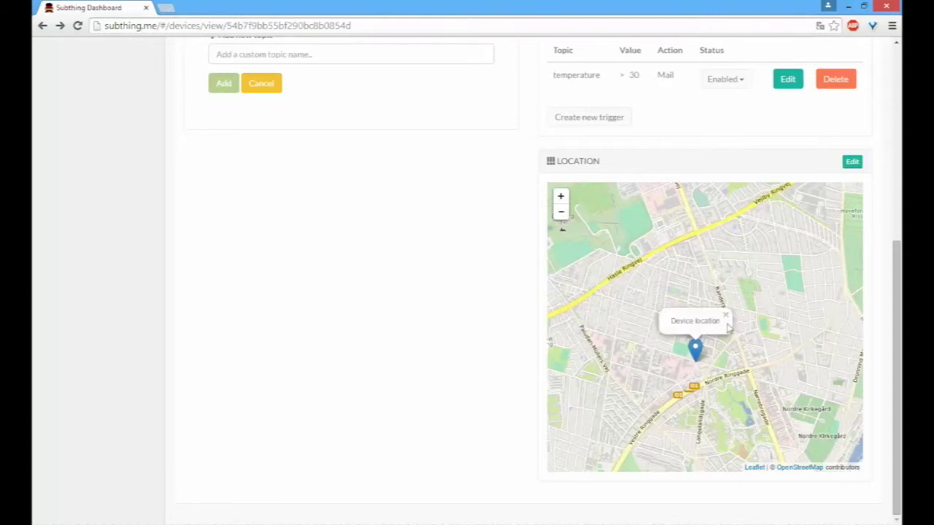
pyautogui.click(724, 316)
pyautogui.scroll(3, 450, 153)
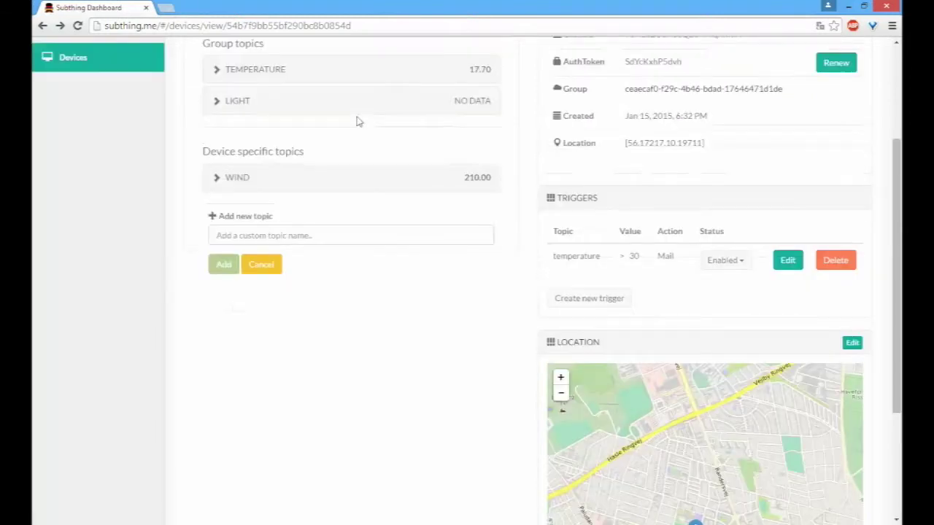
pyautogui.scroll(3, 372, 211)
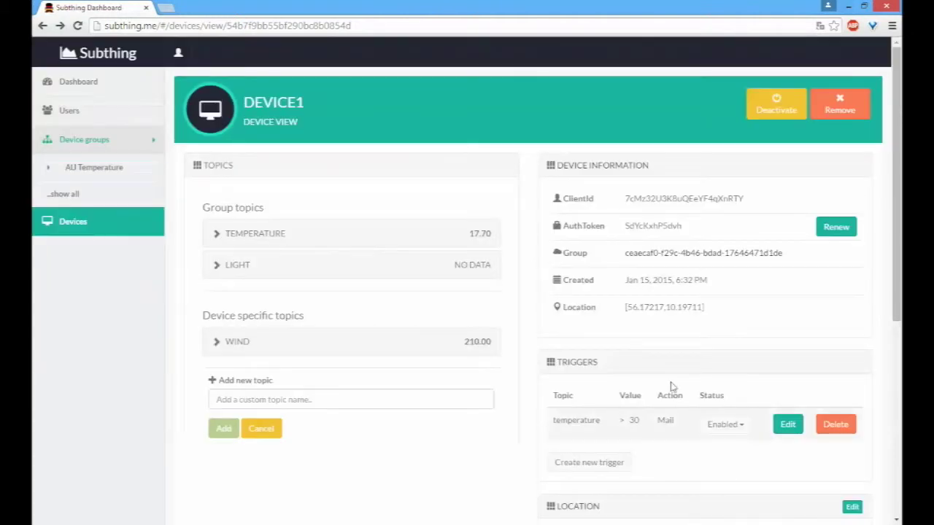
# Step: Expand the WIND chart, expand and collapse the empty LIGHT topic, and scroll to the top
pyautogui.click(237, 353)
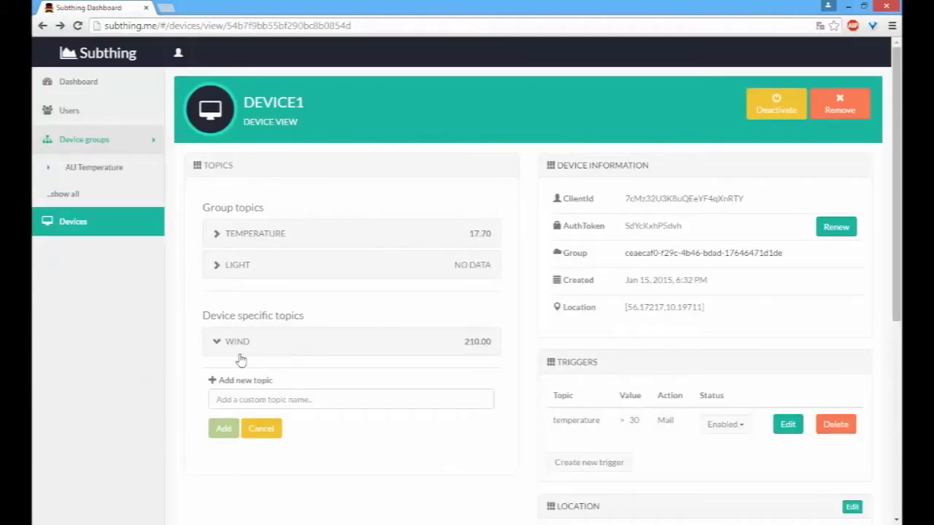
pyautogui.click(346, 267)
pyautogui.scroll(-3, 379, 306)
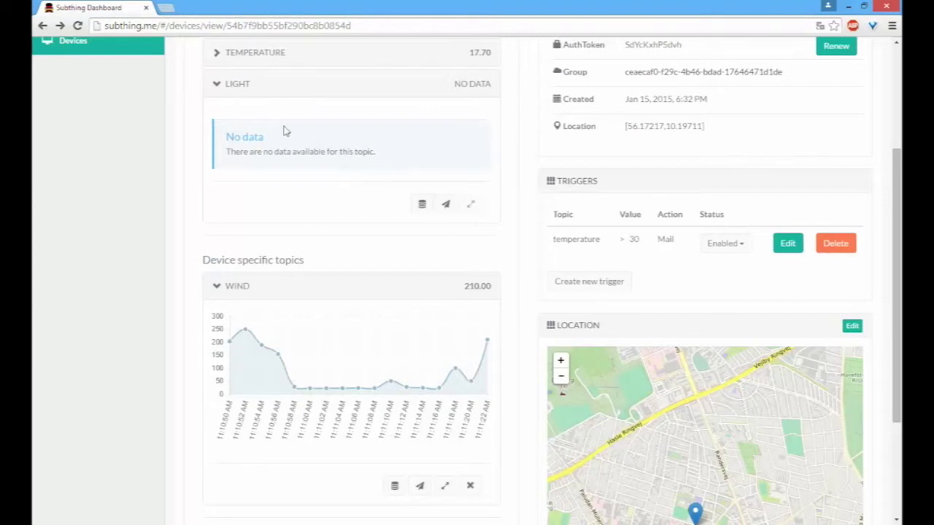
pyautogui.click(256, 89)
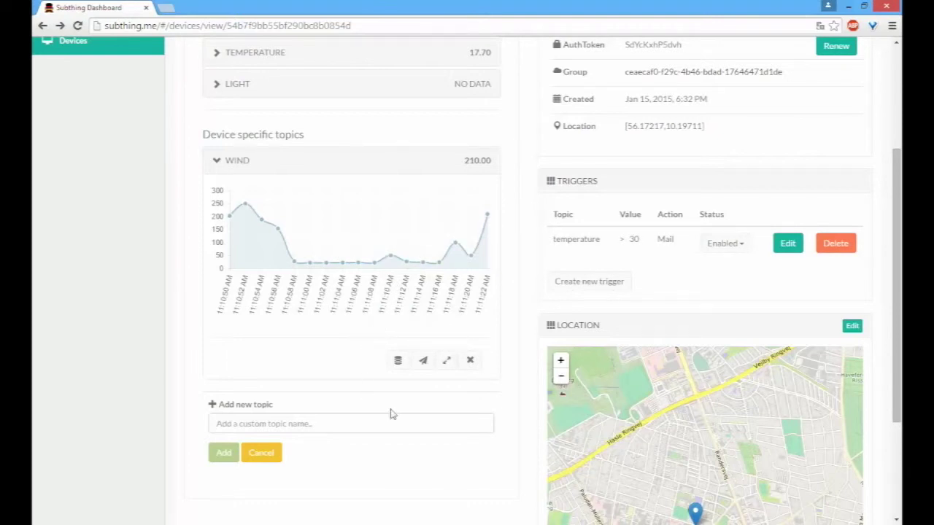
pyautogui.scroll(3, 390, 413)
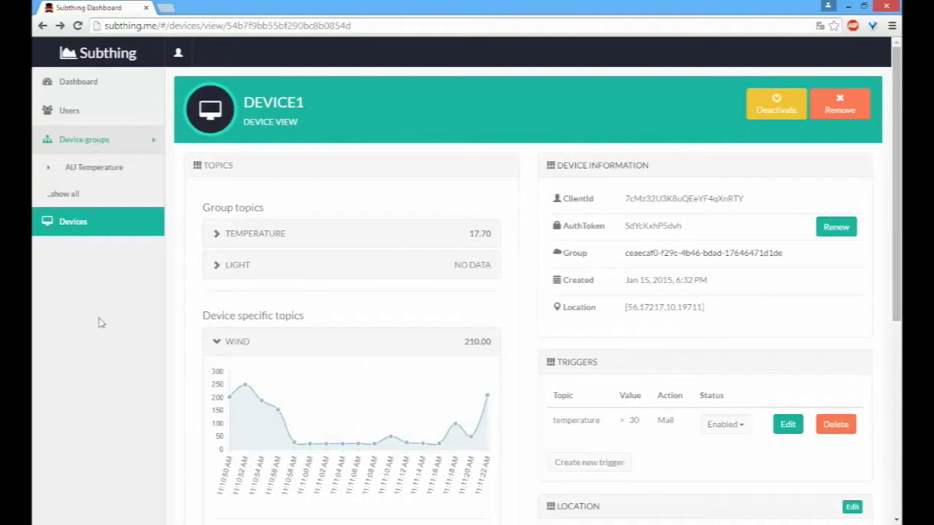
# Step: Browse the AU Temperature group page
pyautogui.click(715, 253)
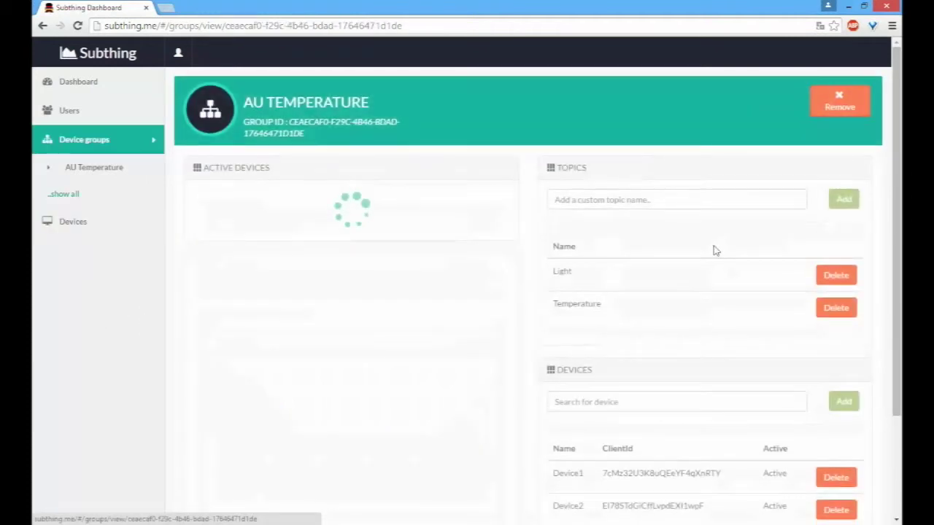
pyautogui.scroll(-2, 685, 248)
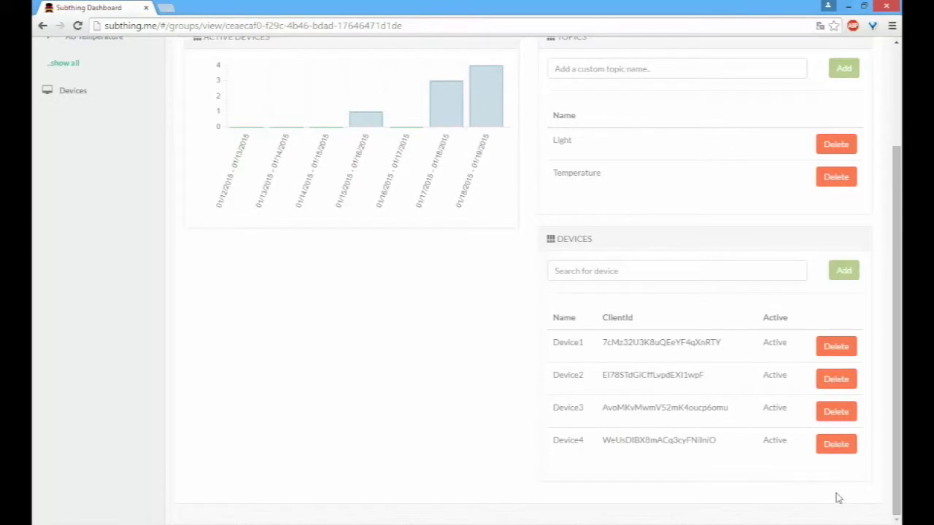
pyautogui.scroll(2, 408, 328)
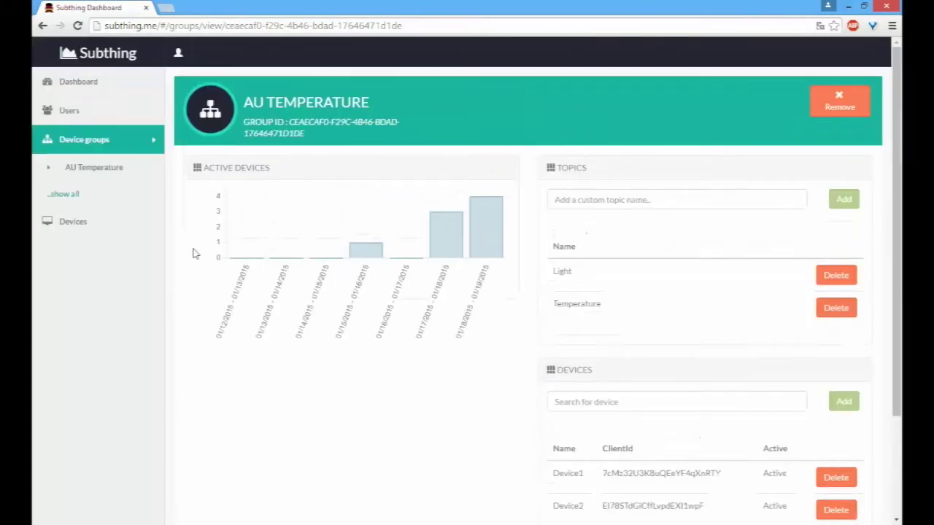
# Step: Open Device5's device view from the device list and check its TEMPERATURE topic
pyautogui.click(67, 218)
pyautogui.click(216, 321)
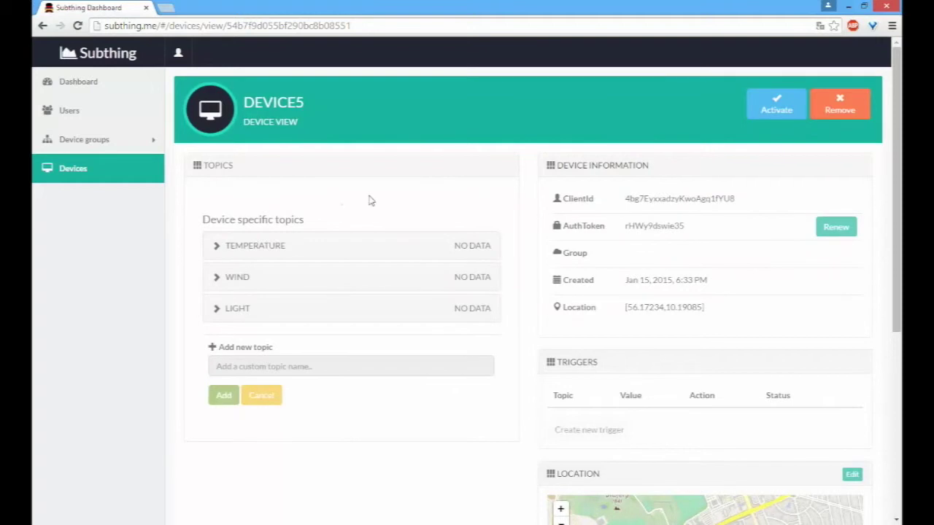
pyautogui.moveTo(312, 225); pyautogui.dragTo(248, 213)
pyautogui.click(239, 250)
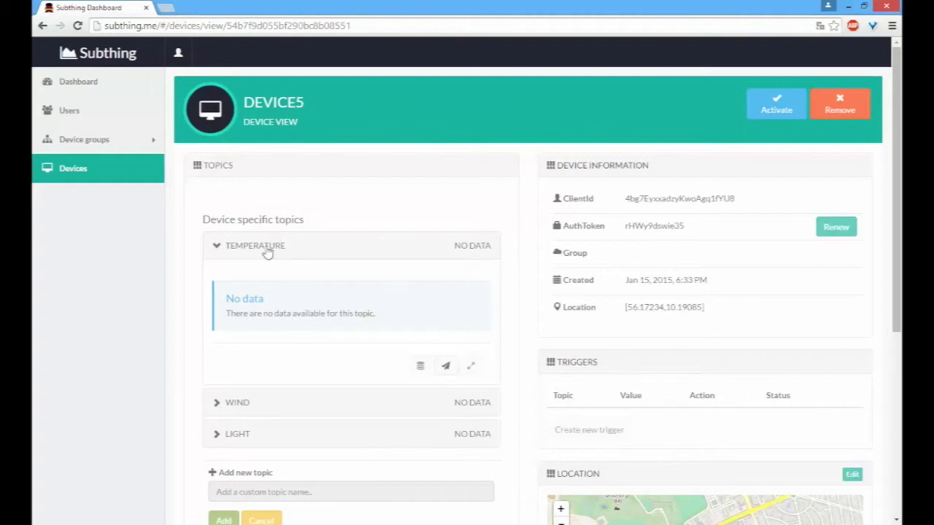
pyautogui.click(268, 252)
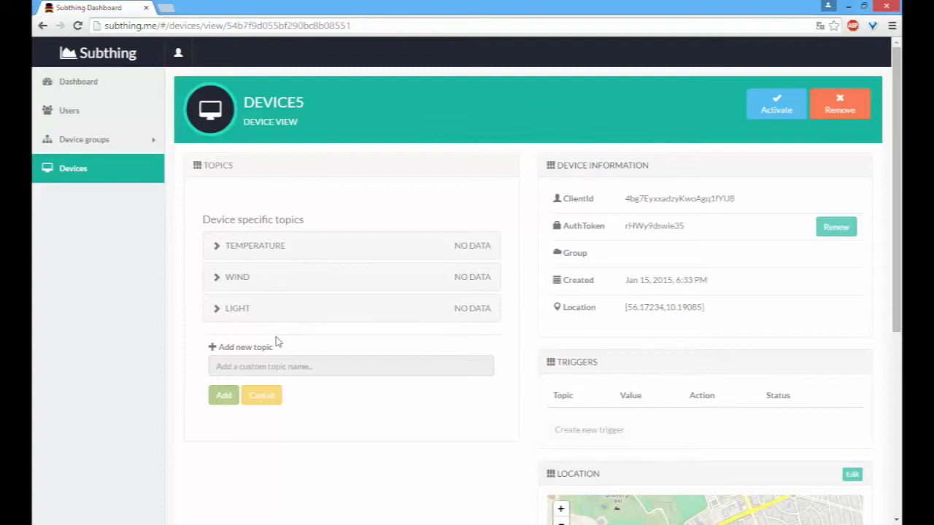
# Step: Log out of the current account from the user menu
pyautogui.click(177, 57)
pyautogui.click(199, 106)
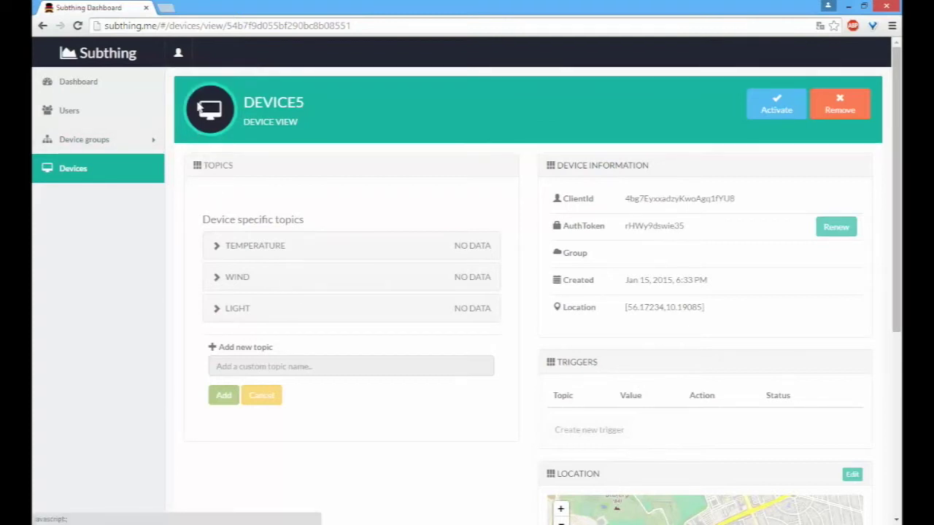
pyautogui.click(179, 51)
# Step: Sign in with the system administrator's e-mail and password
pyautogui.click(198, 93)
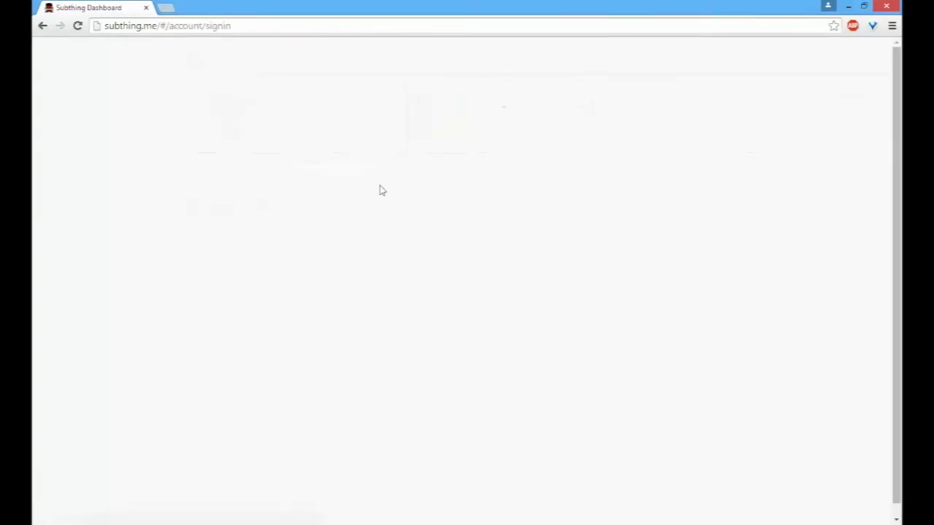
pyautogui.click(491, 200)
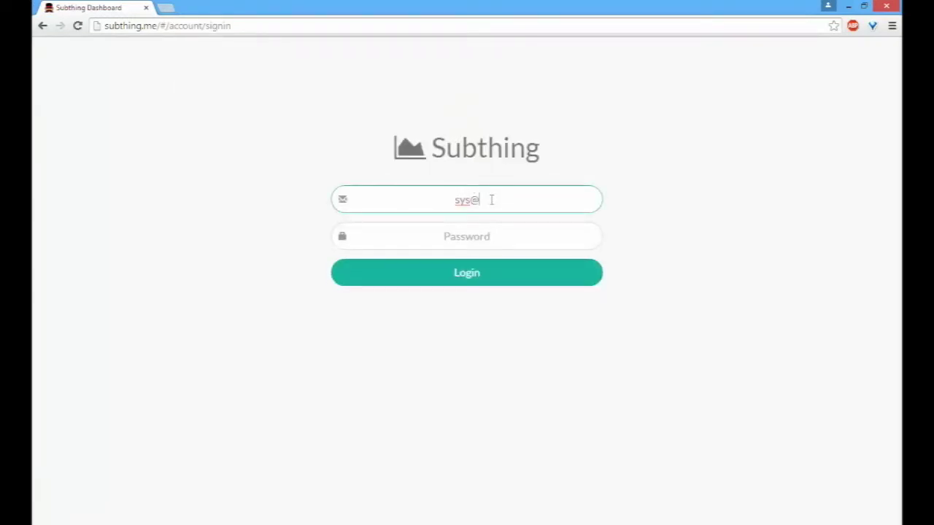
pyautogui.press('Tab')
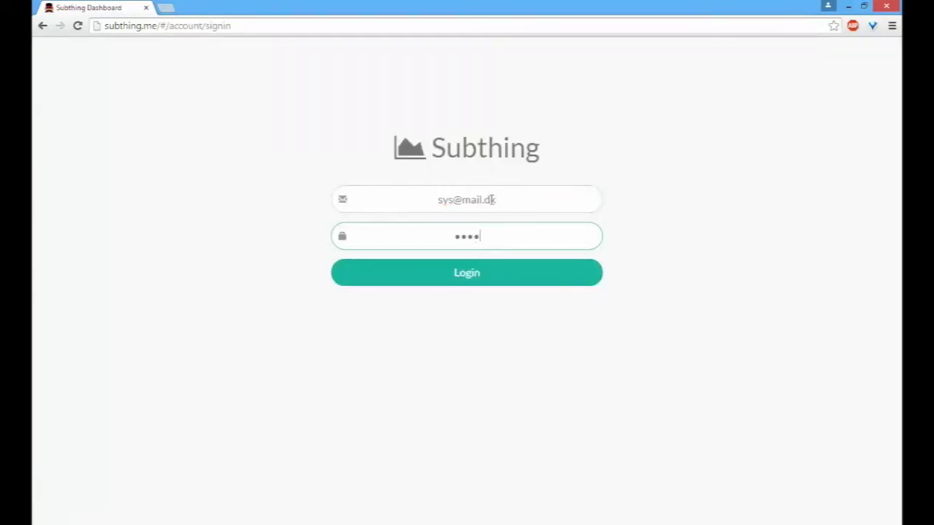
pyautogui.press('Return')
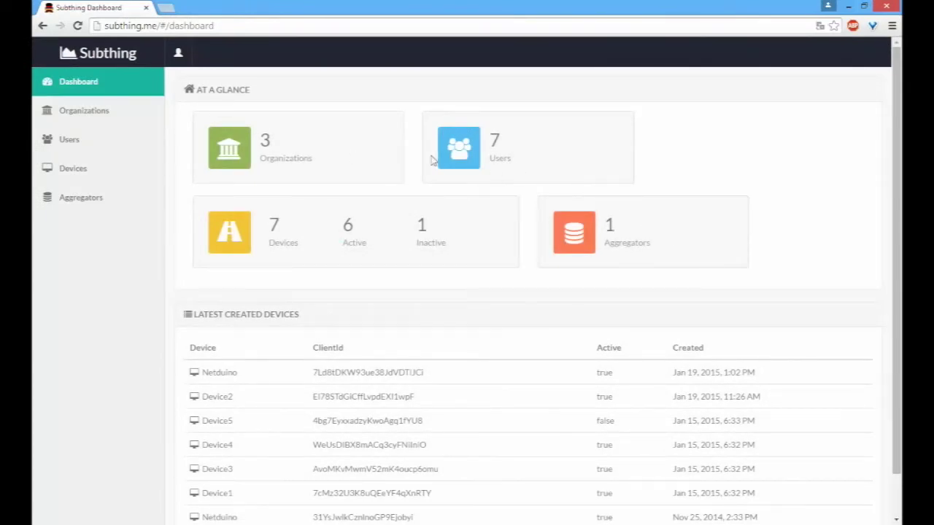
# Step: Highlight the dashboard counts of 3 organizations and 7 users
pyautogui.moveTo(349, 170); pyautogui.dragTo(355, 150)
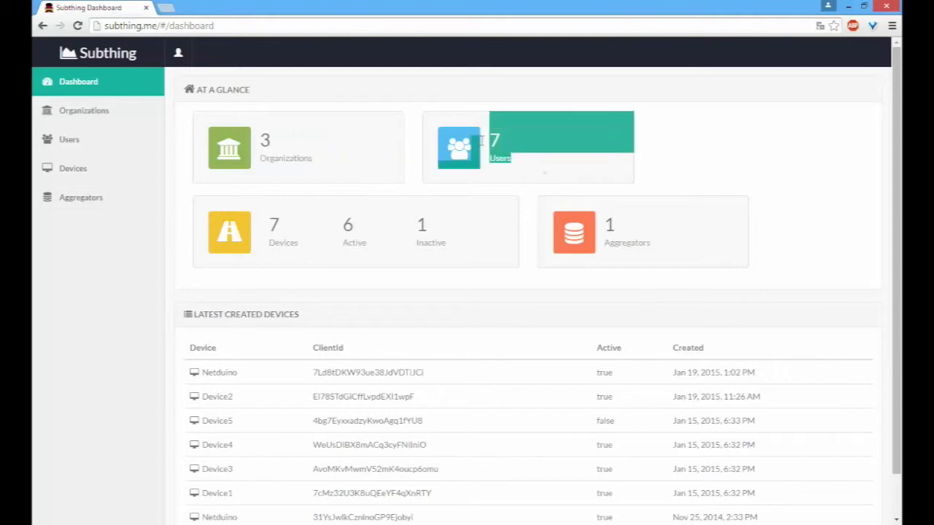
pyautogui.moveTo(525, 160); pyautogui.dragTo(489, 136)
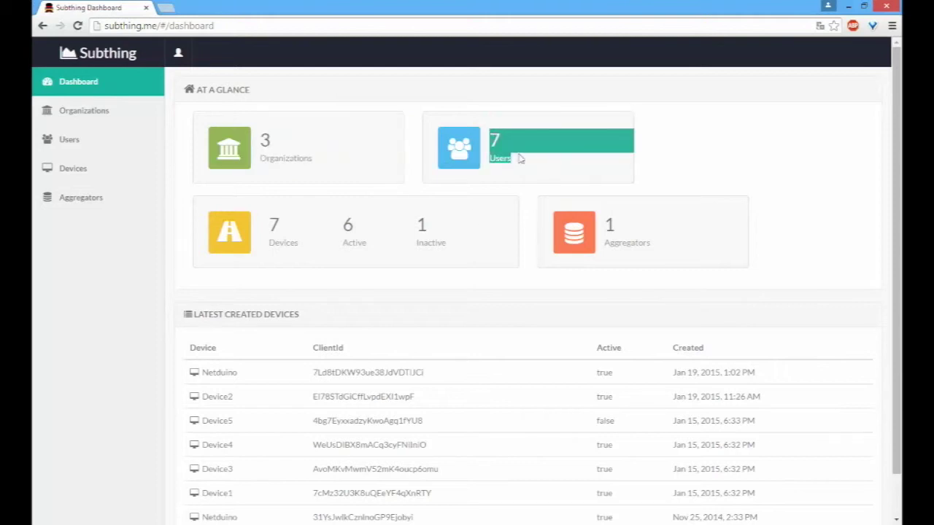
pyautogui.click(520, 159)
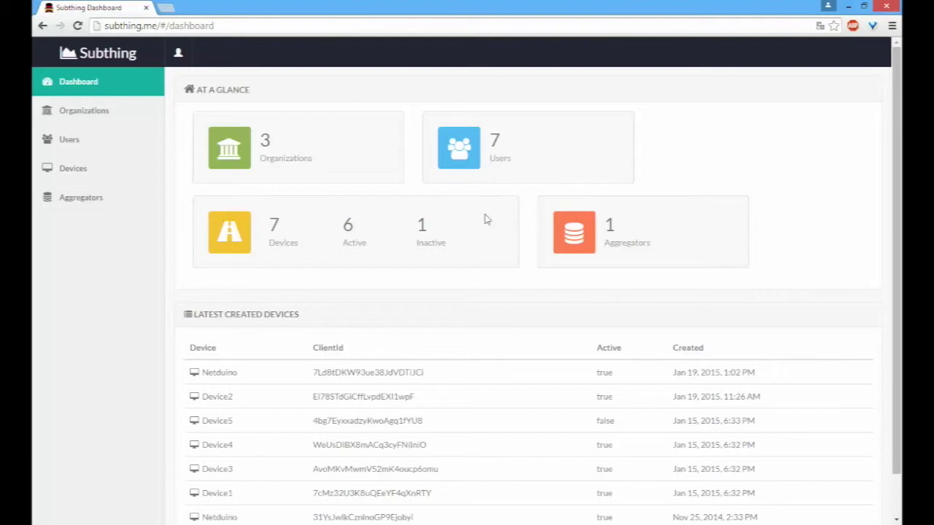
pyautogui.scroll(-1, 596, 279)
pyautogui.scroll(1, 587, 291)
pyautogui.scroll(-1, 642, 262)
pyautogui.scroll(1, 635, 241)
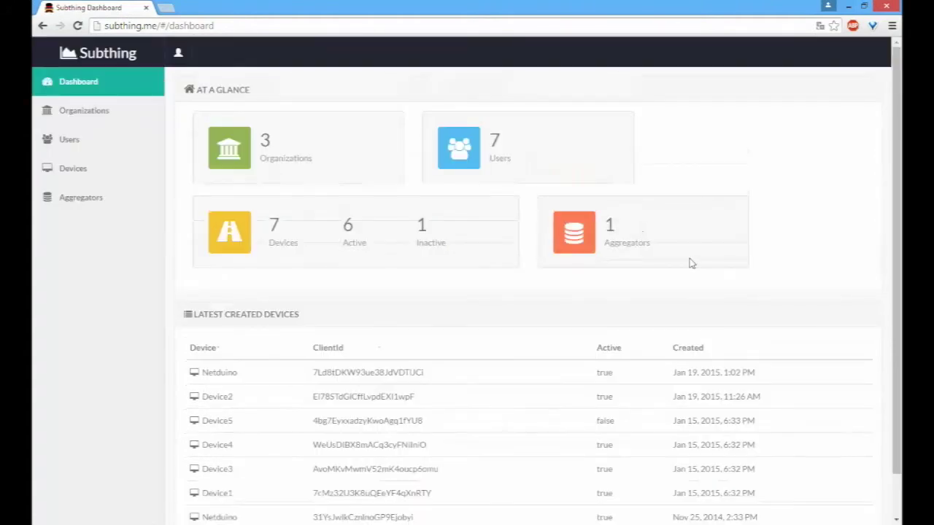
# Step: Highlight the aggregator count on the dashboard, then go to the Organizations list
pyautogui.moveTo(683, 264); pyautogui.dragTo(616, 226)
pyautogui.click(686, 239)
pyautogui.tripleClick(645, 230)
pyautogui.click(644, 235)
pyautogui.moveTo(654, 253); pyautogui.dragTo(607, 219)
pyautogui.click(628, 240)
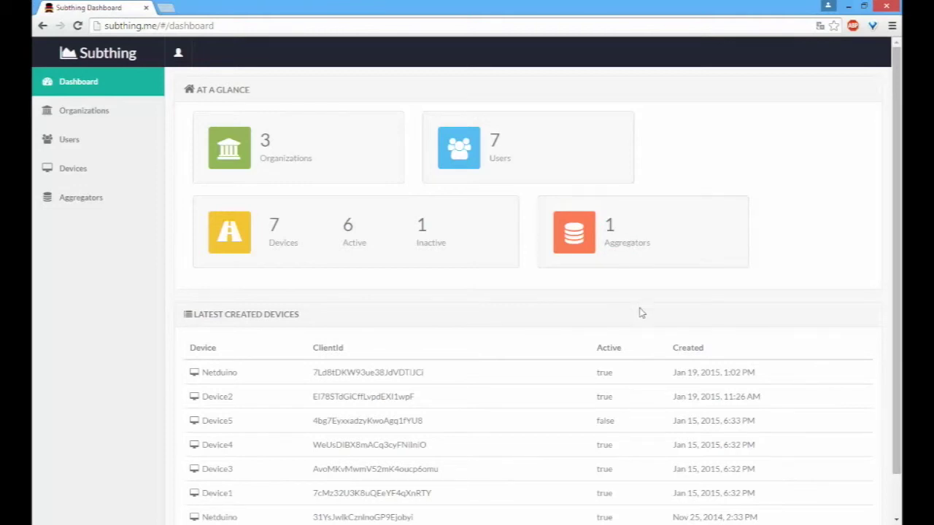
pyautogui.moveTo(683, 256); pyautogui.dragTo(607, 219)
pyautogui.click(628, 237)
pyautogui.scroll(-1, 656, 274)
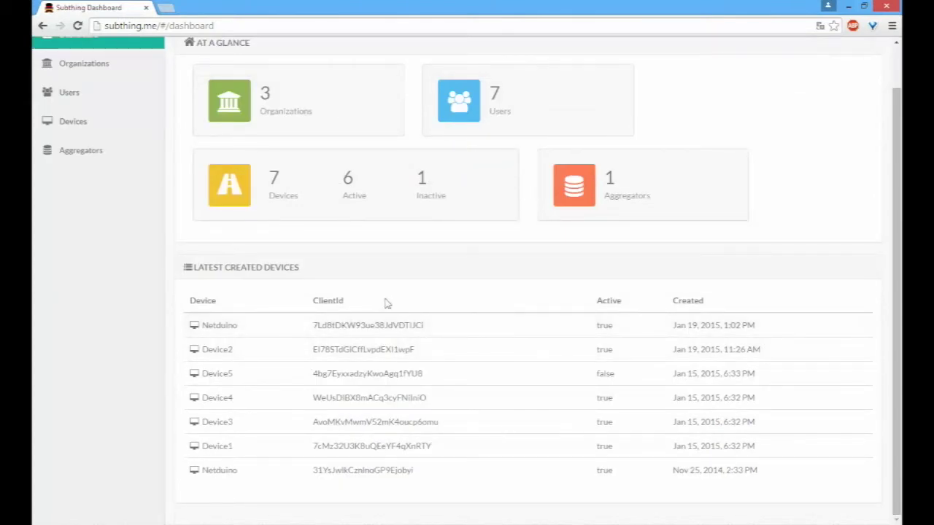
pyautogui.scroll(1, 385, 302)
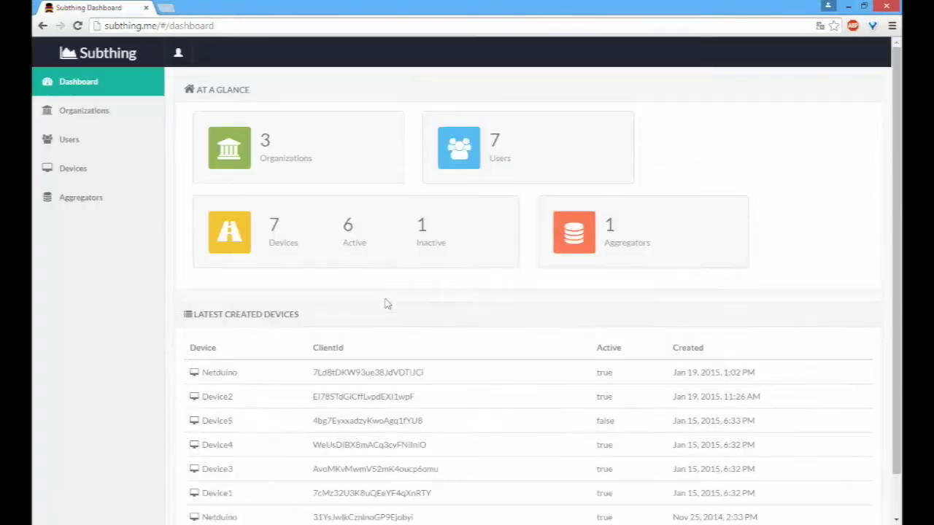
pyautogui.click(75, 119)
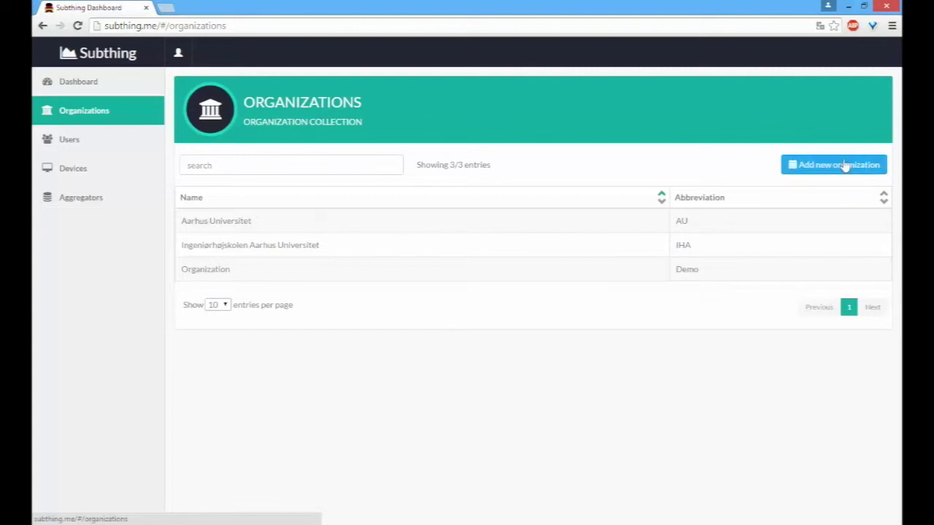
pyautogui.click(819, 165)
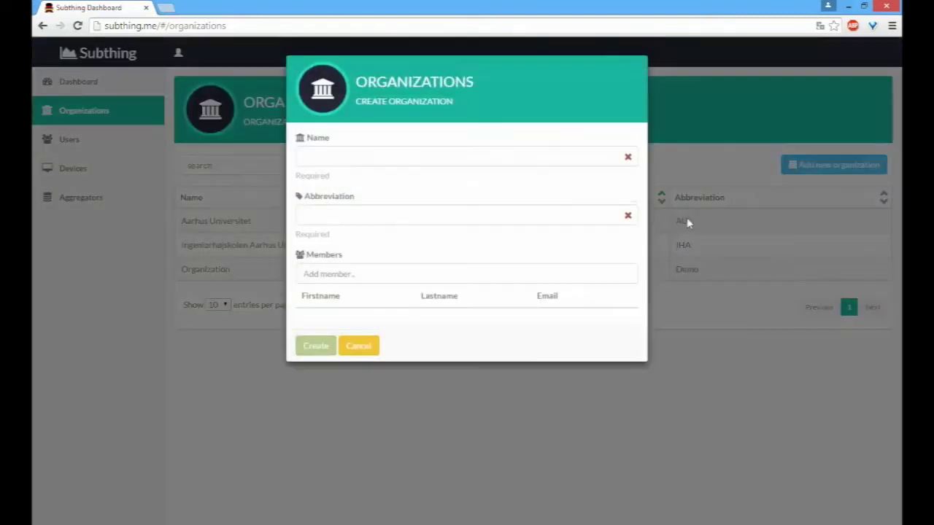
pyautogui.click(386, 159)
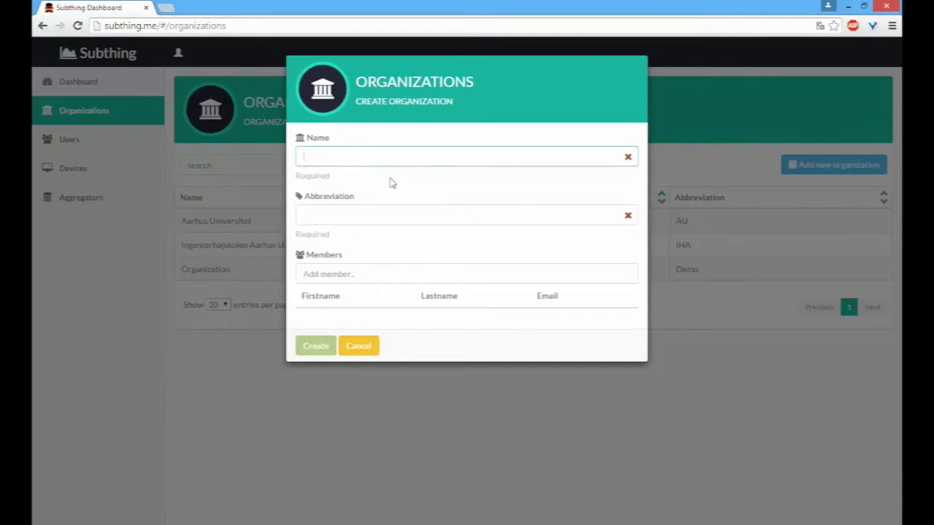
pyautogui.press('Tab')
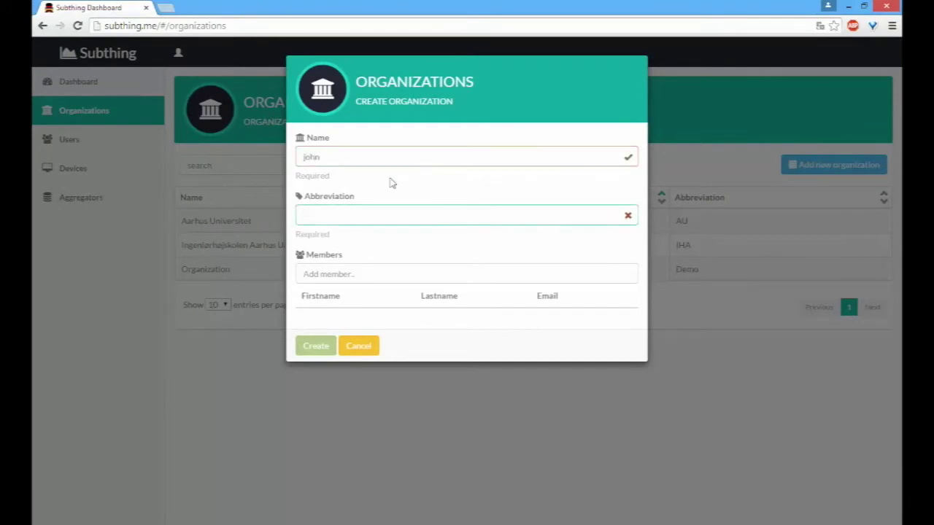
pyautogui.doubleClick(332, 213)
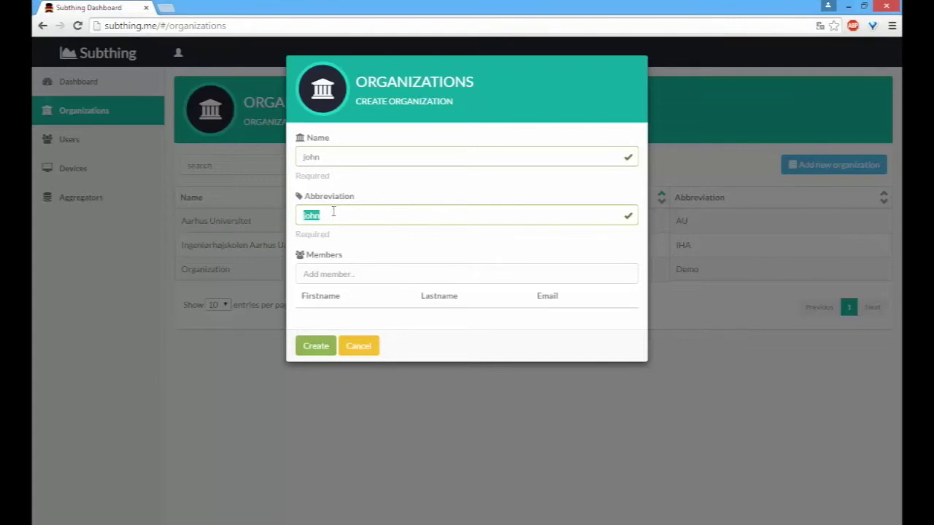
pyautogui.click(333, 212)
pyautogui.click(403, 276)
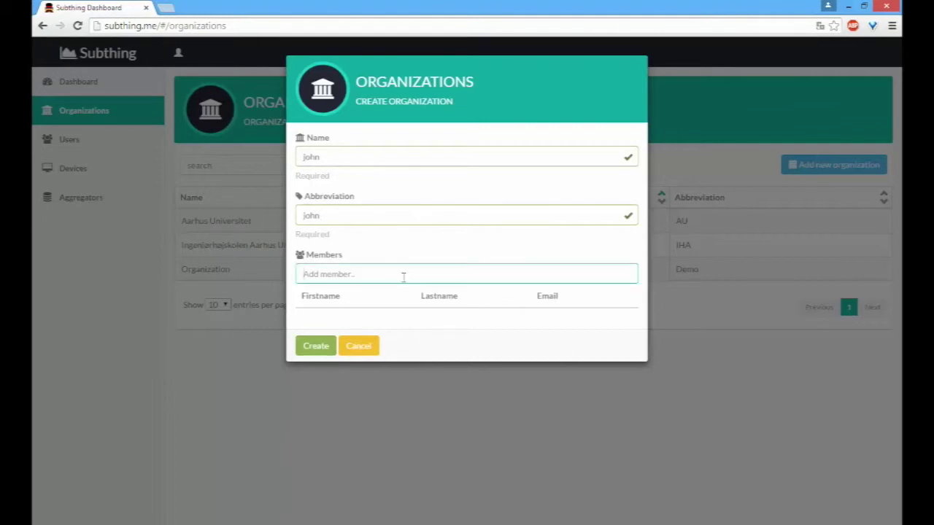
pyautogui.click(374, 212)
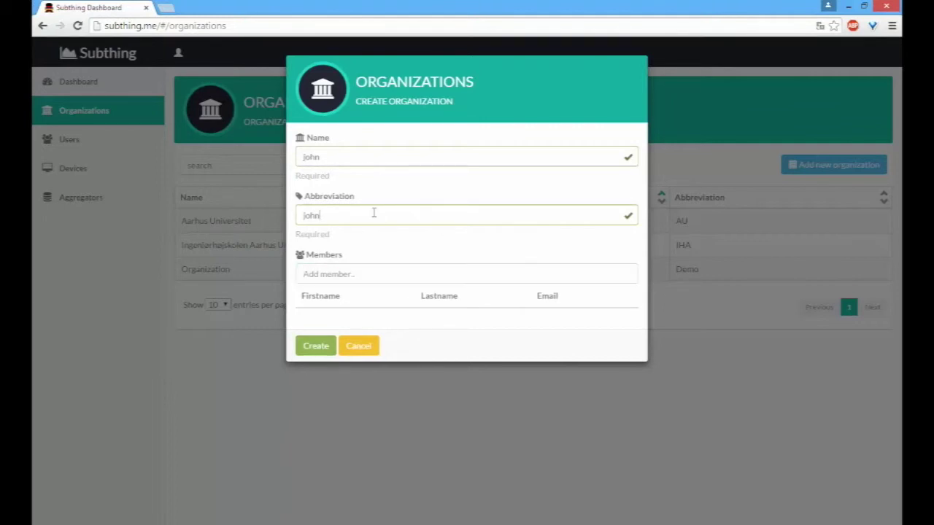
pyautogui.doubleClick(361, 159)
pyautogui.press('BackSpace')
pyautogui.write('john')
pyautogui.doubleClick(320, 211)
pyautogui.press('BackSpace')
pyautogui.write('demo')
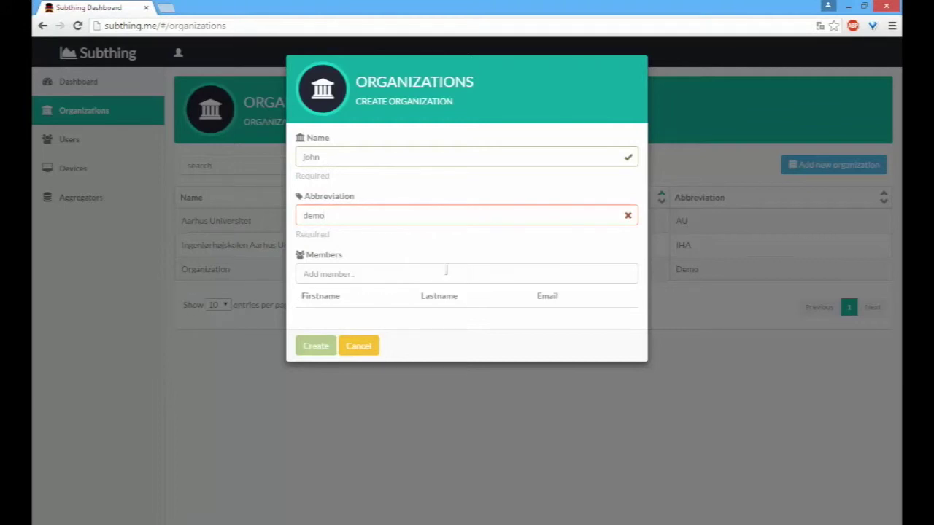
pyautogui.doubleClick(387, 220)
pyautogui.press('BackSpace')
pyautogui.doubleClick(342, 159)
pyautogui.press('BackSpace')
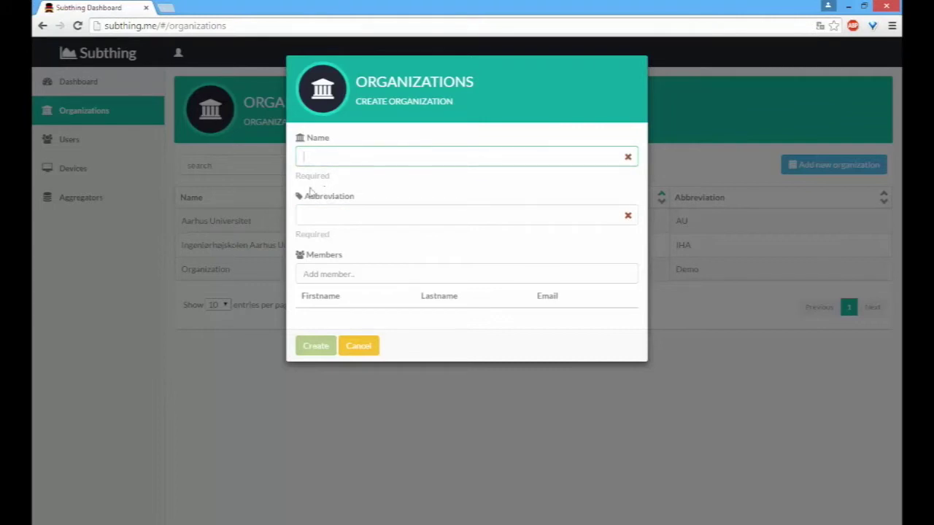
pyautogui.click(358, 274)
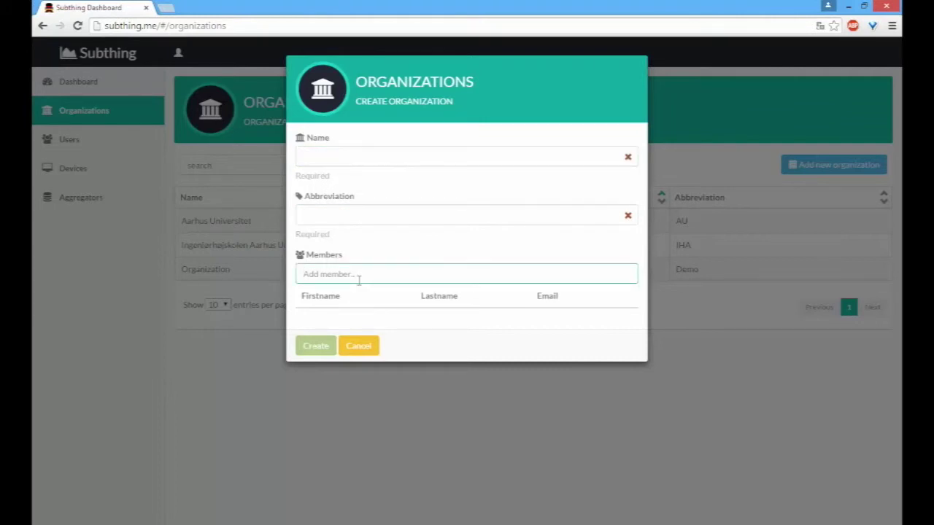
pyautogui.write('test')
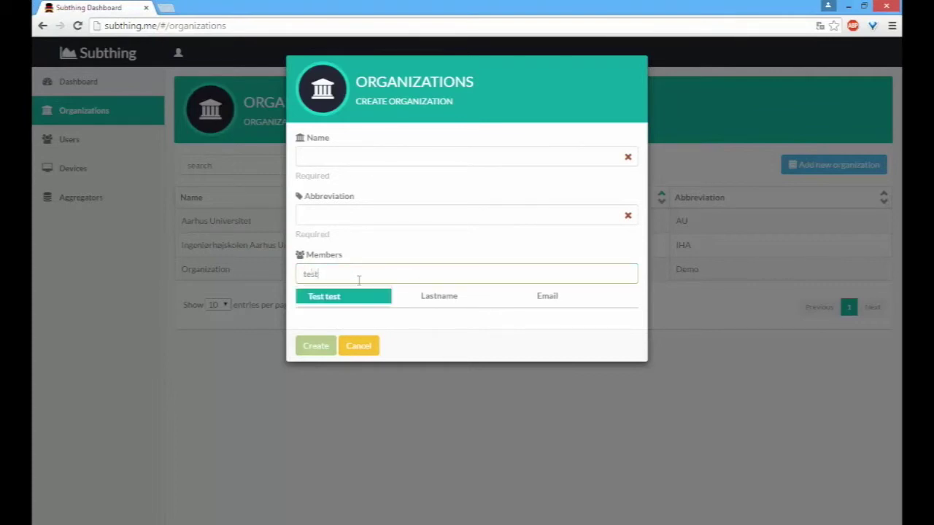
pyautogui.click(370, 349)
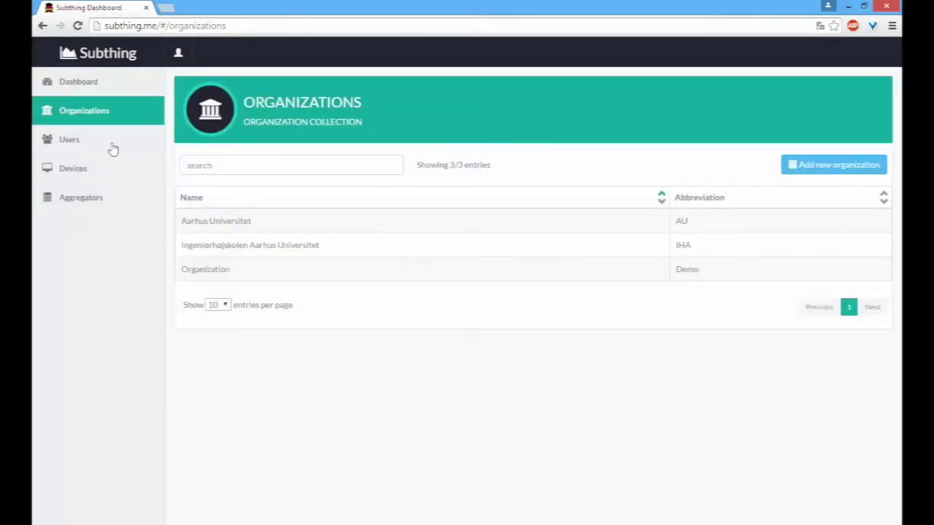
# Step: Open the Users list, try a new-user form with Organization Admin role, and cancel it
pyautogui.click(94, 139)
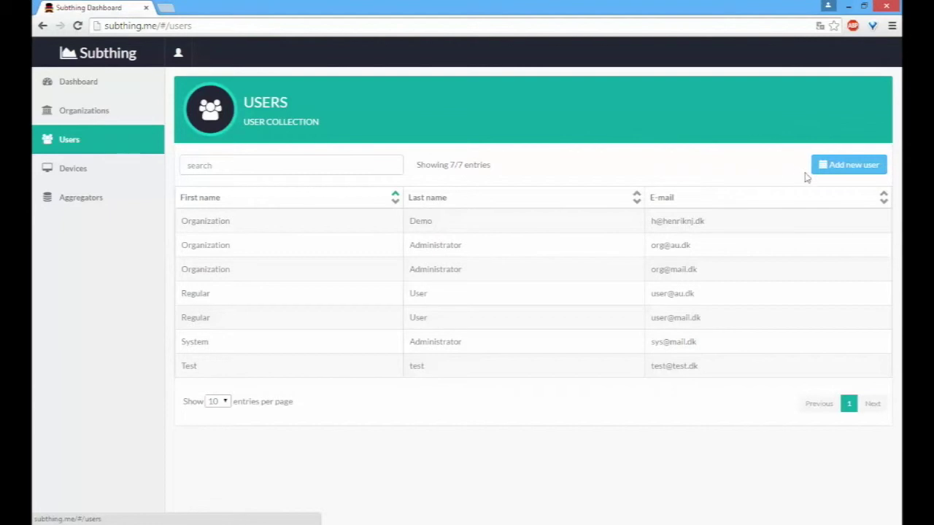
pyautogui.click(832, 167)
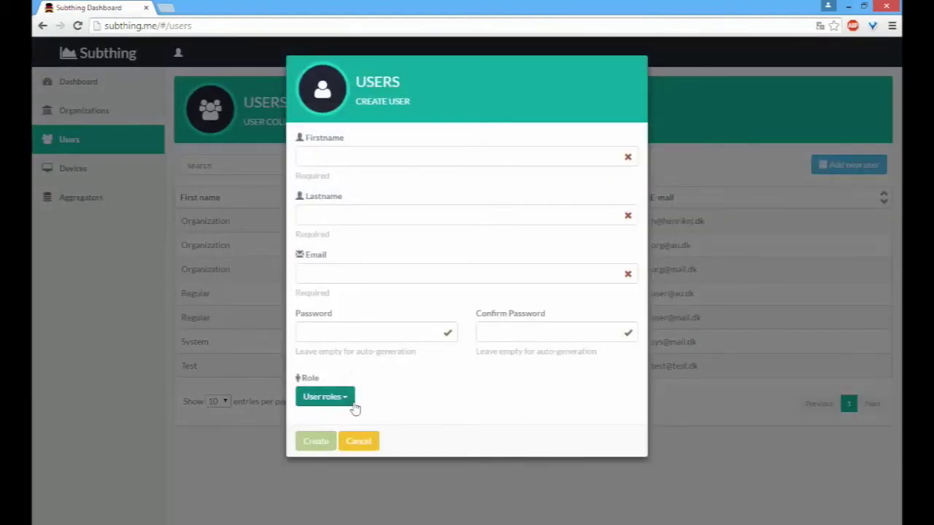
pyautogui.click(348, 402)
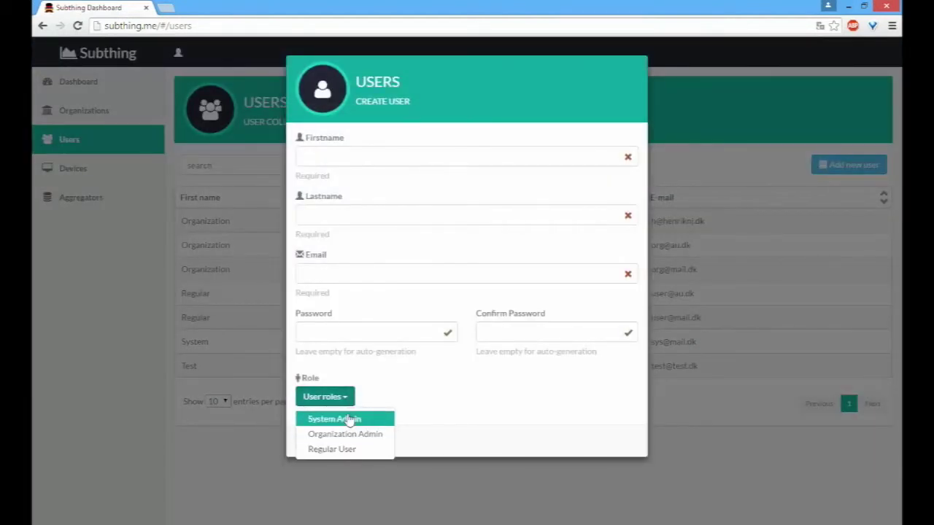
pyautogui.click(348, 434)
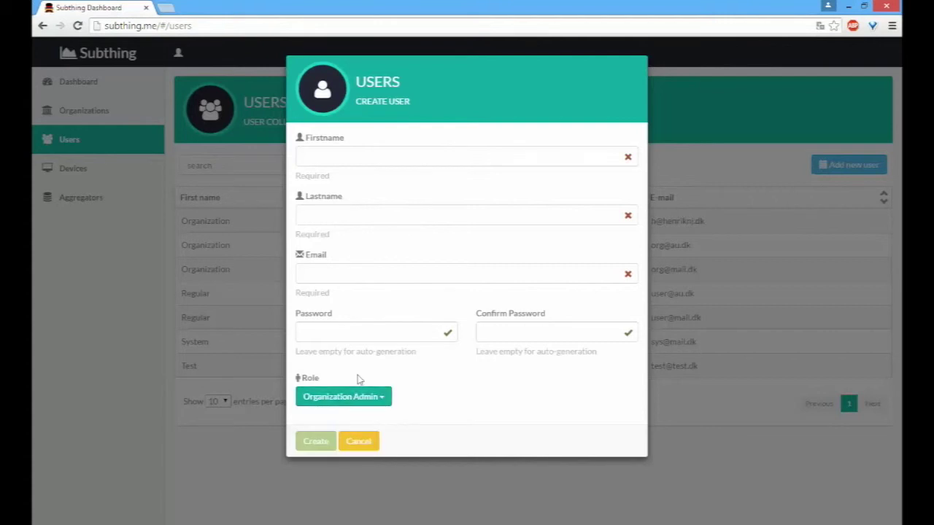
pyautogui.click(362, 442)
pyautogui.click(181, 54)
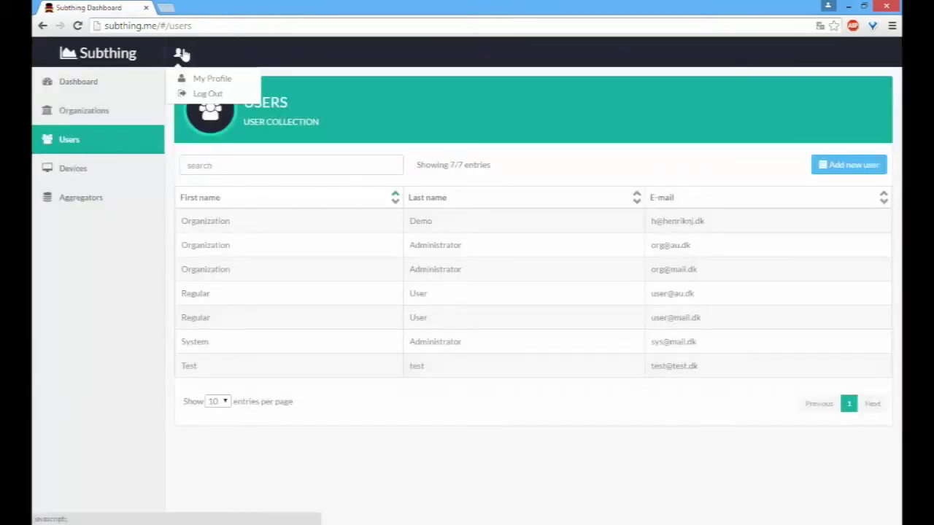
# Step: Log out and focus the Username field on the sign-in page
pyautogui.click(186, 94)
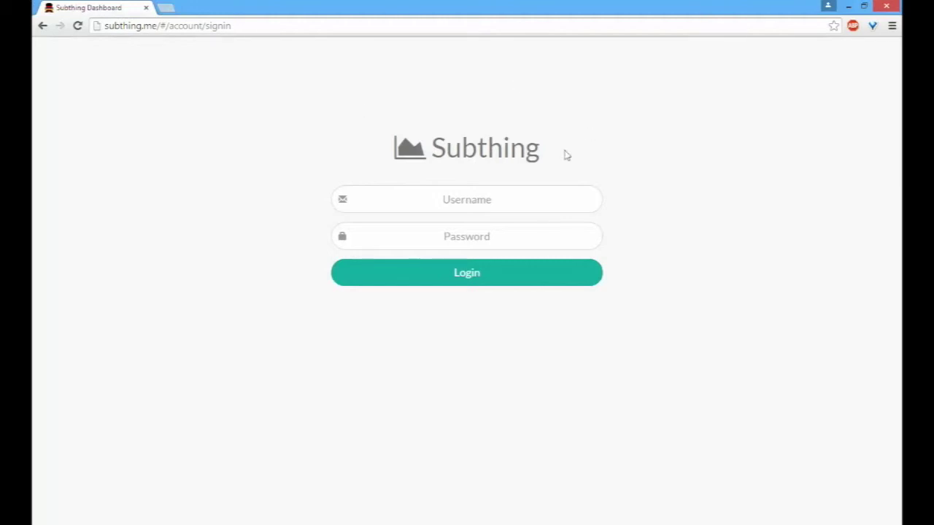
pyautogui.click(531, 196)
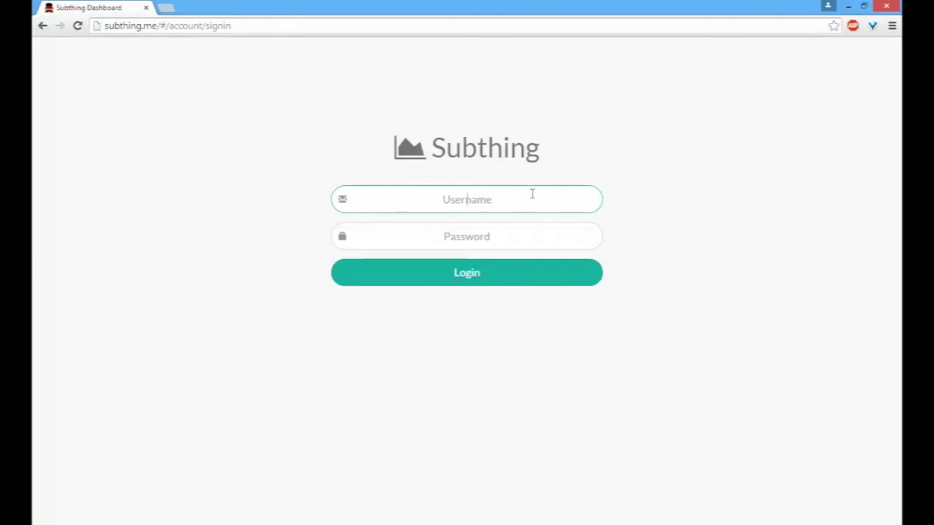
# Step: Sign in with the system administrator's e-mail and password
pyautogui.press('Tab')
pyautogui.write('******')
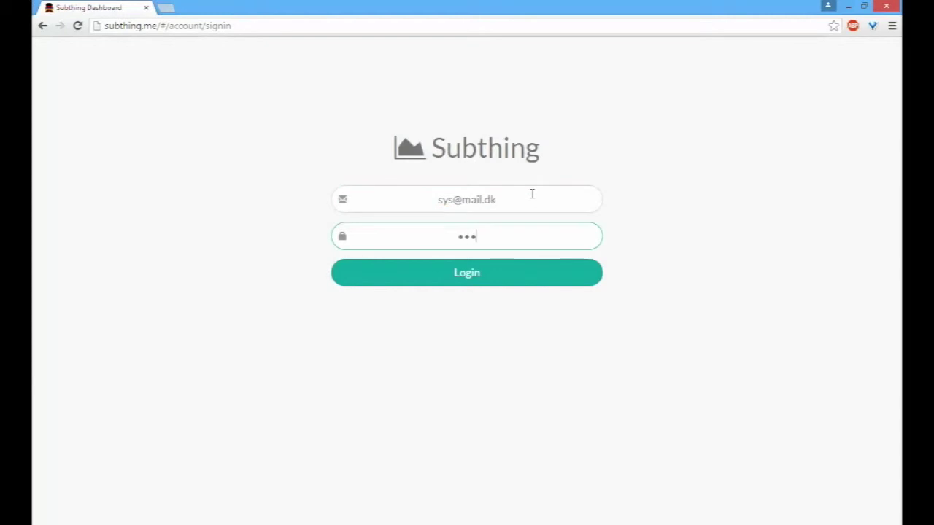
pyautogui.press('Return')
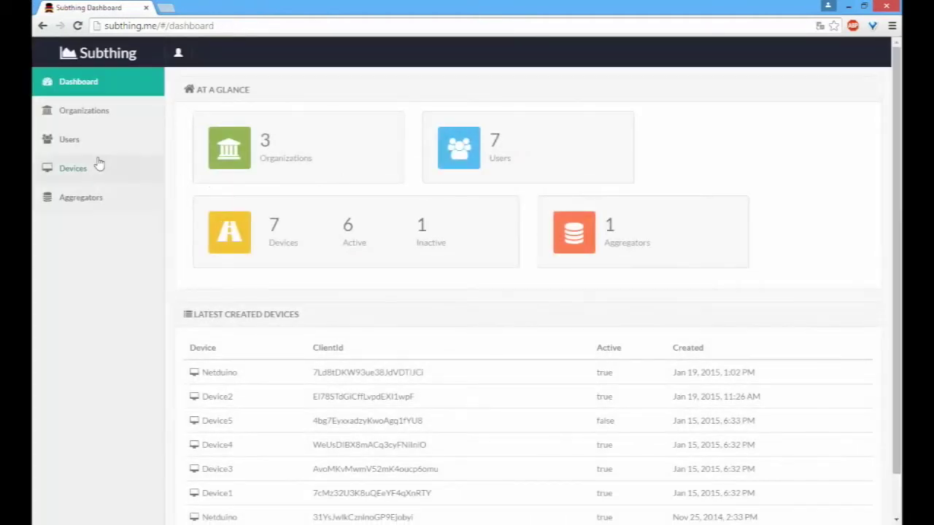
# Step: Delete the Demo organization and return to the dashboard
pyautogui.click(108, 120)
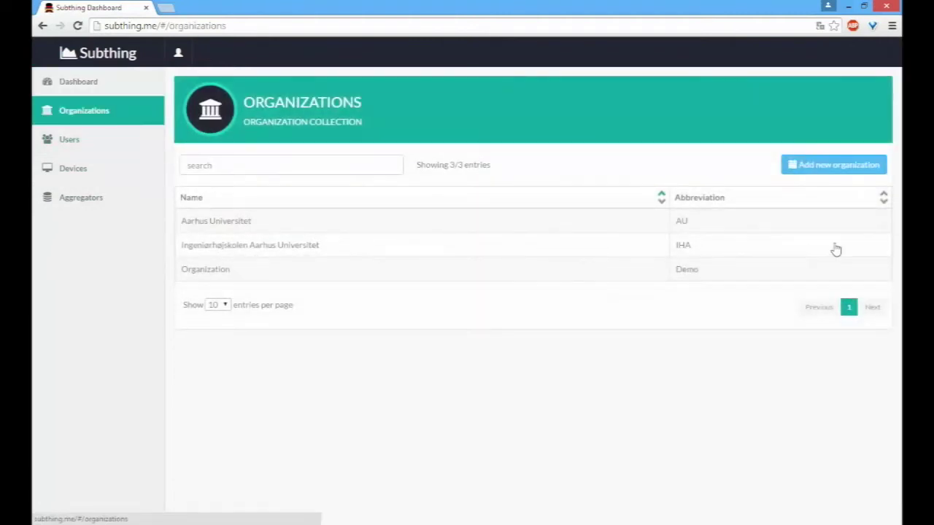
pyautogui.click(755, 277)
pyautogui.click(625, 371)
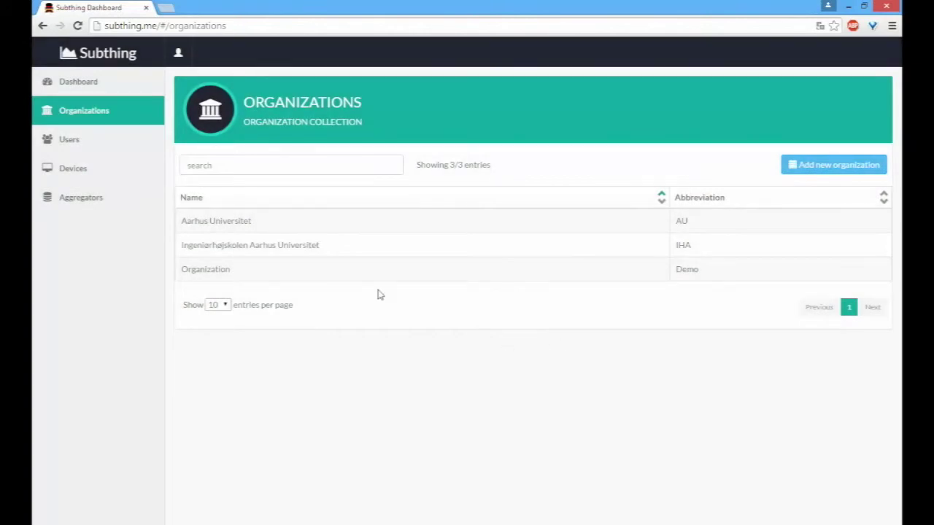
pyautogui.click(704, 271)
pyautogui.click(619, 368)
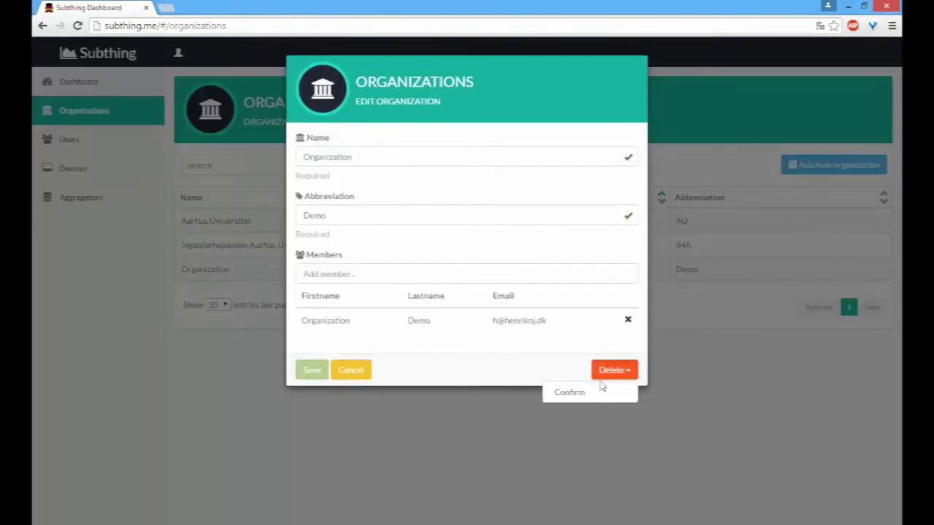
pyautogui.click(591, 393)
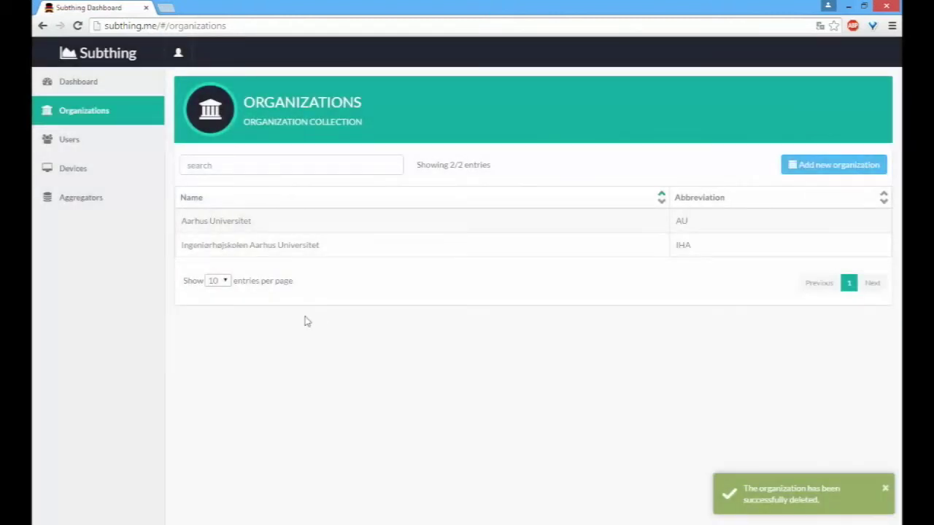
pyautogui.click(140, 86)
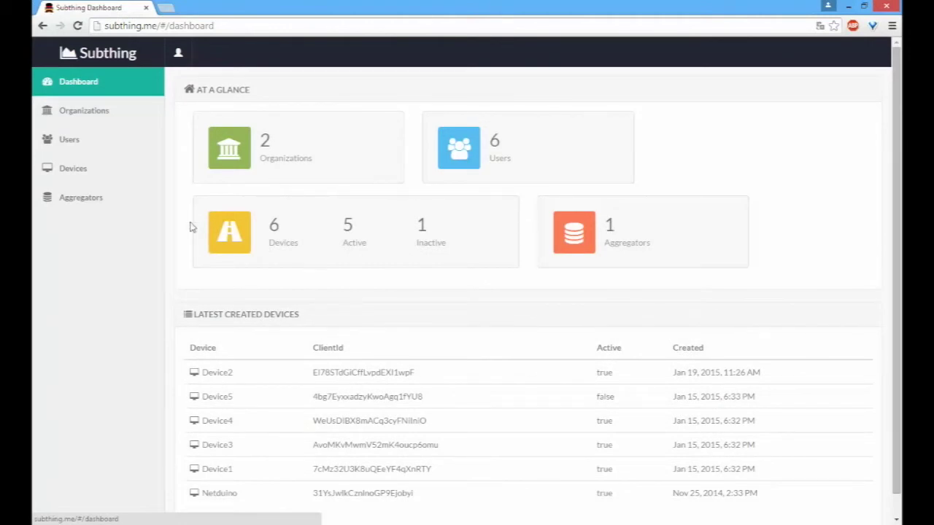
pyautogui.click(117, 179)
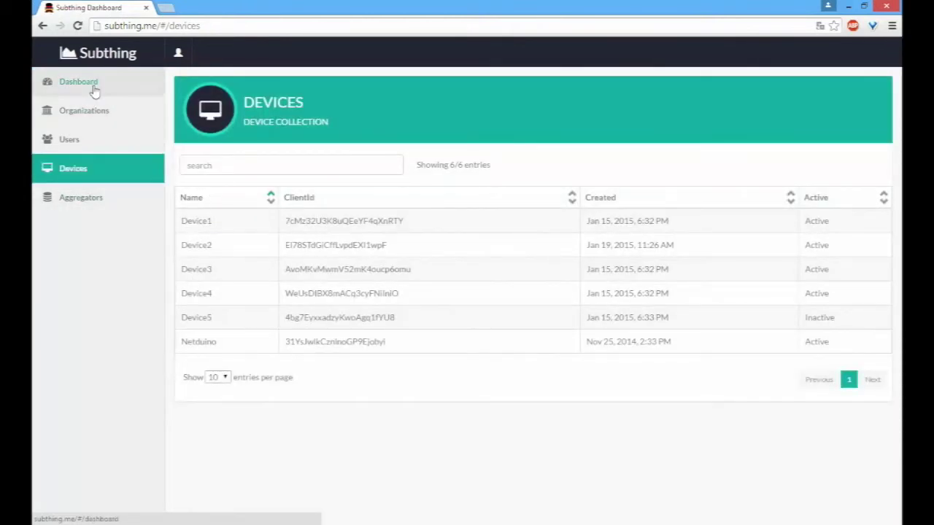
pyautogui.click(786, 350)
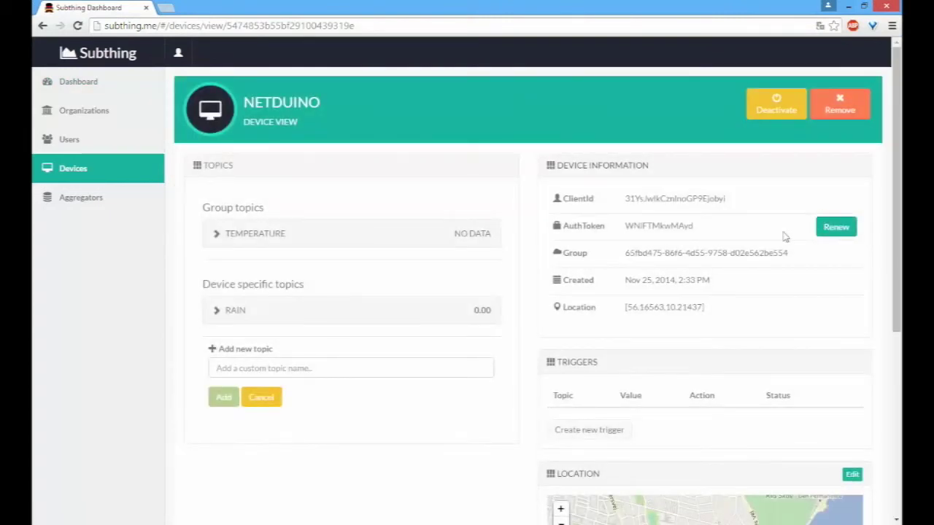
pyautogui.doubleClick(693, 252)
pyautogui.click(107, 88)
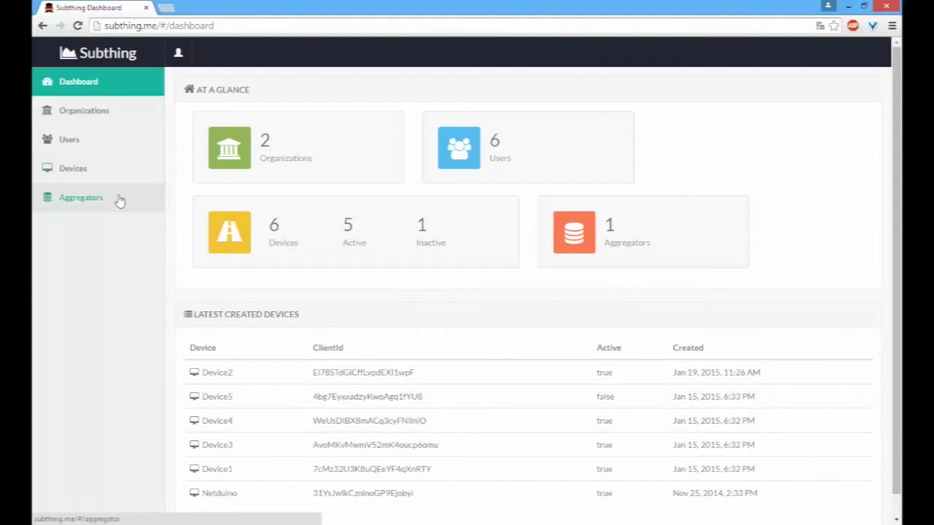
# Step: Create an organization named 'Organization' with abbreviation 'Demo'
pyautogui.click(128, 114)
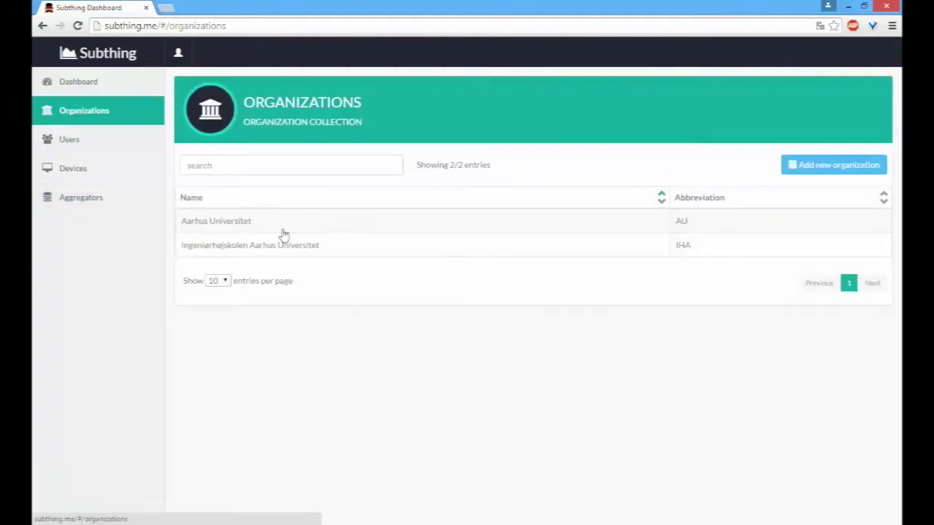
pyautogui.click(835, 165)
pyautogui.click(372, 155)
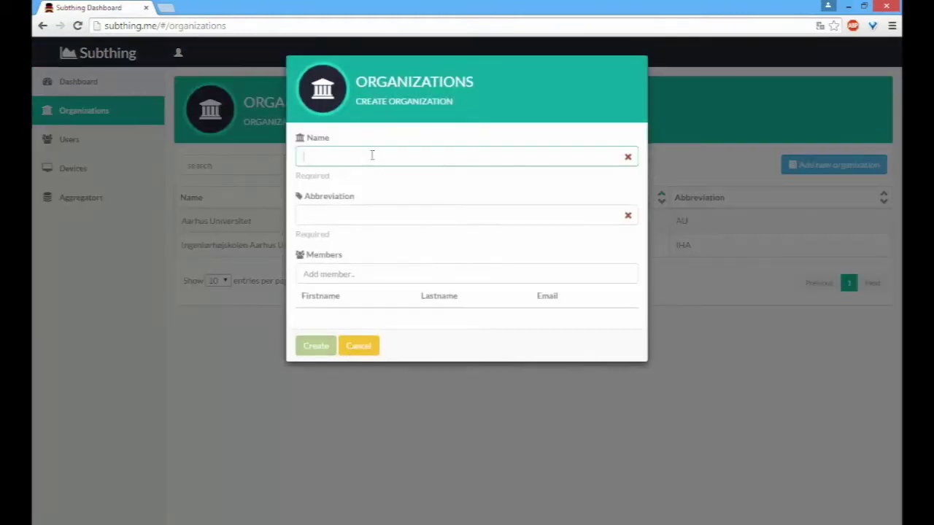
pyautogui.write('Organization')
pyautogui.press('Tab')
pyautogui.write('Demo')
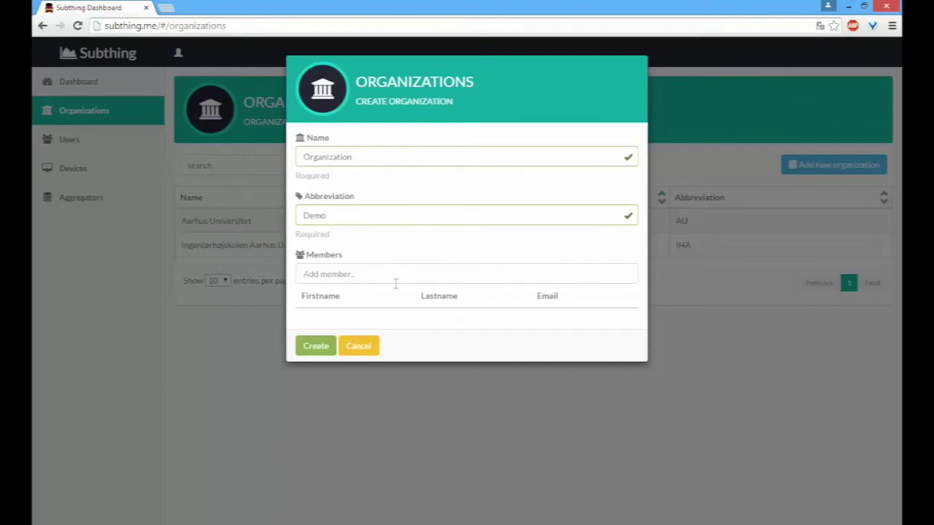
pyautogui.click(325, 353)
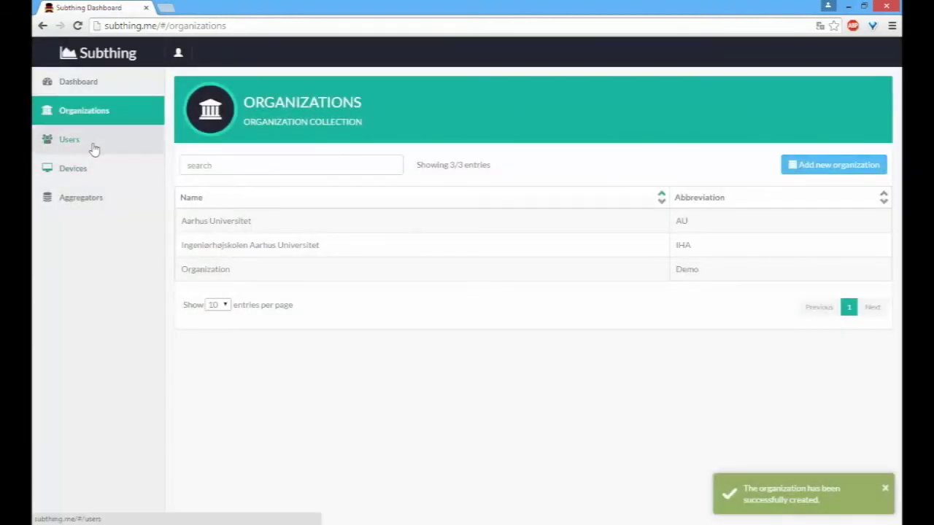
# Step: Start a new user named Organization Demo and enter the user's e-mail address
pyautogui.click(93, 148)
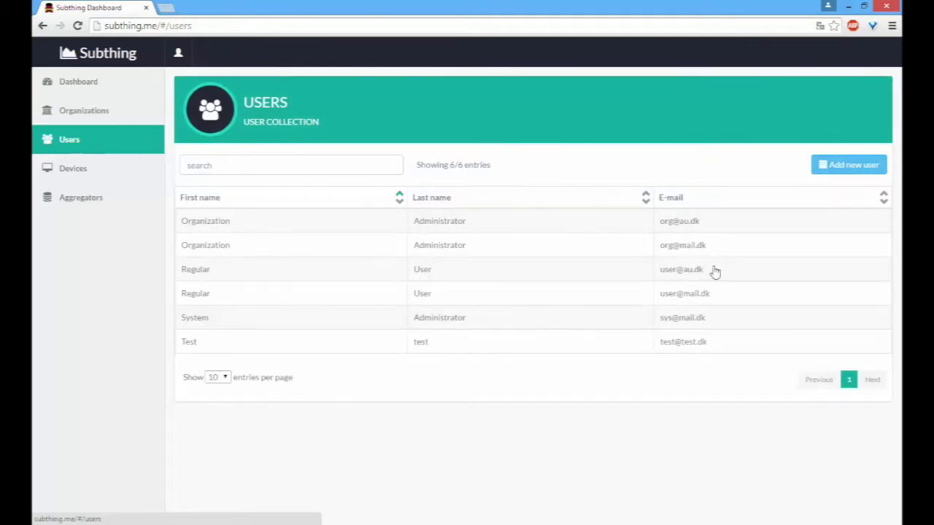
pyautogui.click(825, 164)
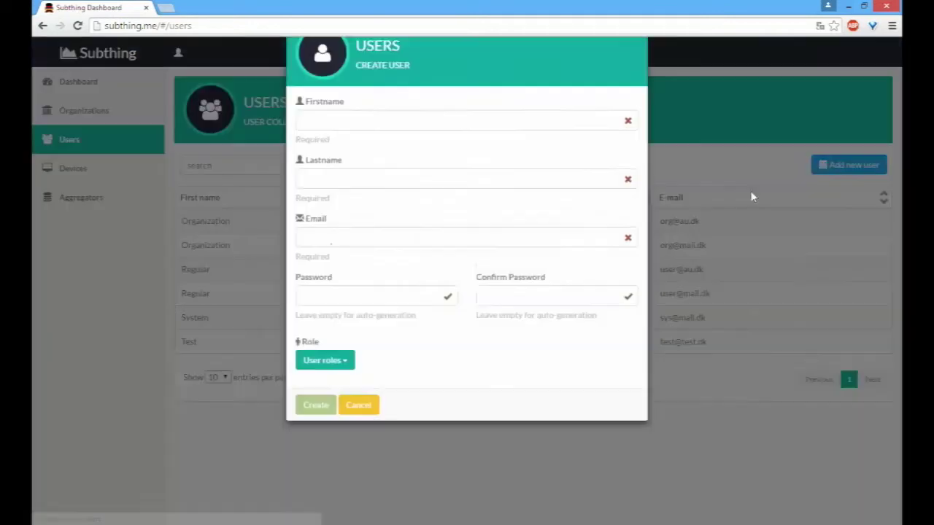
pyautogui.click(345, 157)
pyautogui.write('Organization')
pyautogui.press('Tab')
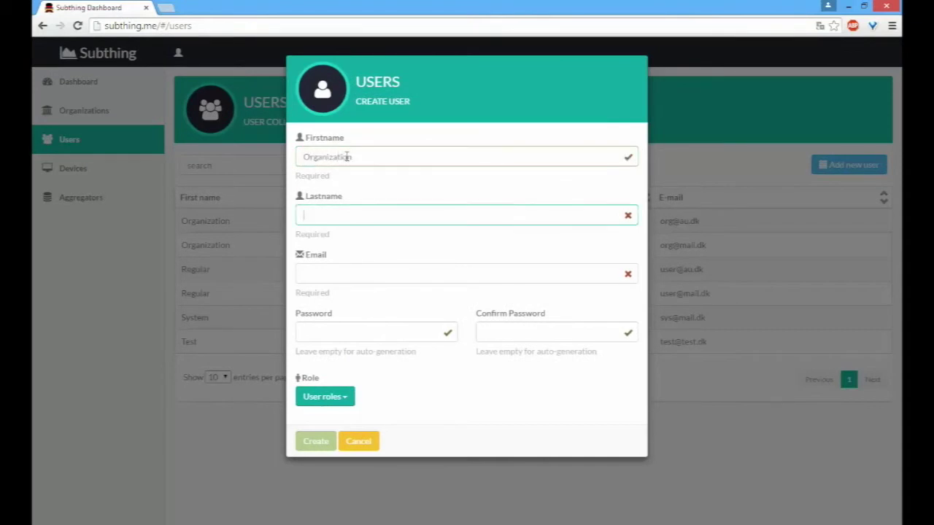
pyautogui.write('Demo')
pyautogui.press('Tab')
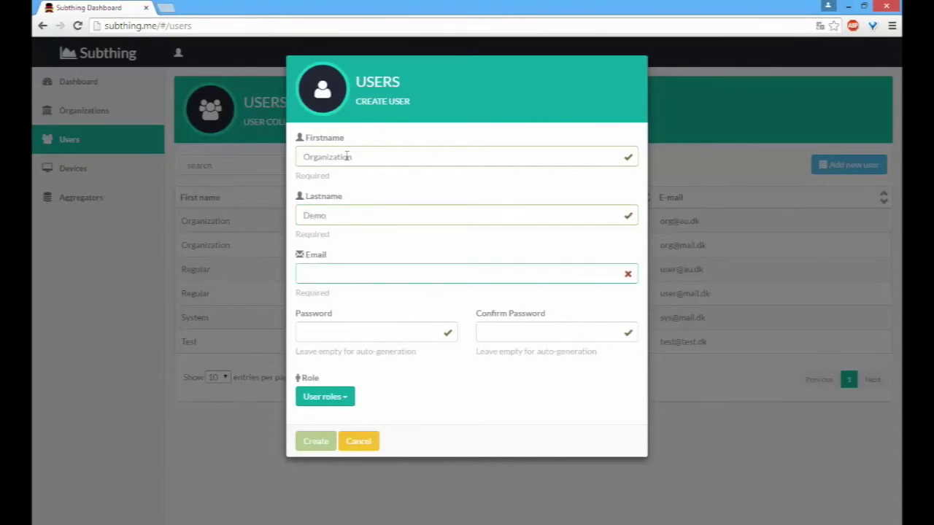
pyautogui.write('org@demo.dk')
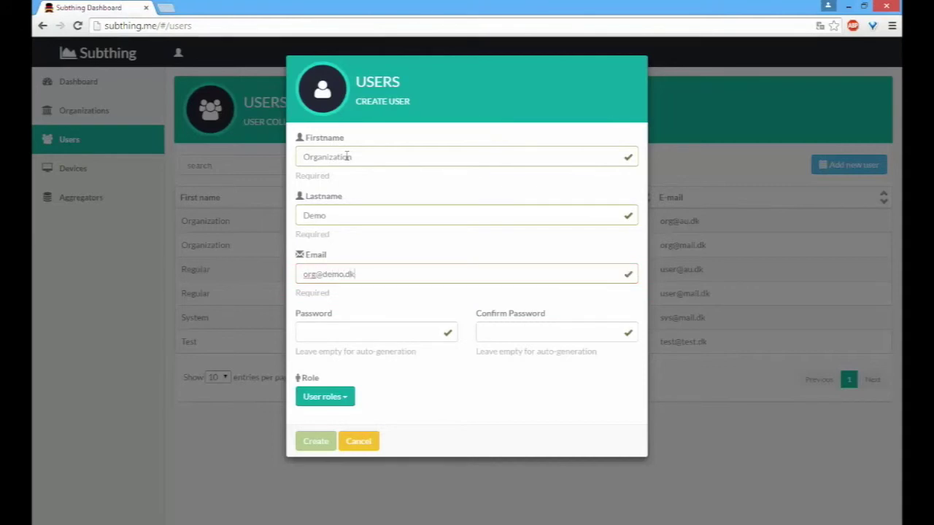
pyautogui.press('Tab')
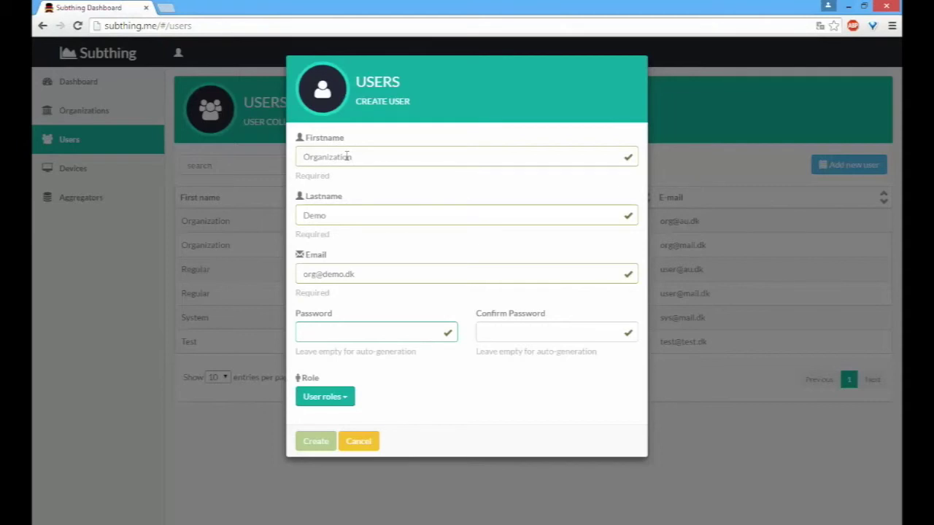
# Step: Enter and confirm the user's password, assign Organization Admin, and create the user
pyautogui.press('Tab')
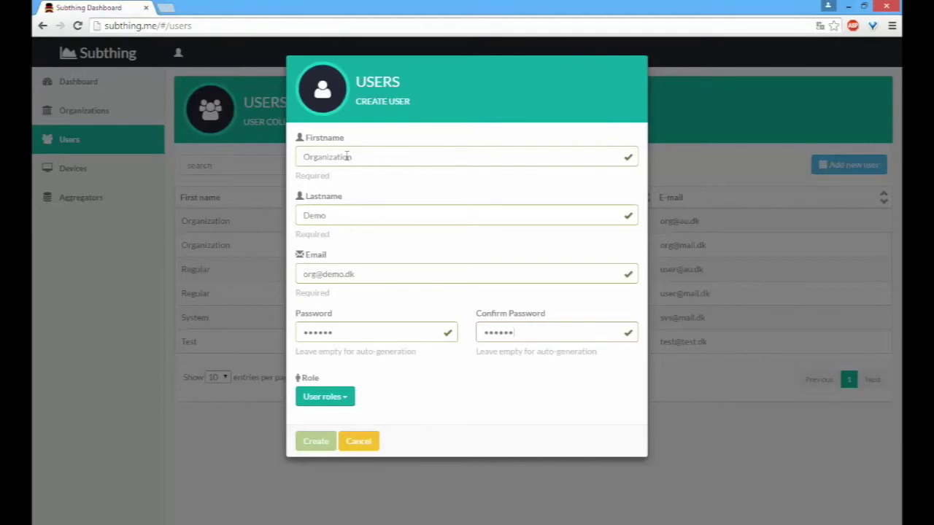
pyautogui.click(332, 397)
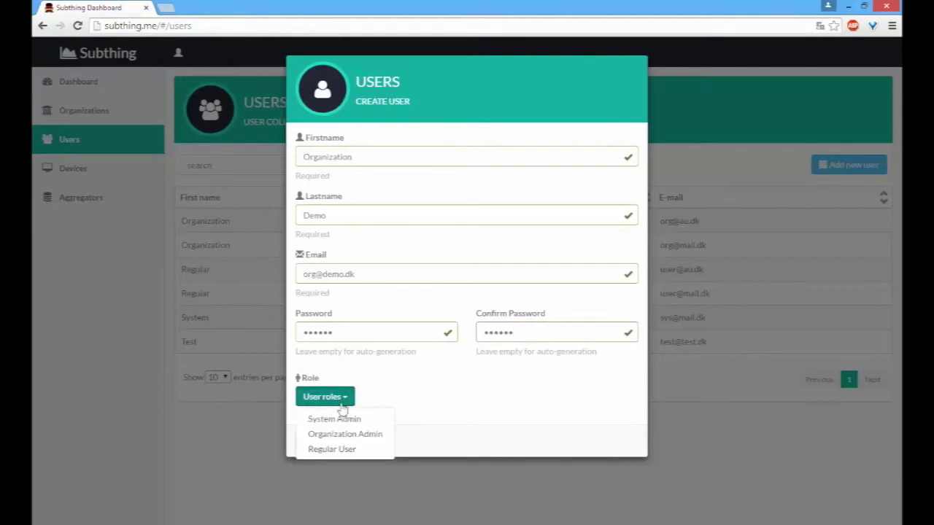
pyautogui.click(360, 436)
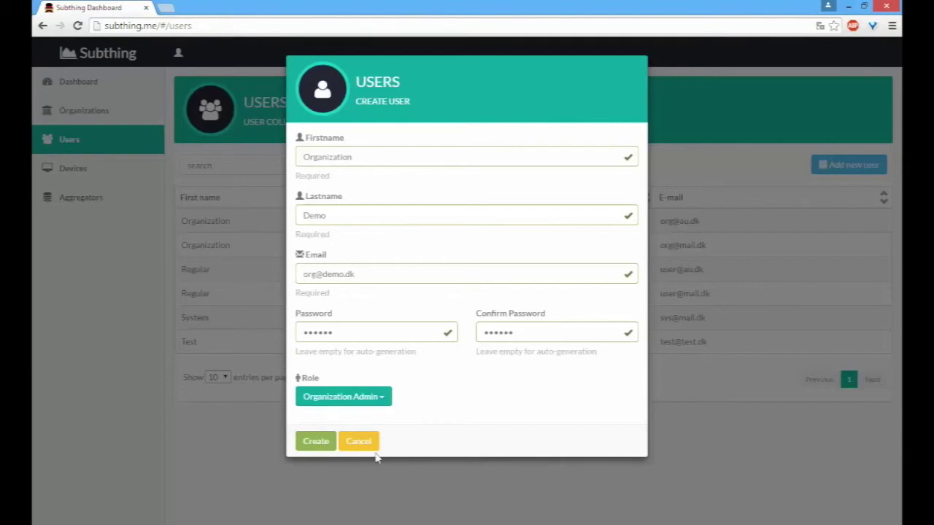
pyautogui.click(322, 445)
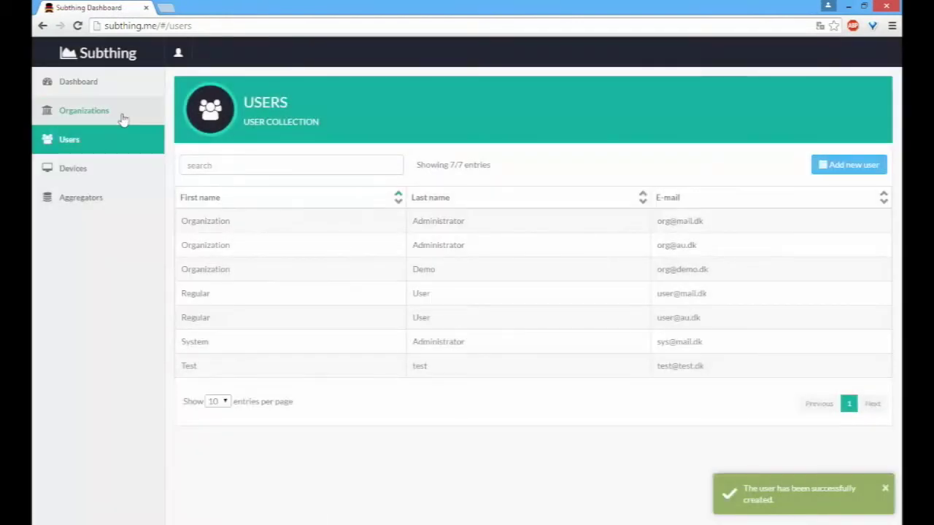
# Step: Add the Organization Demo account as a member of the Demo organization and save
pyautogui.click(120, 117)
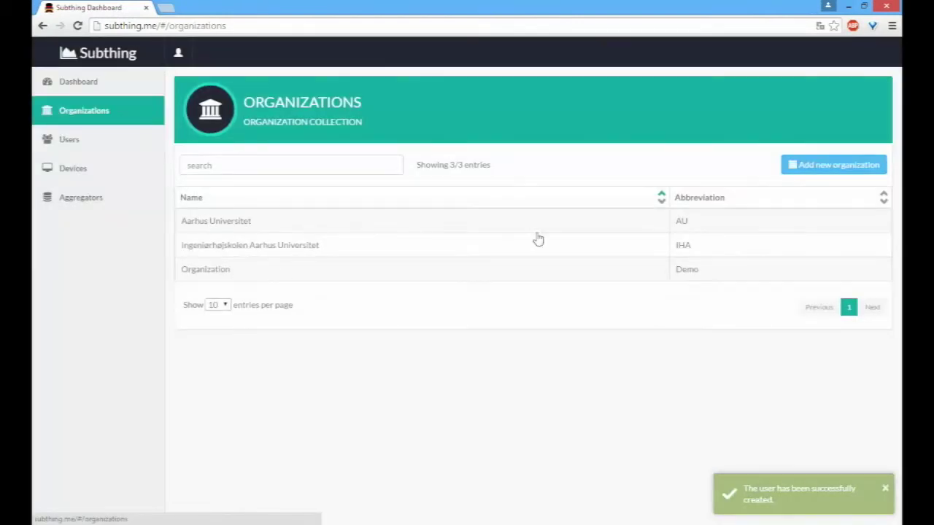
pyautogui.click(487, 277)
pyautogui.click(405, 273)
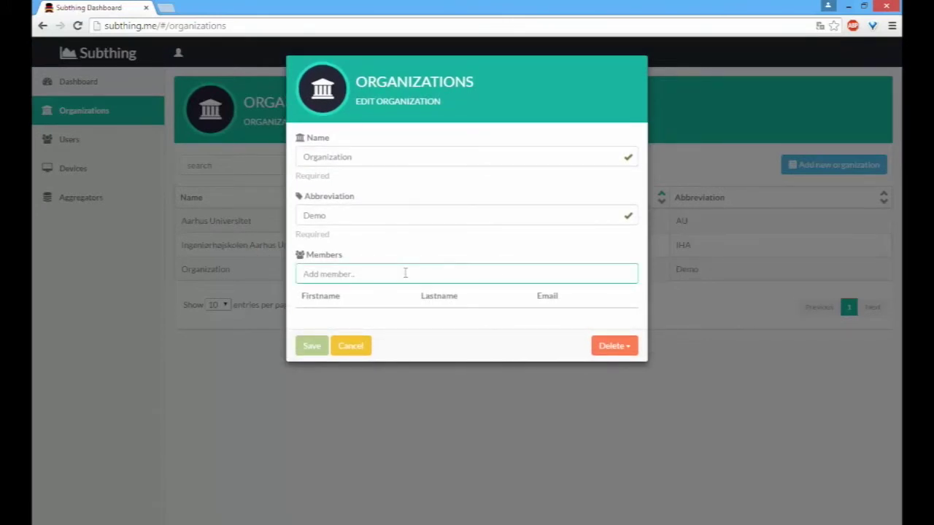
pyautogui.write('O')
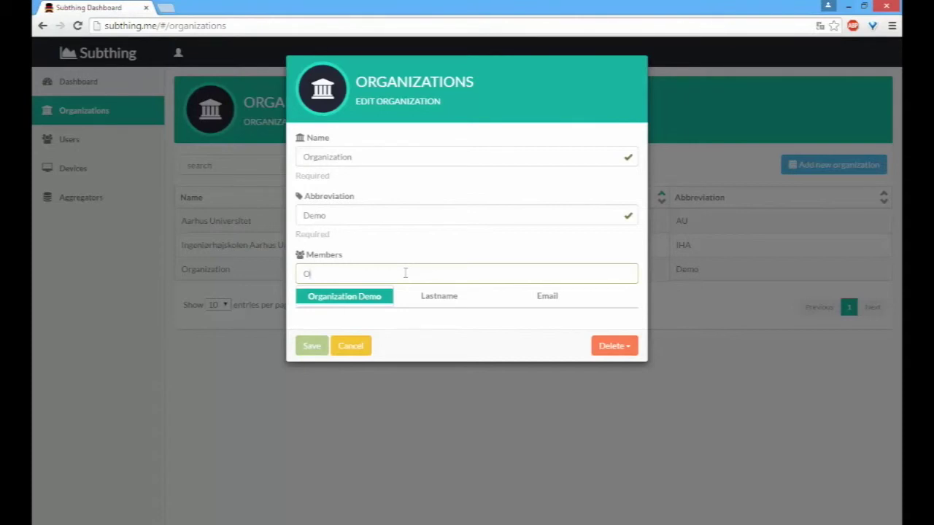
pyautogui.press('Return')
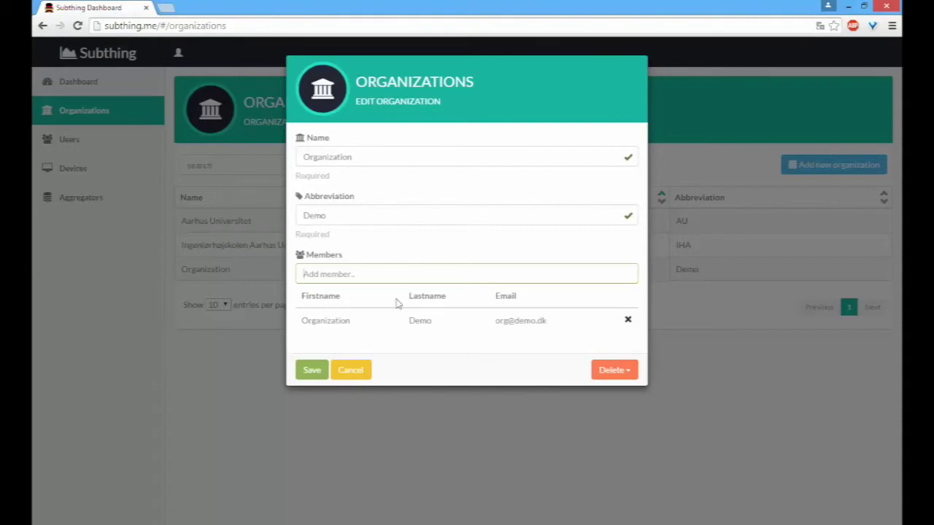
pyautogui.click(312, 372)
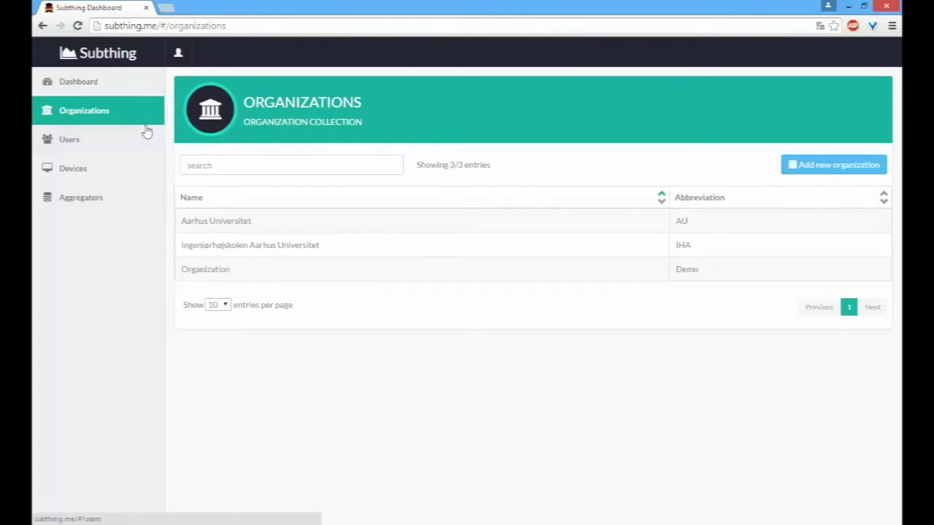
# Step: Log out and sign in with the demo organization account's e-mail and password
pyautogui.click(179, 54)
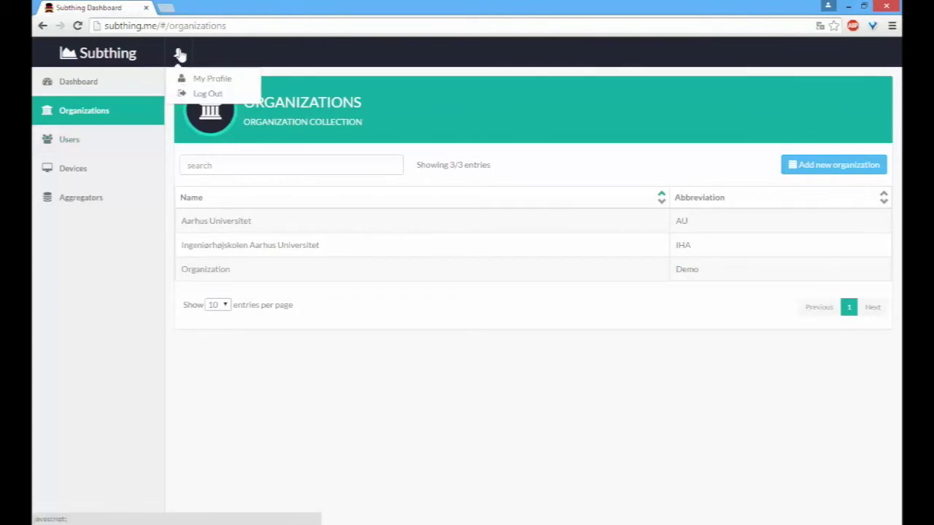
pyautogui.click(188, 99)
pyautogui.write('org@de')
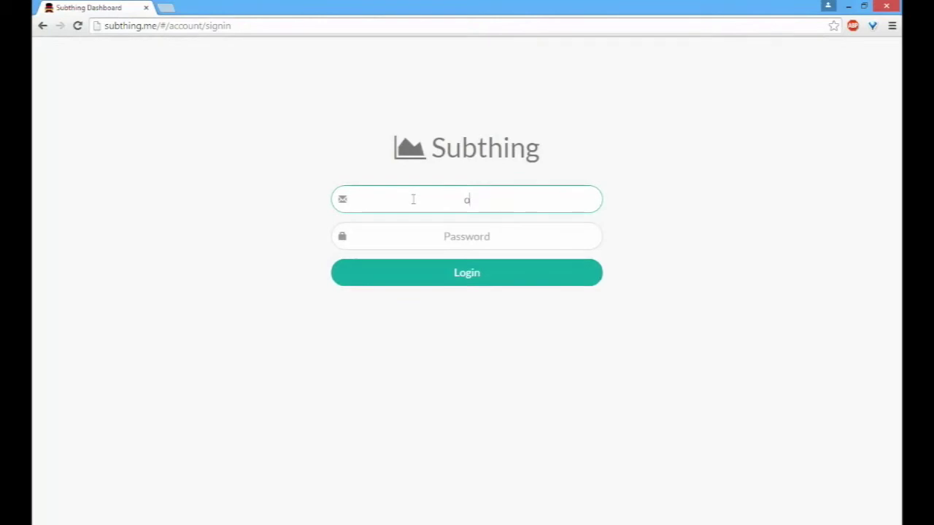
pyautogui.write('mo.dk')
pyautogui.press('Tab')
pyautogui.write('******')
pyautogui.press('Return')
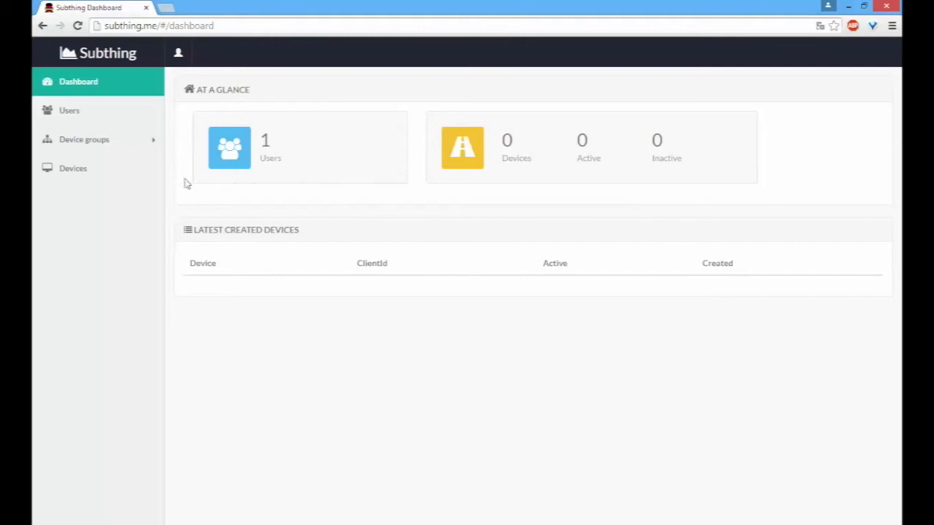
# Step: Create a device group named 'AU Weatherstations' from the Device Groups list
pyautogui.click(104, 146)
pyautogui.click(91, 170)
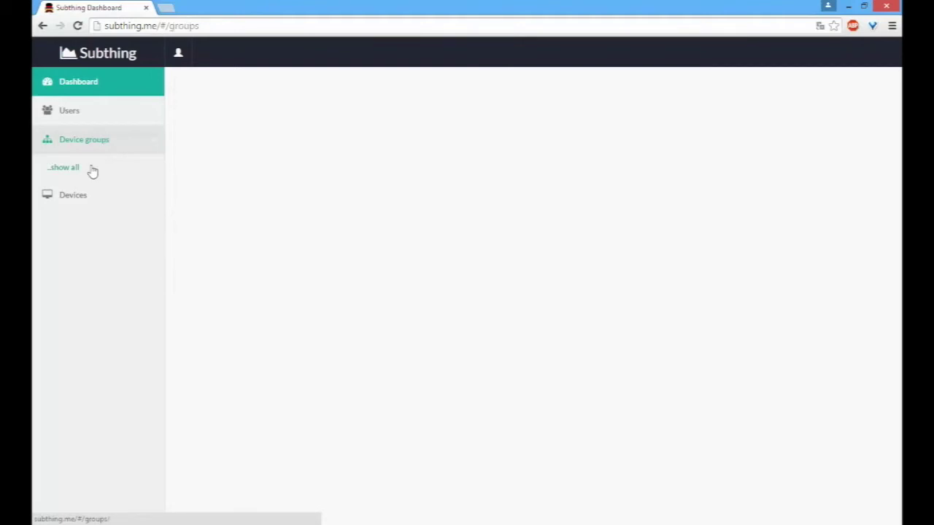
pyautogui.click(866, 168)
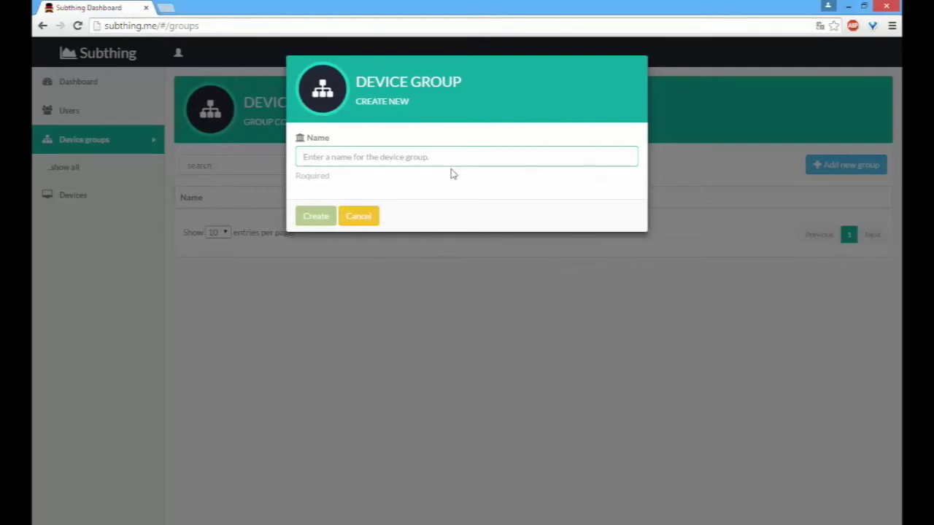
pyautogui.write('AU')
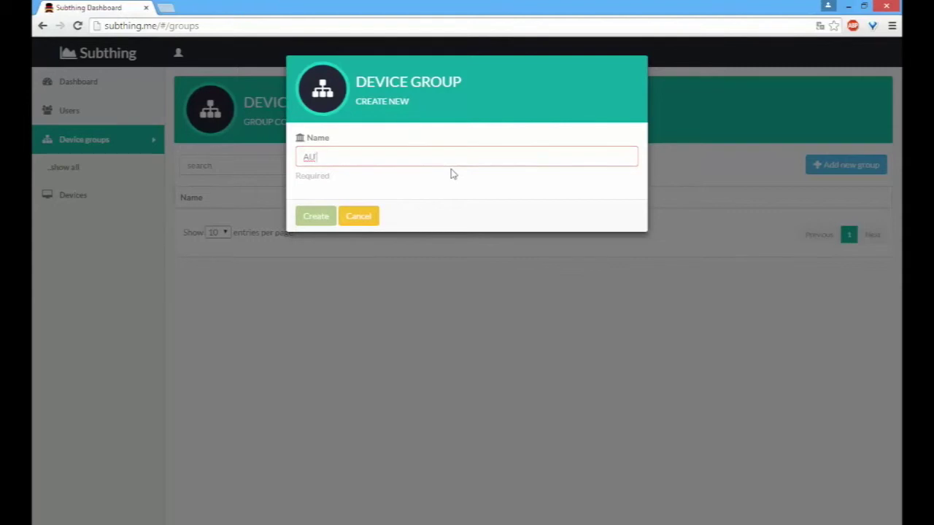
pyautogui.write(' Weatherstations')
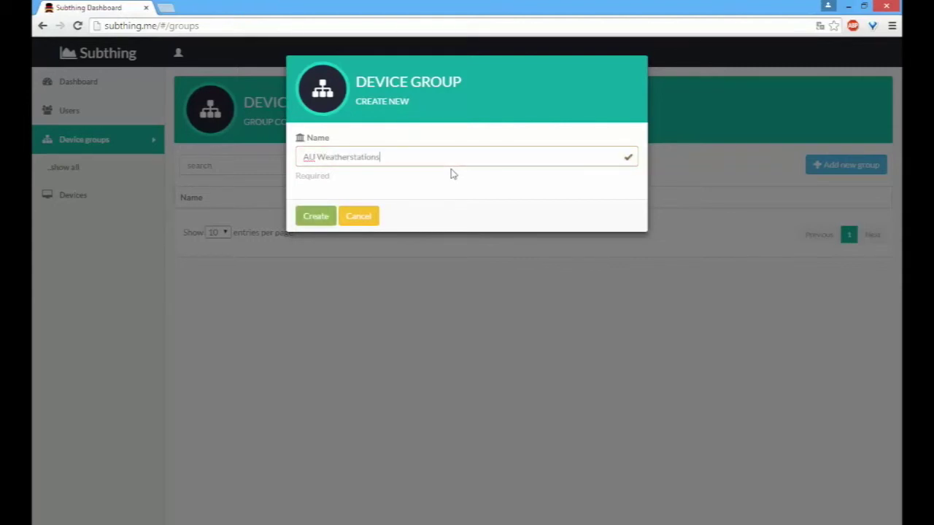
pyautogui.click(327, 223)
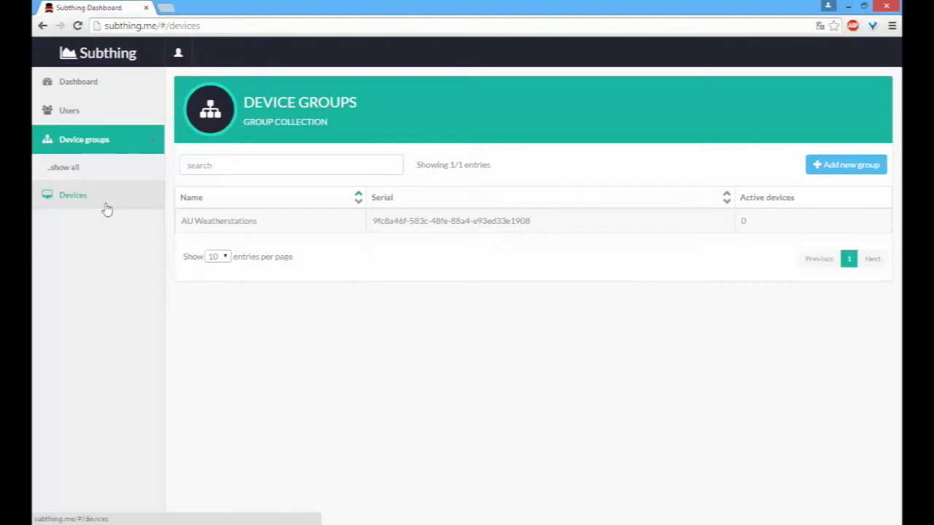
# Step: Create a new device named Netduino in the AU Weatherstations group
pyautogui.click(107, 210)
pyautogui.click(849, 172)
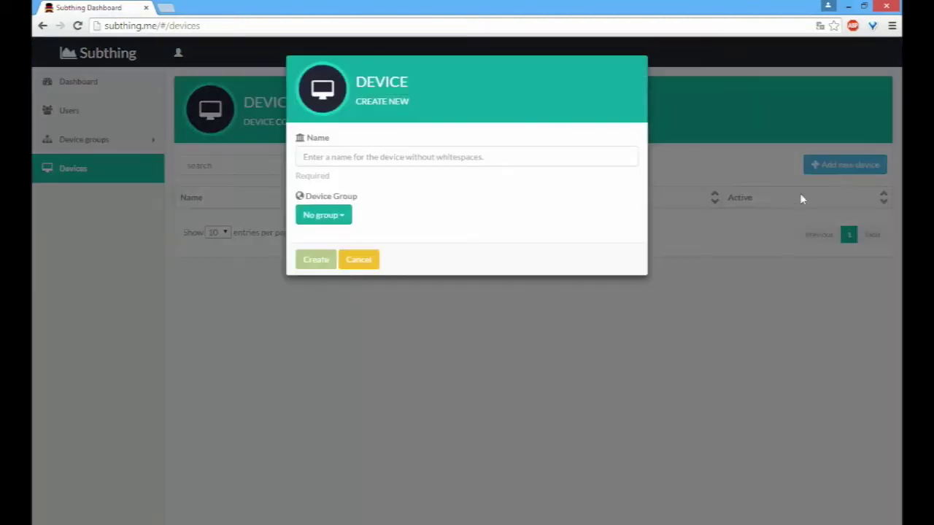
pyautogui.click(420, 157)
pyautogui.write('Netduino')
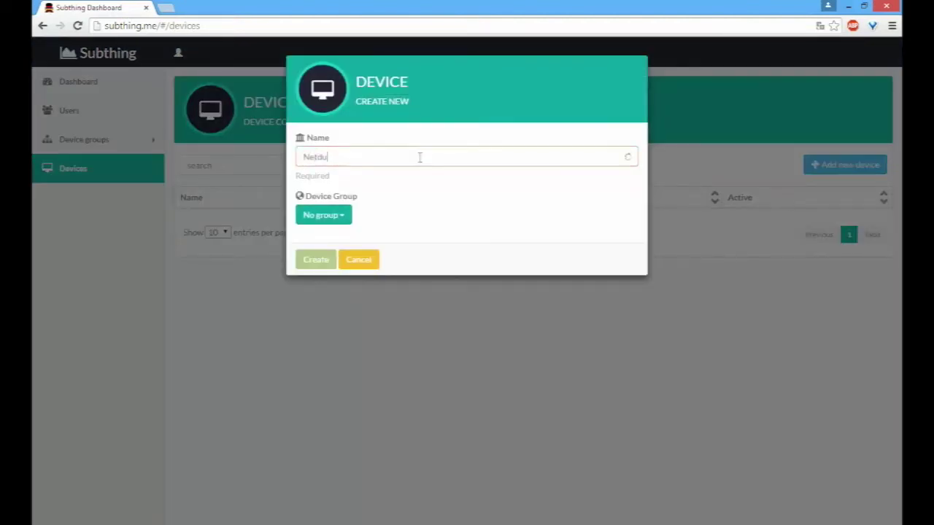
pyautogui.click(323, 215)
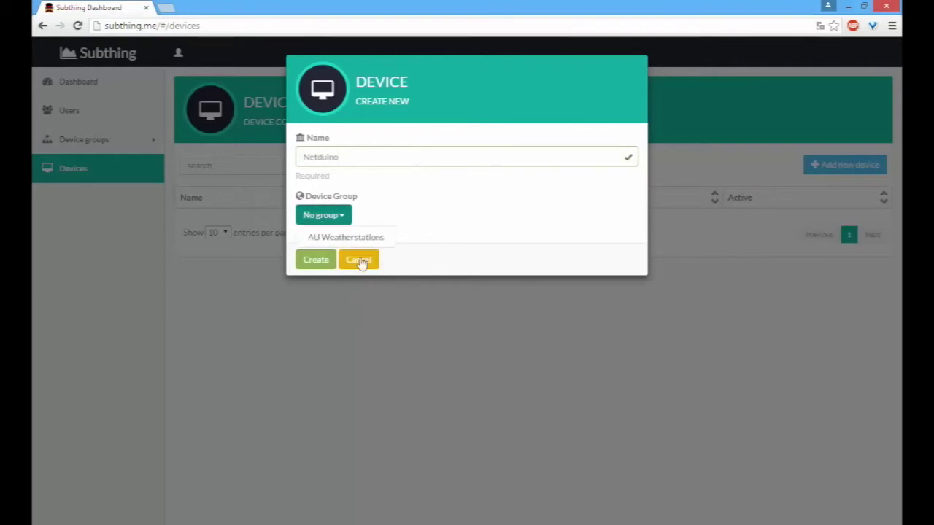
pyautogui.click(365, 238)
pyautogui.rightClick(325, 264)
pyautogui.click(319, 261)
pyautogui.click(319, 261)
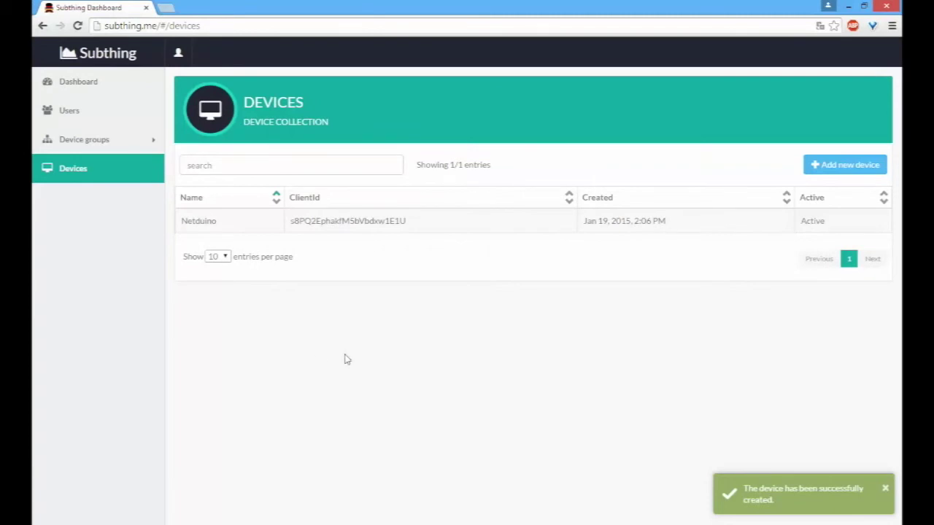
# Step: Open the Netduino device's view showing its client id, auth token and location map
pyautogui.click(296, 224)
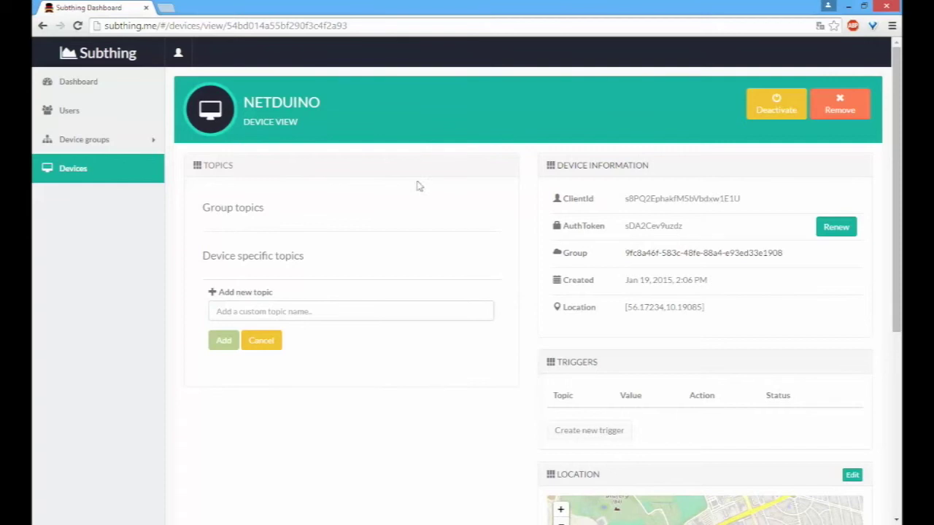
pyautogui.scroll(-4, 222, 403)
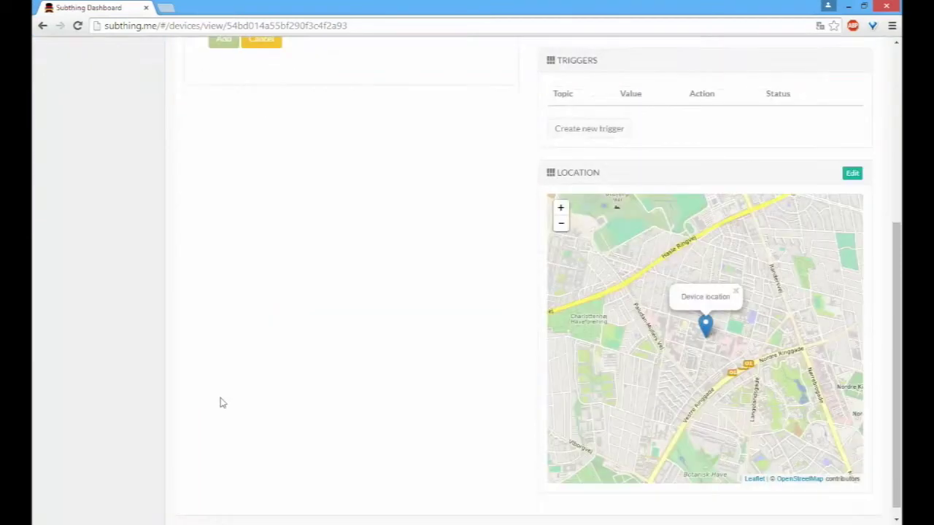
pyautogui.scroll(4, 223, 403)
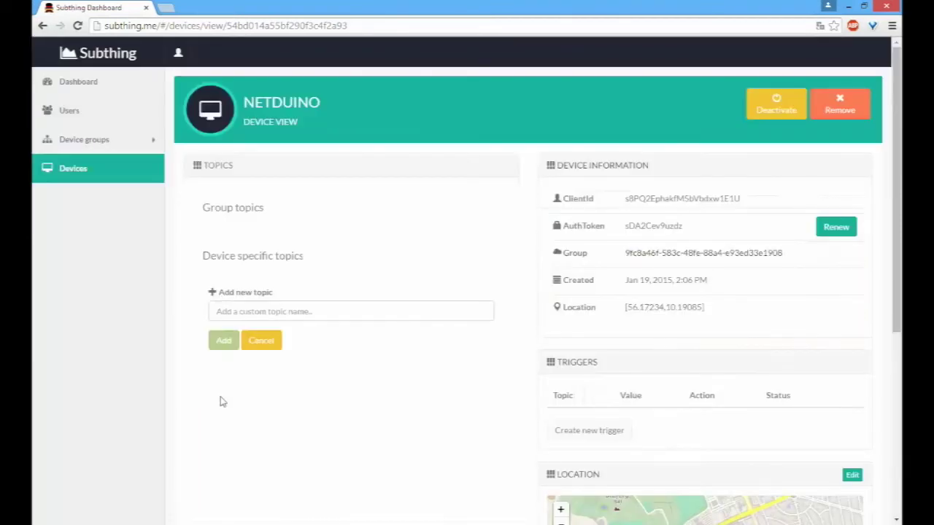
# Step: From the device's Group link, add a Temperature topic to AU Weatherstations
pyautogui.click(709, 253)
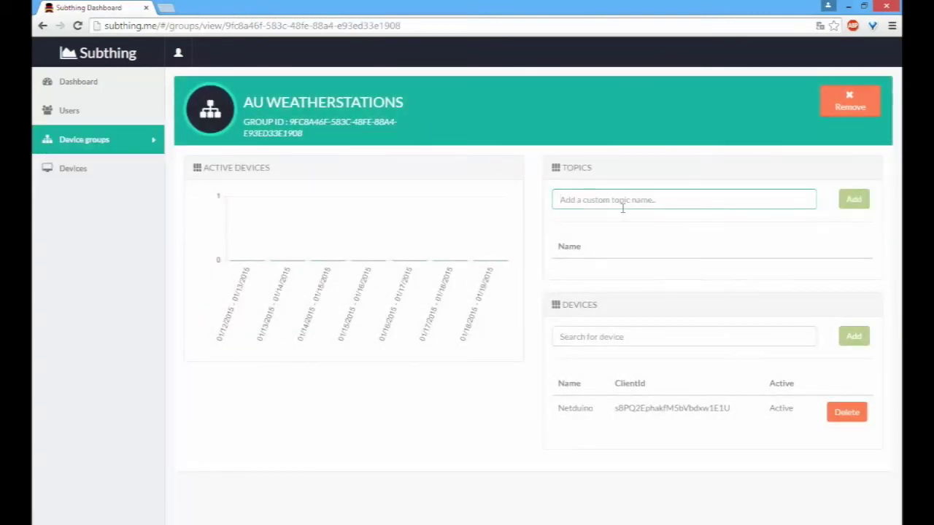
pyautogui.write('Temperature')
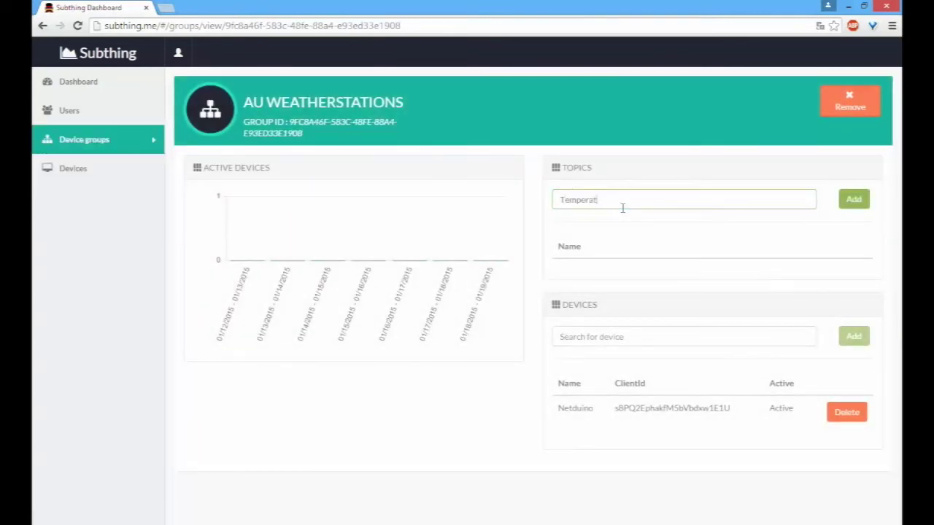
pyautogui.click(866, 207)
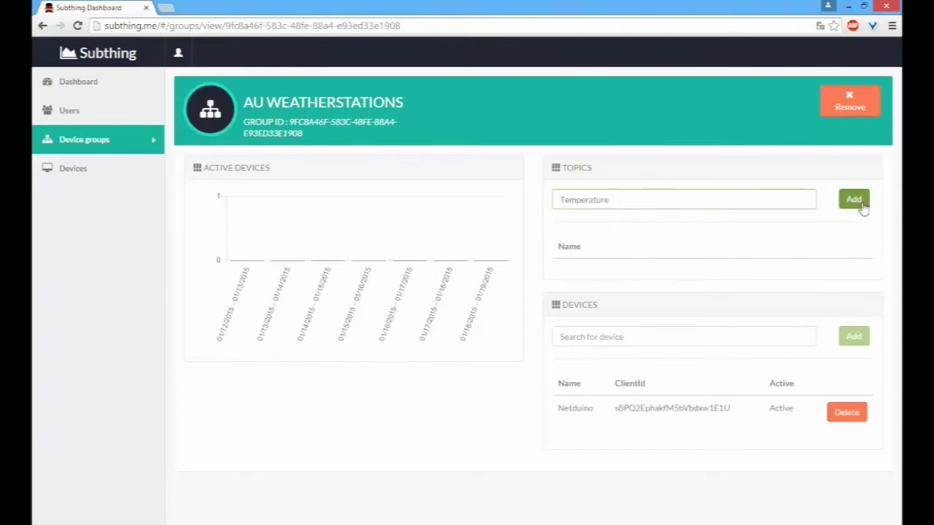
pyautogui.scroll(-1, 715, 242)
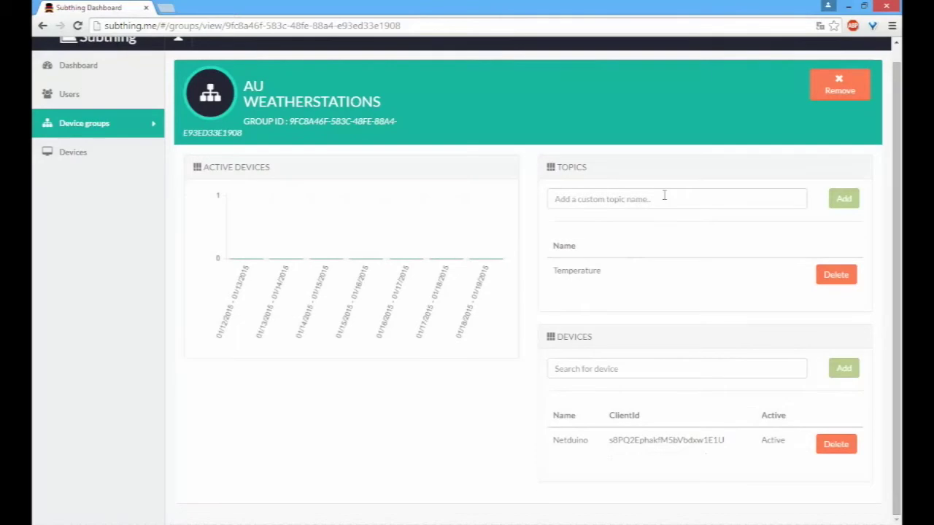
# Step: Open Netduino from the group's device list and expand, then collapse, its empty TEMPERATURE topic
pyautogui.click(586, 452)
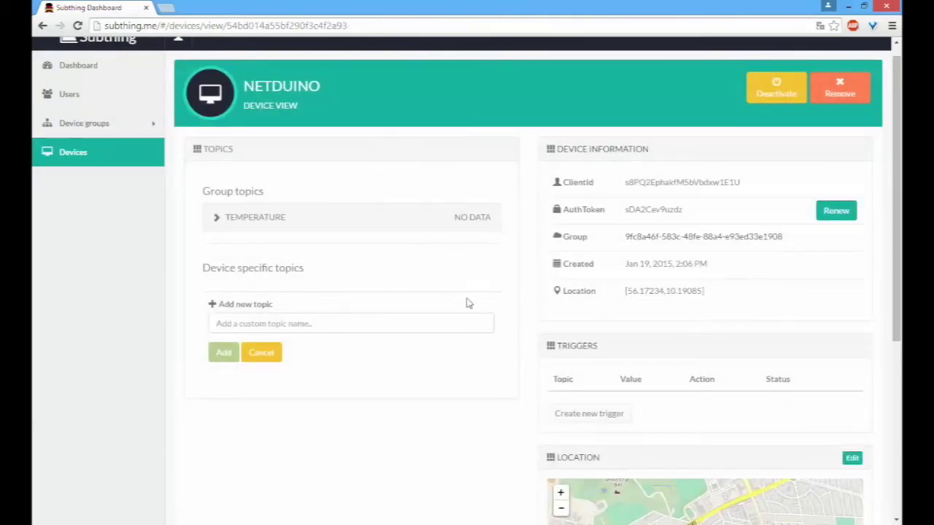
pyautogui.click(289, 235)
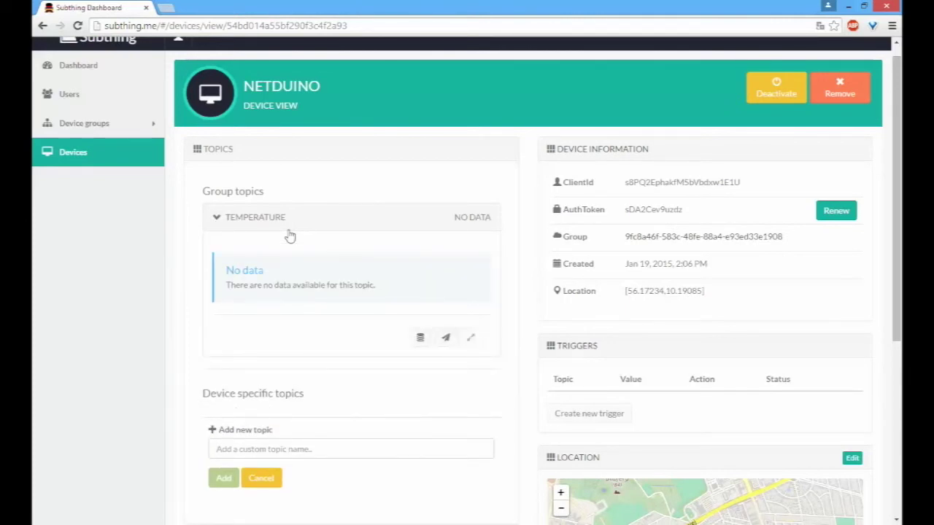
pyautogui.click(347, 219)
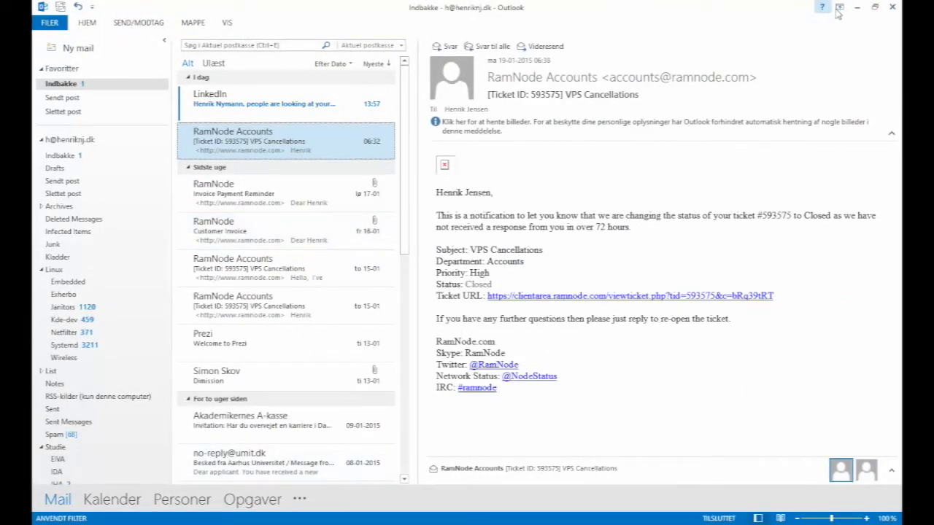
# Step: Back in Visual Studio, review the MqttClient connection line in the TemperatureApp code
pyautogui.click(856, 7)
pyautogui.click(503, 227)
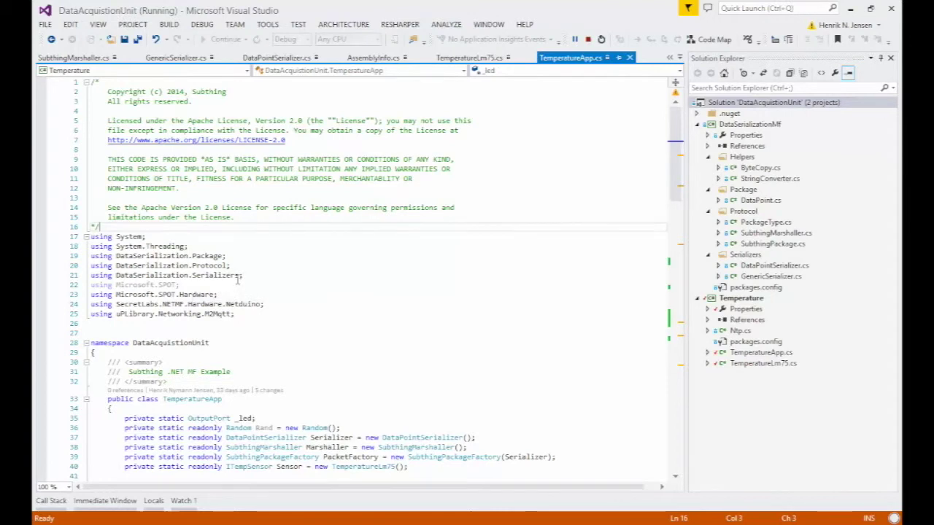
pyautogui.scroll(-1, 238, 279)
pyautogui.scroll(-3, 238, 280)
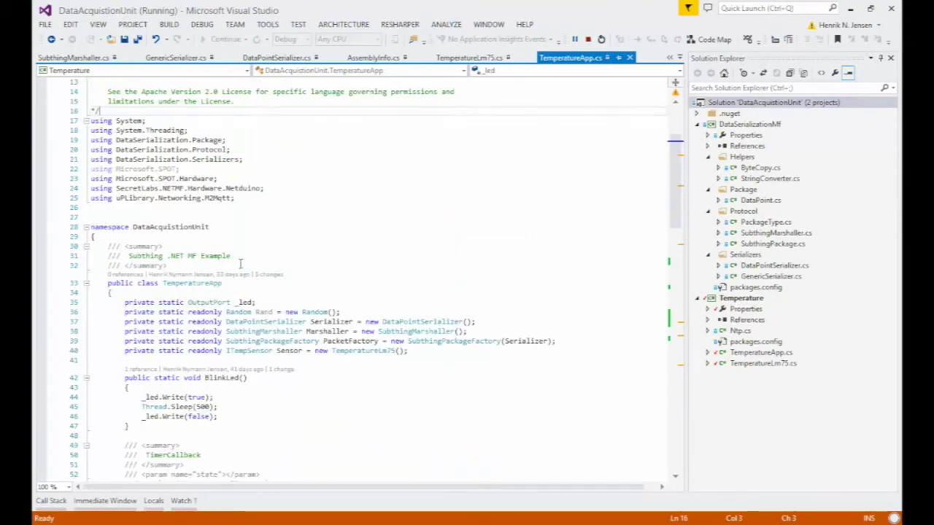
pyautogui.scroll(-4, 241, 266)
pyautogui.scroll(-6, 241, 264)
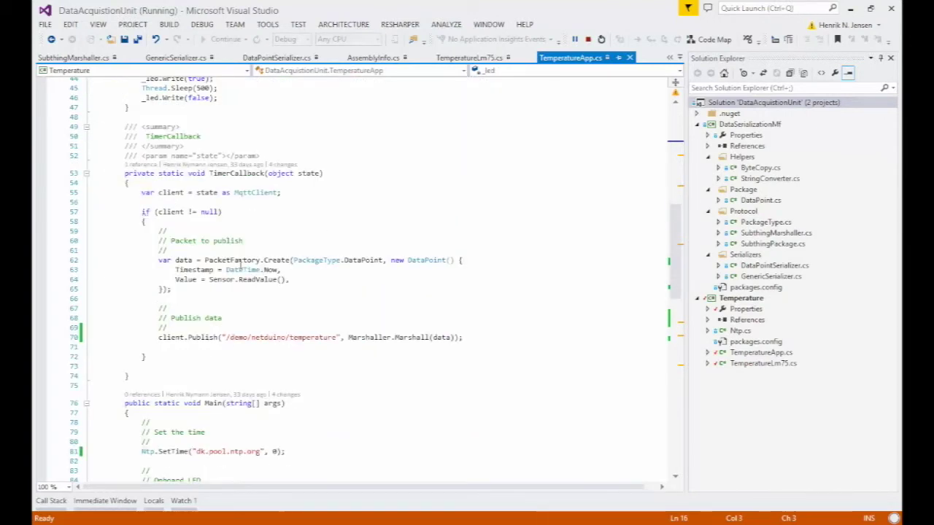
pyautogui.scroll(-9, 240, 264)
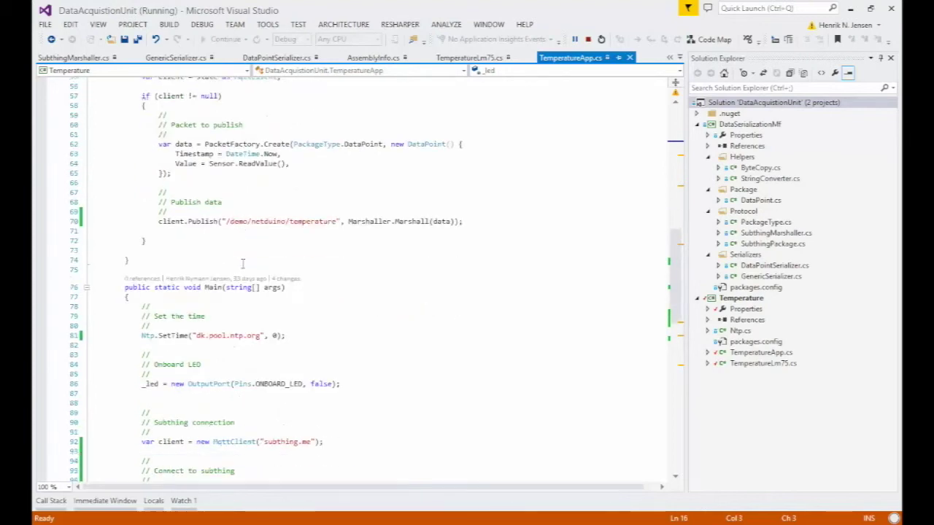
pyautogui.moveTo(322, 297); pyautogui.dragTo(51, 297)
pyautogui.scroll(-3, 55, 296)
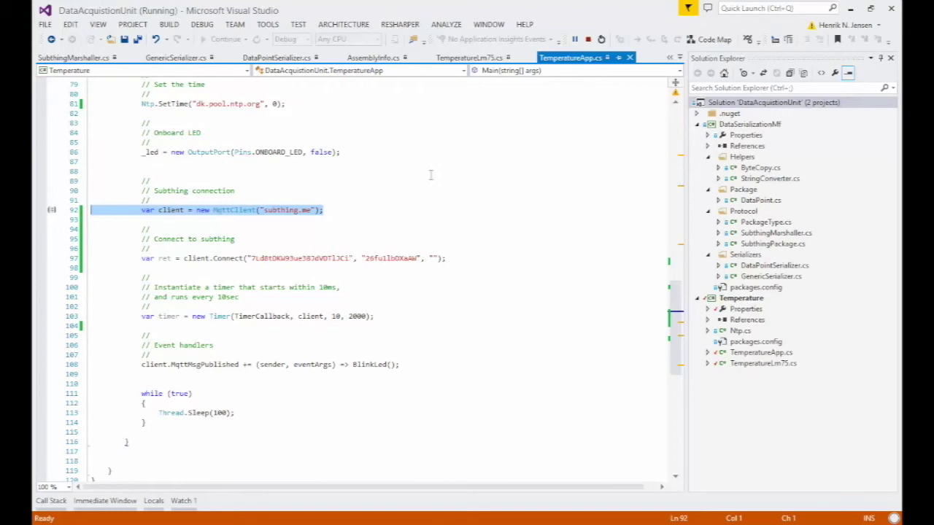
pyautogui.click(492, 265)
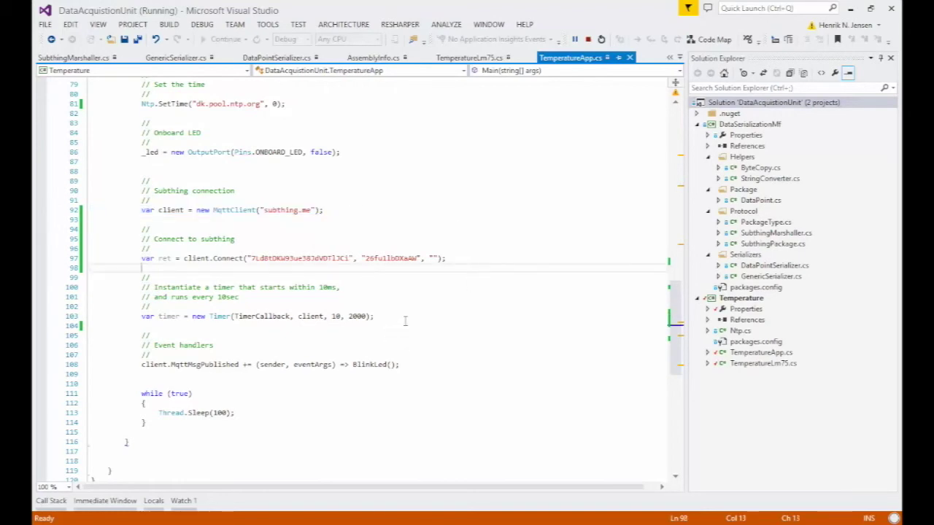
# Step: Review the Value = Sensor.ReadValue() line in TimerCallback
pyautogui.scroll(9, 405, 327)
pyautogui.scroll(4, 407, 328)
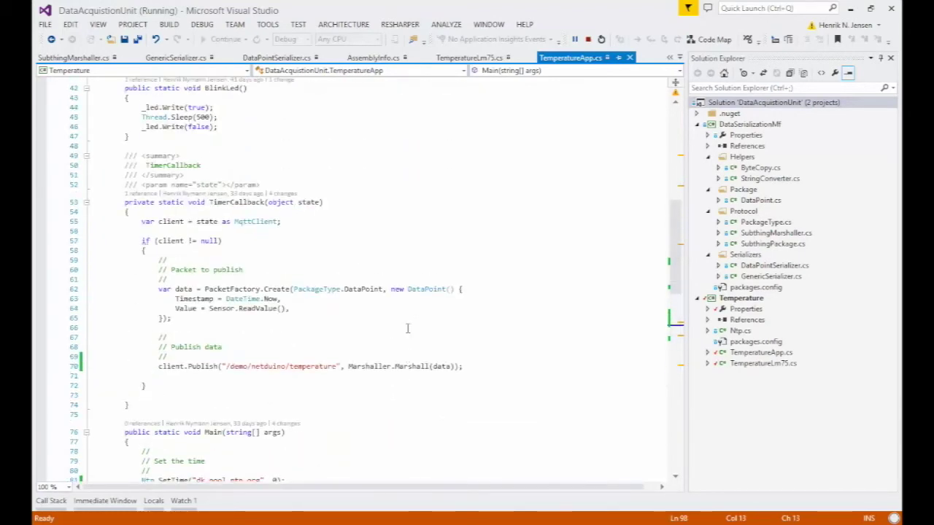
pyautogui.moveTo(290, 309); pyautogui.dragTo(175, 309)
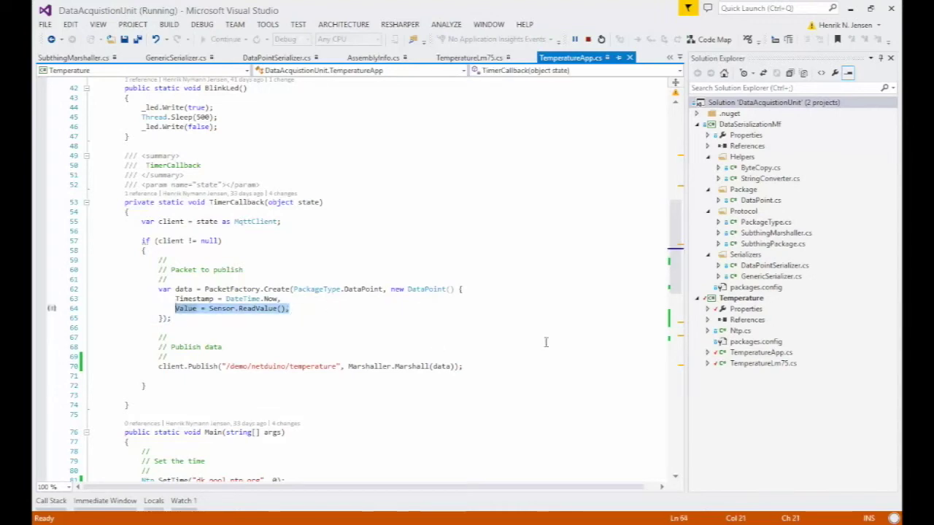
pyautogui.click(511, 375)
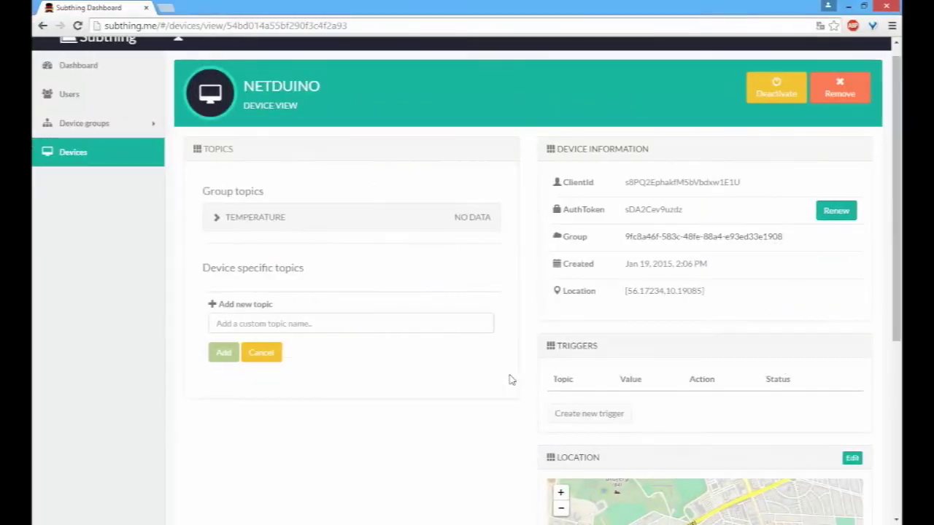
# Step: Compare the Subthing device's ClientId with the client id argument in the Connect() call
pyautogui.doubleClick(666, 191)
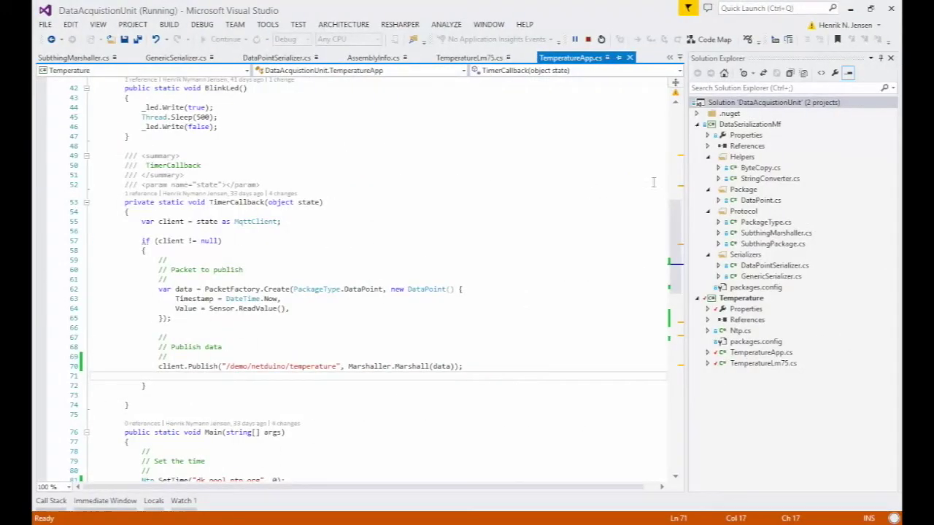
pyautogui.click(411, 235)
pyautogui.scroll(-8, 431, 327)
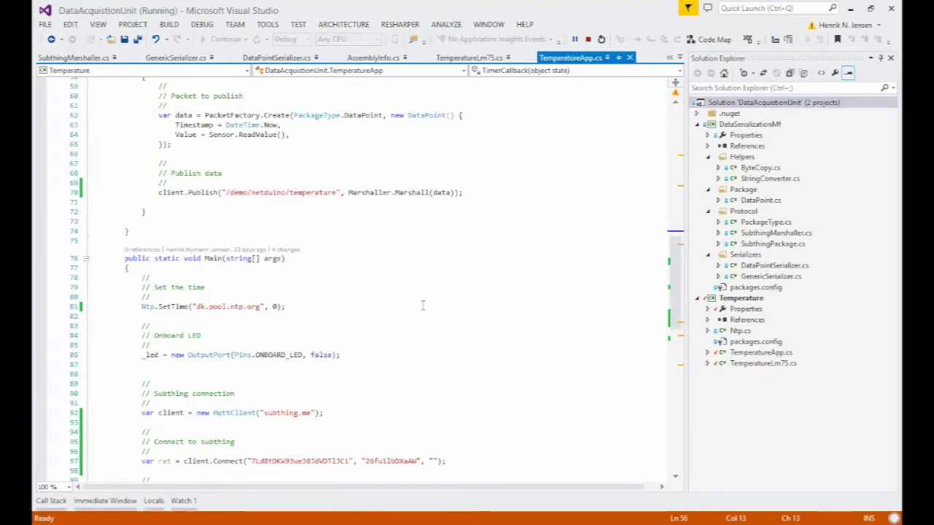
pyautogui.scroll(-2, 401, 234)
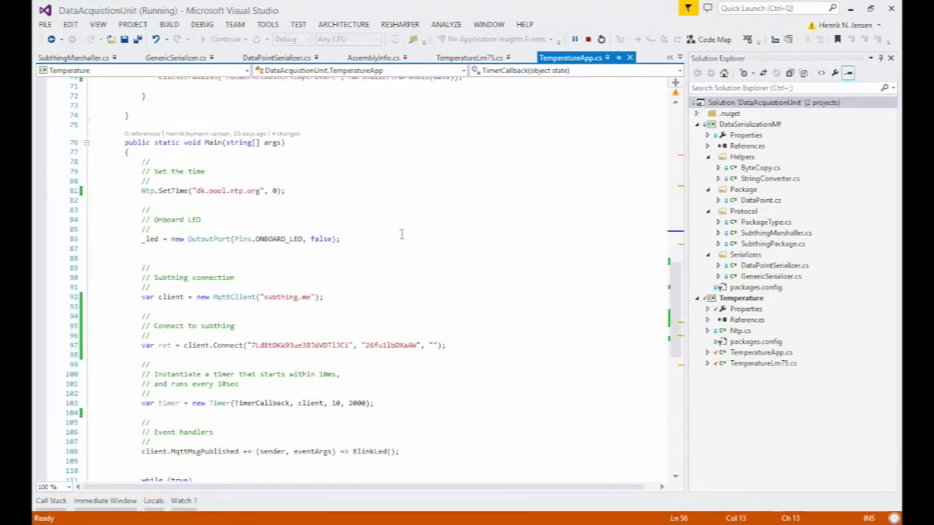
pyautogui.doubleClick(310, 345)
pyautogui.hotkey('ctrl', 'Right')
pyautogui.hotkey('ctrl', 'Right')
pyautogui.hotkey('ctrl', 'Right')
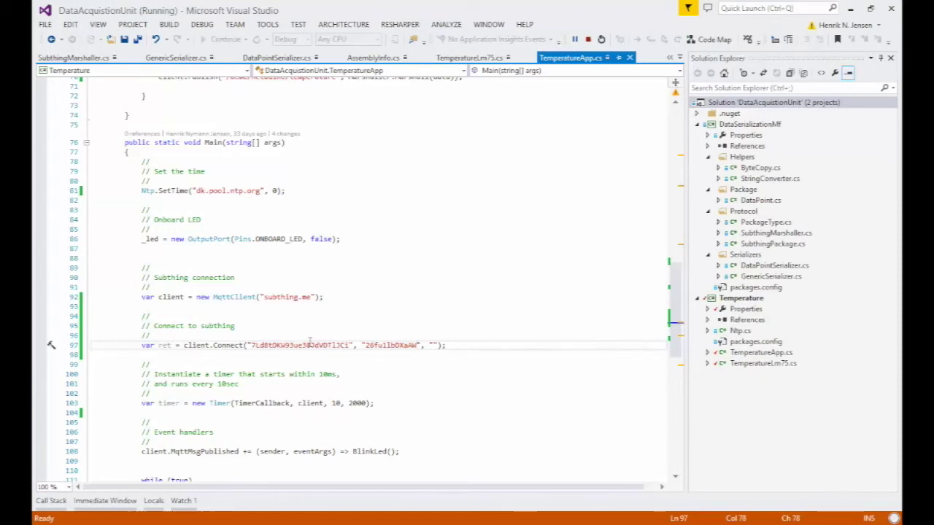
# Step: Check the AuthToken and empty third argument against Connect(), then expand the TEMPERATURE topic
pyautogui.hotkey('alt', 'Tab')
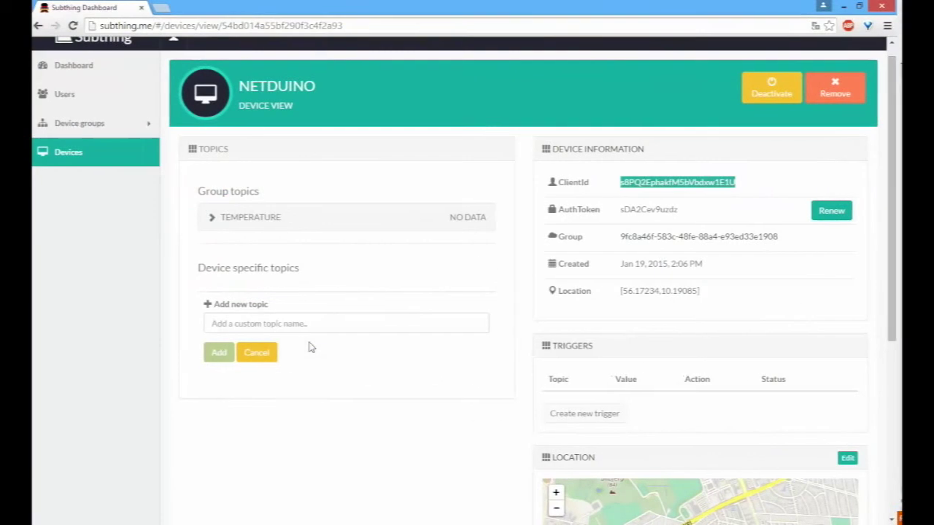
pyautogui.doubleClick(658, 209)
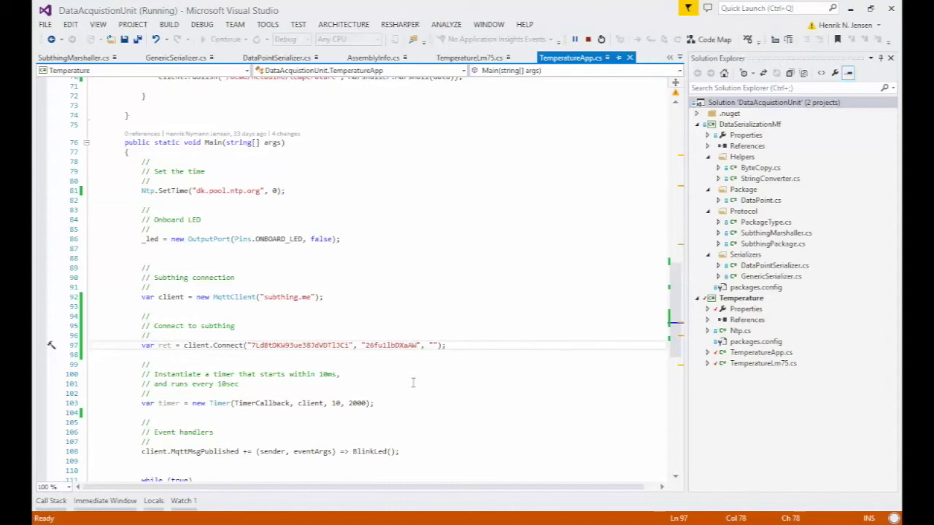
pyautogui.press('Right')
pyautogui.press('Right')
pyautogui.press('Right')
pyautogui.press('Right')
pyautogui.press('Left')
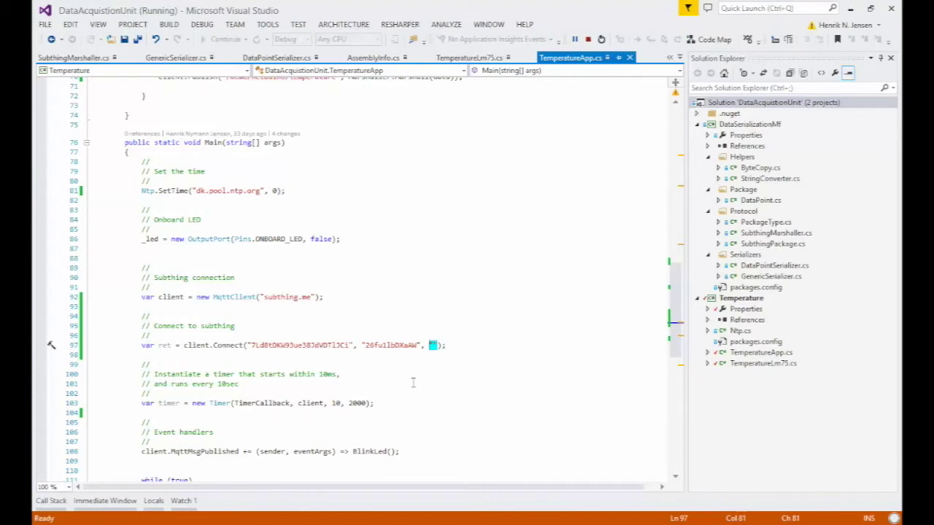
pyautogui.click(413, 382)
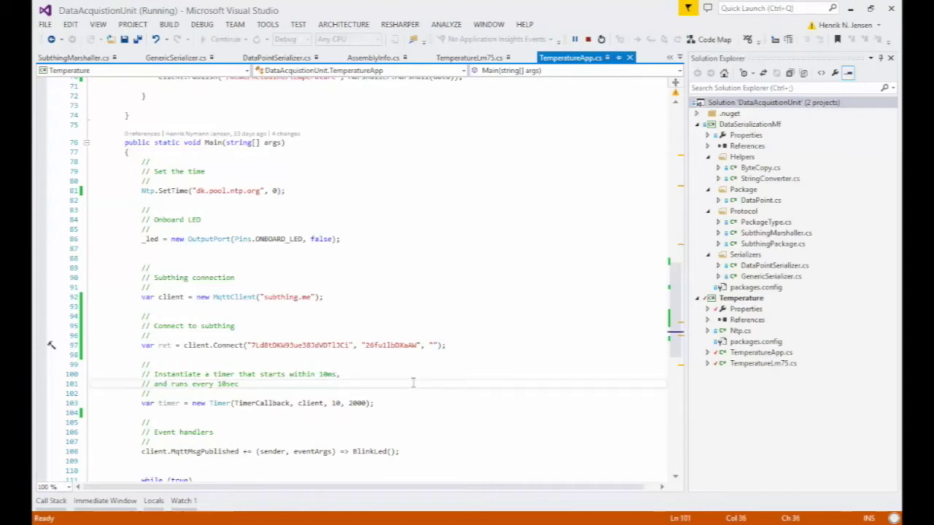
pyautogui.scroll(1, 415, 376)
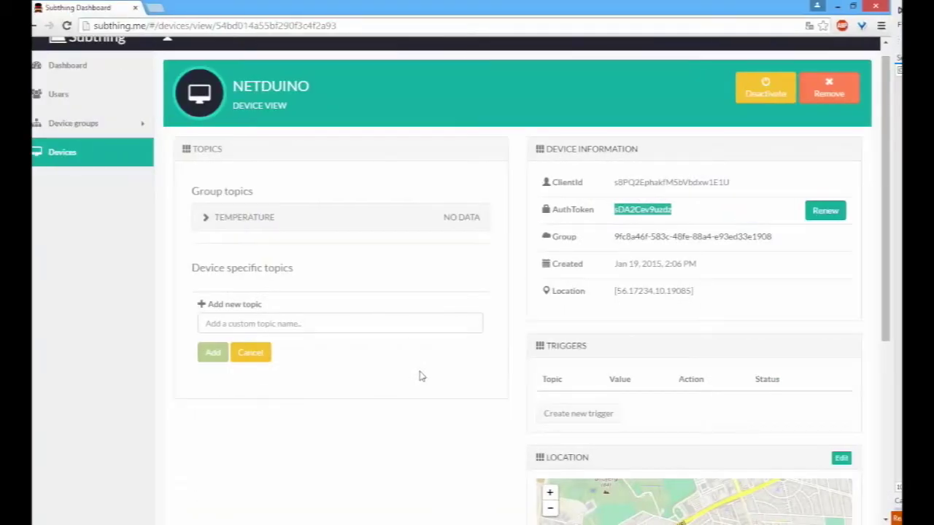
pyautogui.click(364, 216)
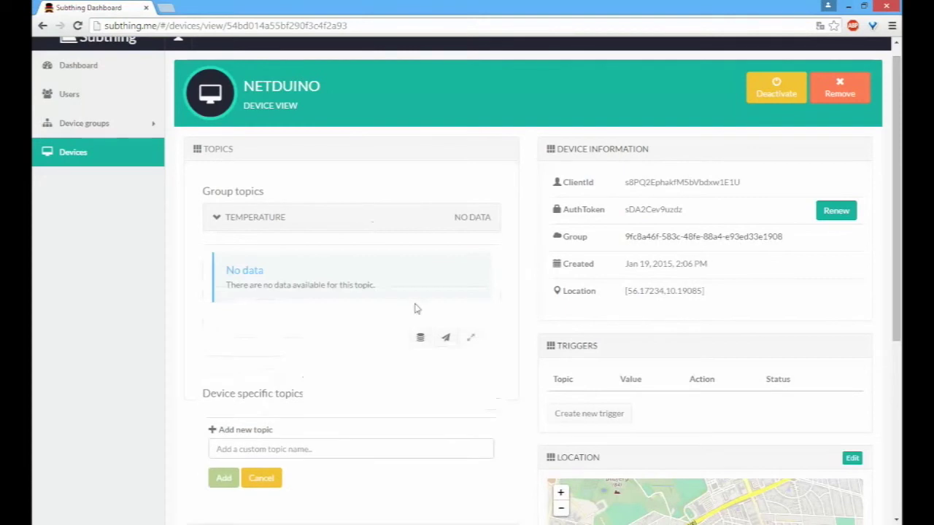
# Step: Review the temperature topic's 'How to publish' instructions, highlighting the client.Publish example line and topic path
pyautogui.click(446, 337)
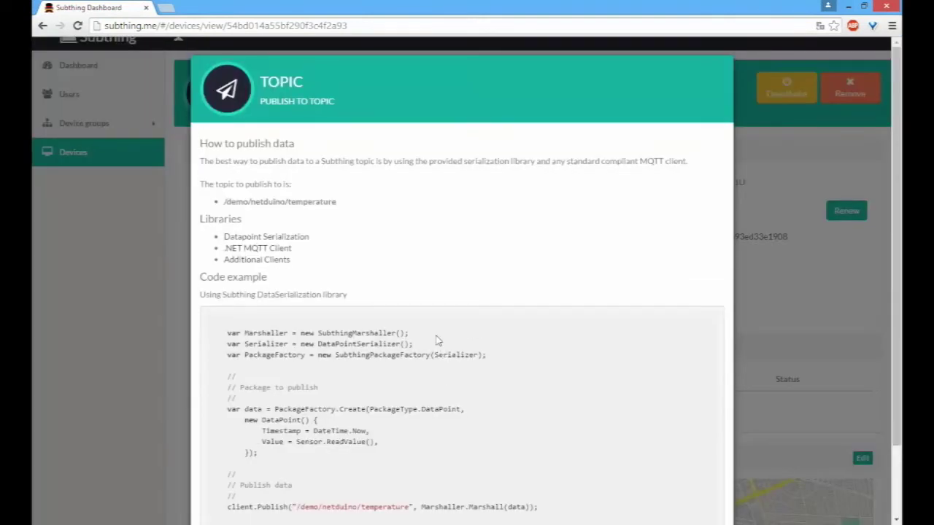
pyautogui.scroll(-2, 438, 337)
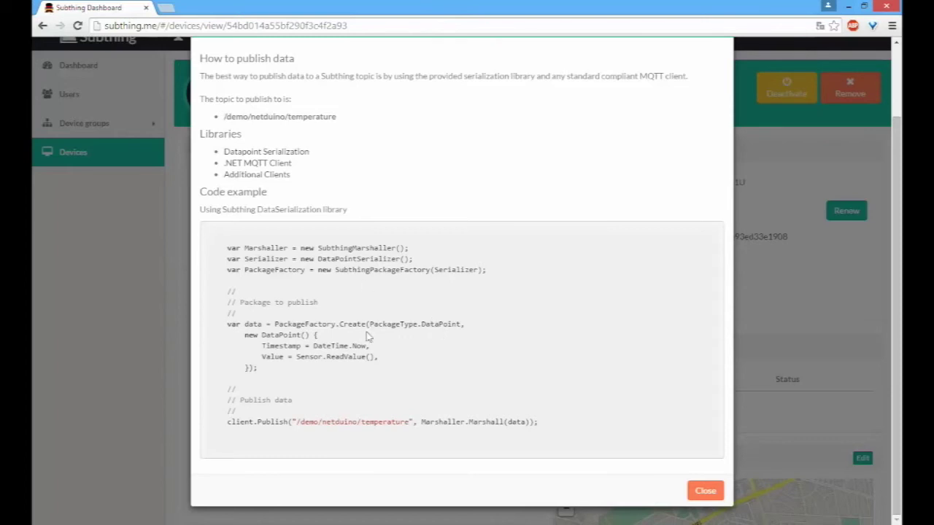
pyautogui.scroll(2, 389, 396)
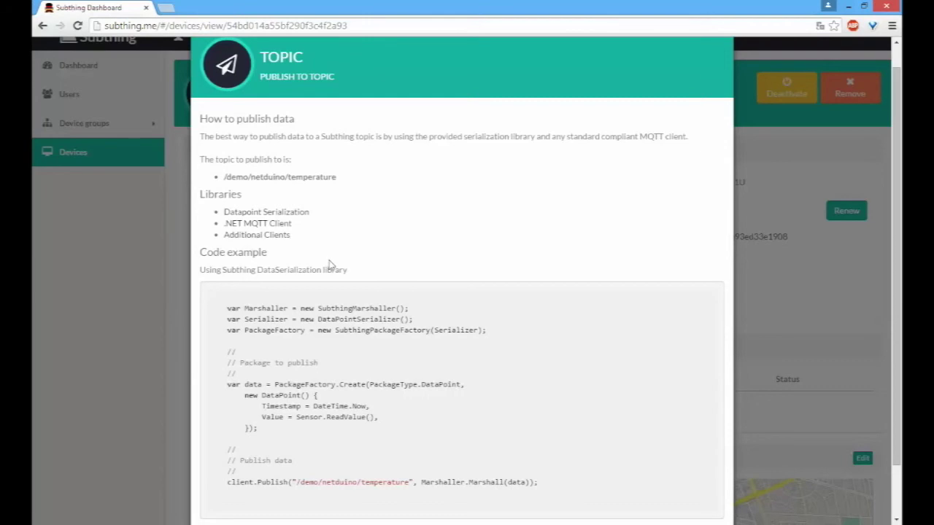
pyautogui.scroll(-2, 328, 256)
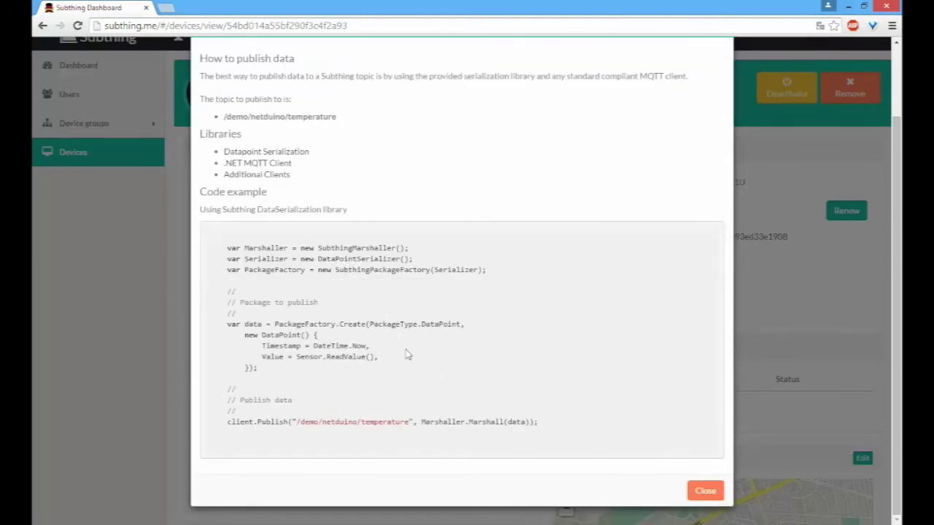
pyautogui.moveTo(295, 421); pyautogui.dragTo(411, 421)
pyautogui.click(396, 413)
pyautogui.moveTo(552, 423); pyautogui.dragTo(371, 423)
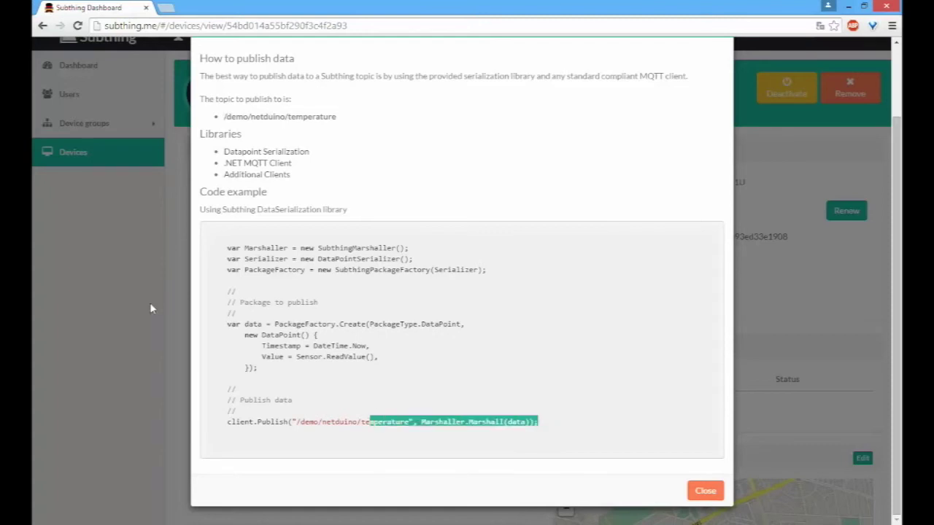
pyautogui.moveTo(541, 405); pyautogui.dragTo(303, 437)
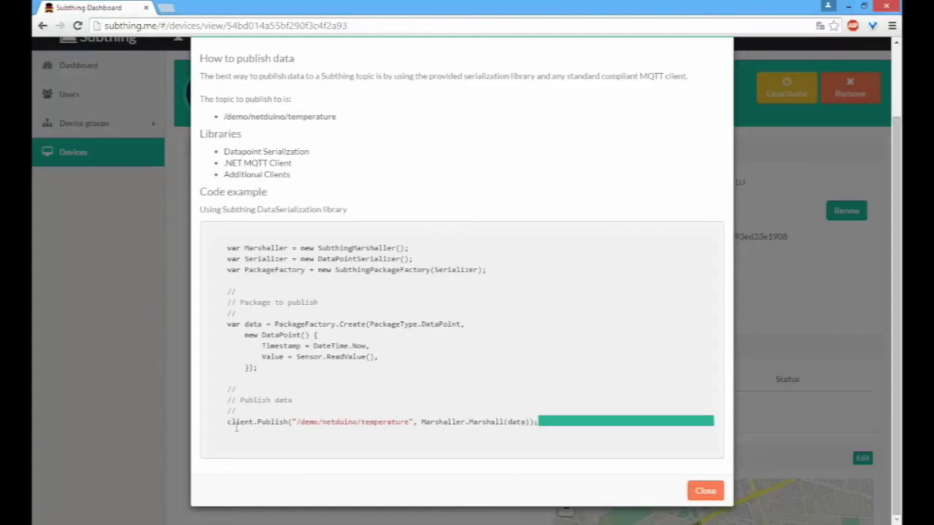
pyautogui.moveTo(236, 428); pyautogui.dragTo(229, 425)
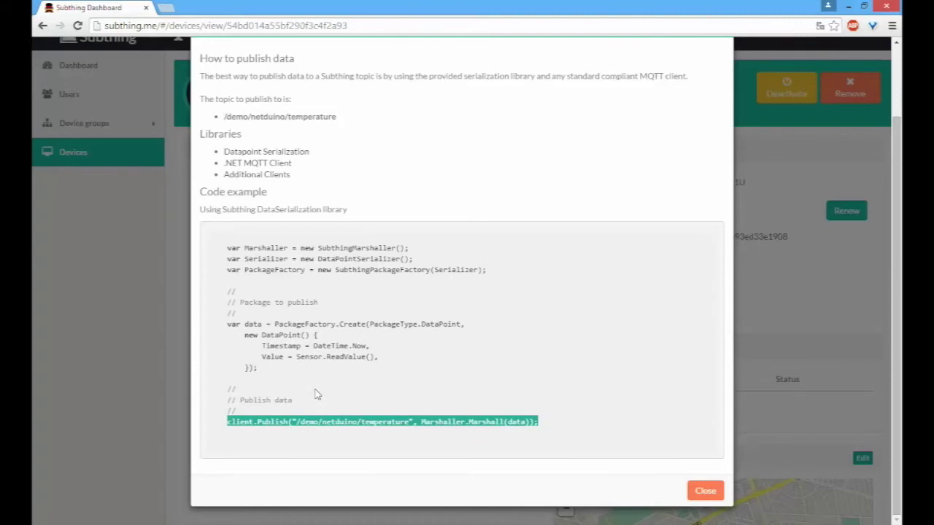
pyautogui.click(318, 435)
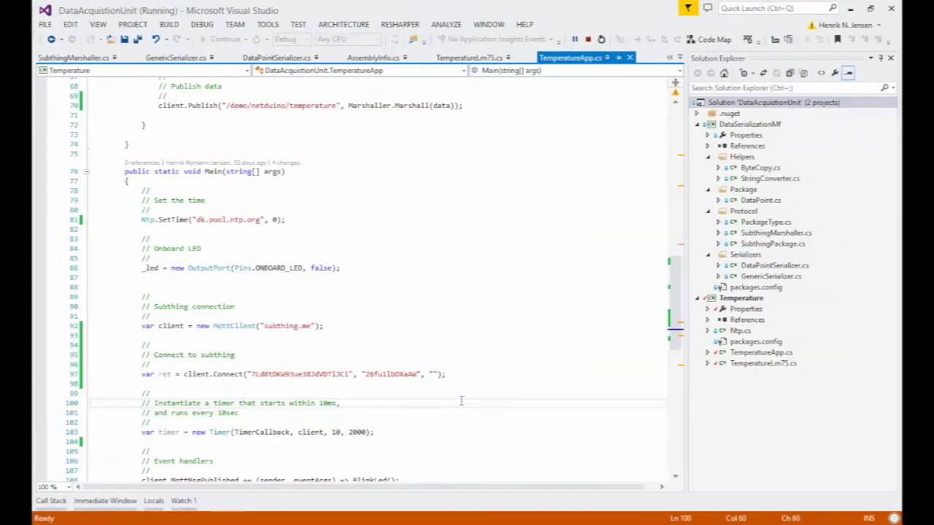
# Step: Stop the debug session and save the TemperatureApp code with Ctrl+S
pyautogui.scroll(9, 398, 347)
pyautogui.moveTo(467, 308); pyautogui.dragTo(167, 310)
pyautogui.hotkey('ctrl', '-')
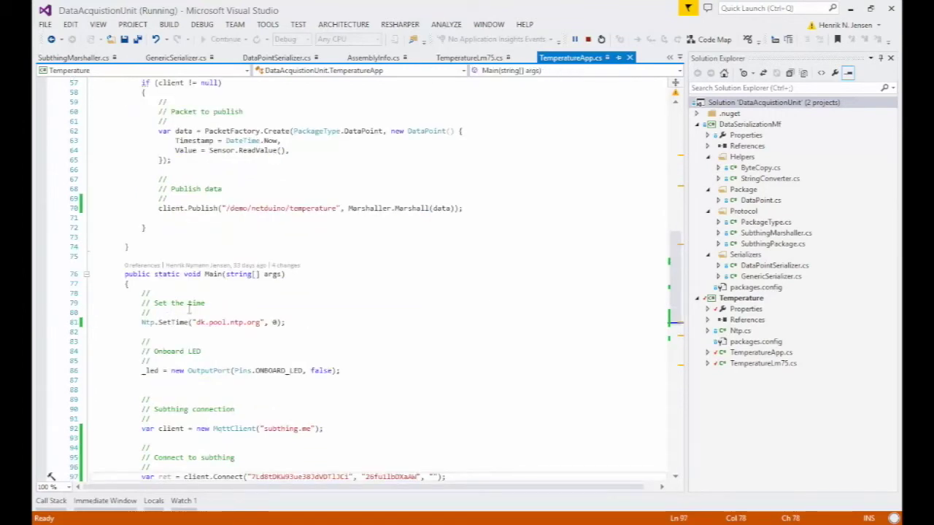
pyautogui.click(588, 38)
pyautogui.moveTo(479, 209); pyautogui.dragTo(175, 211)
pyautogui.click(175, 212)
pyautogui.click(390, 231)
pyautogui.hotkey('ctrl', 's')
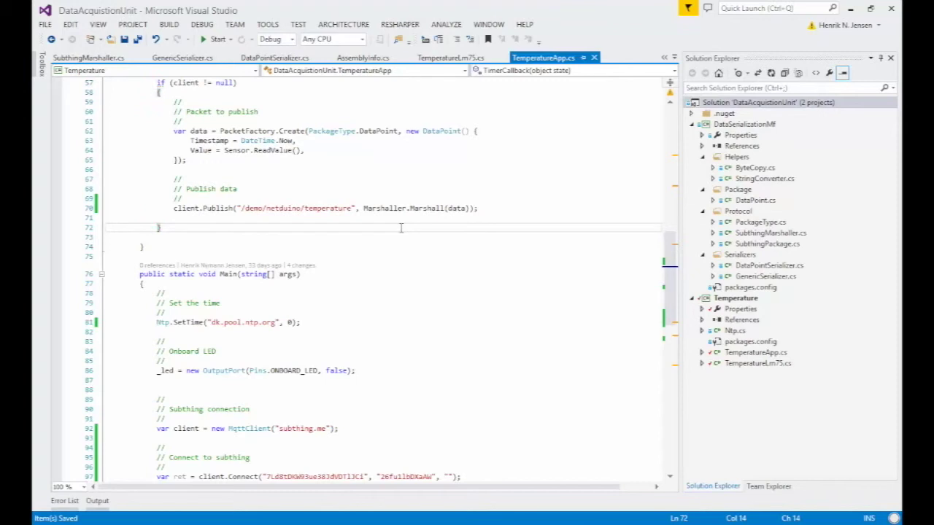
# Step: Build the solution and set a breakpoint on line 81's Ntp.SetTime call
pyautogui.rightClick(772, 104)
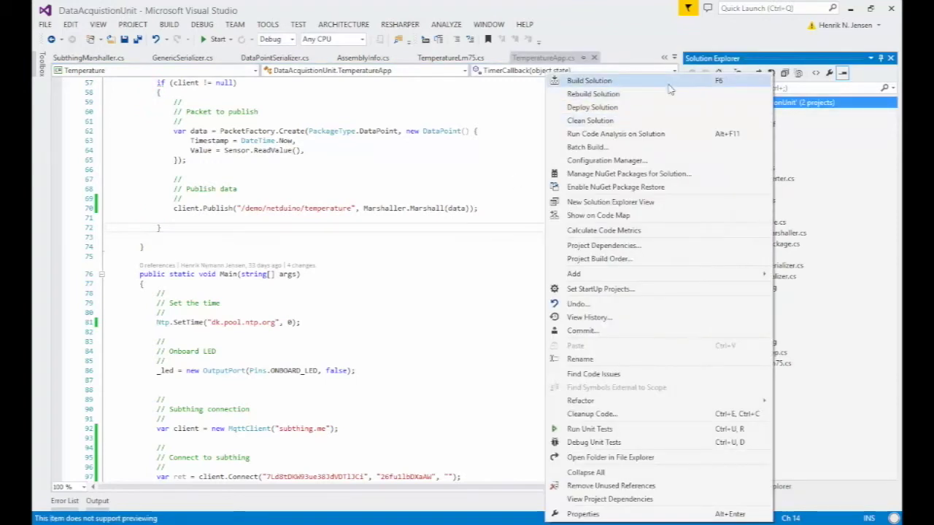
pyautogui.click(667, 81)
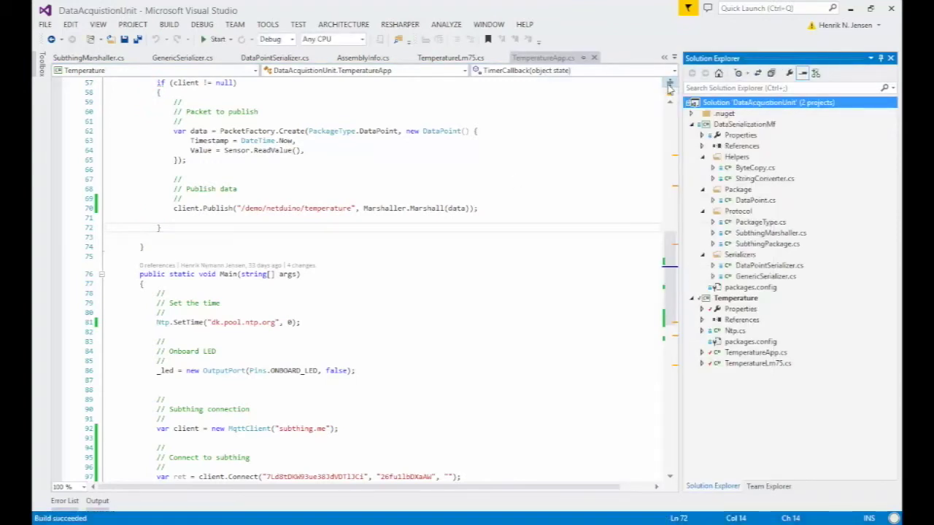
pyautogui.click(203, 24)
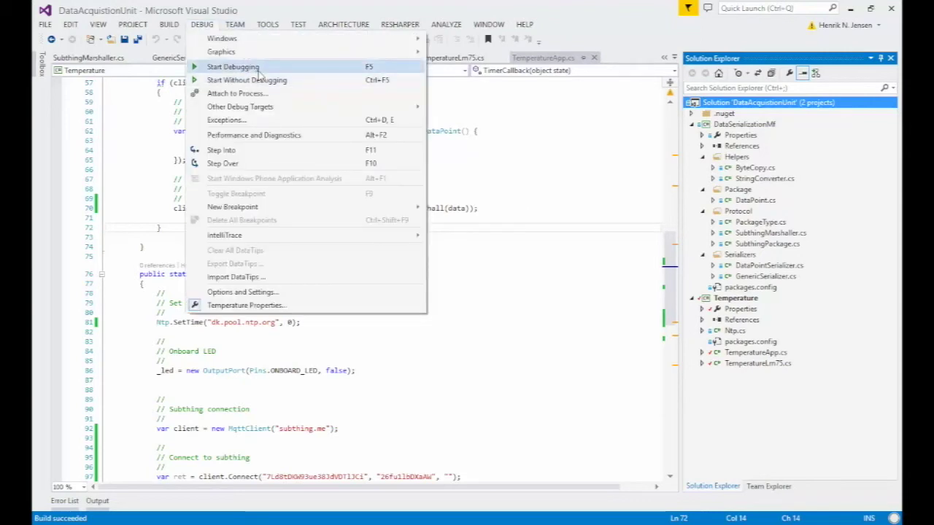
pyautogui.click(65, 323)
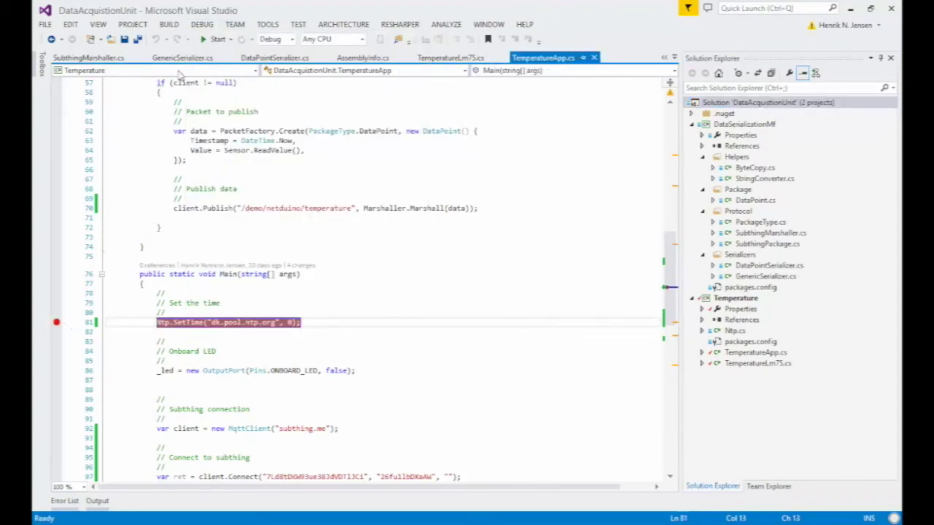
pyautogui.click(203, 24)
# Step: Add a breakpoint on the line 70 Publish call, resume with F5, and return to Subthing
pyautogui.click(245, 67)
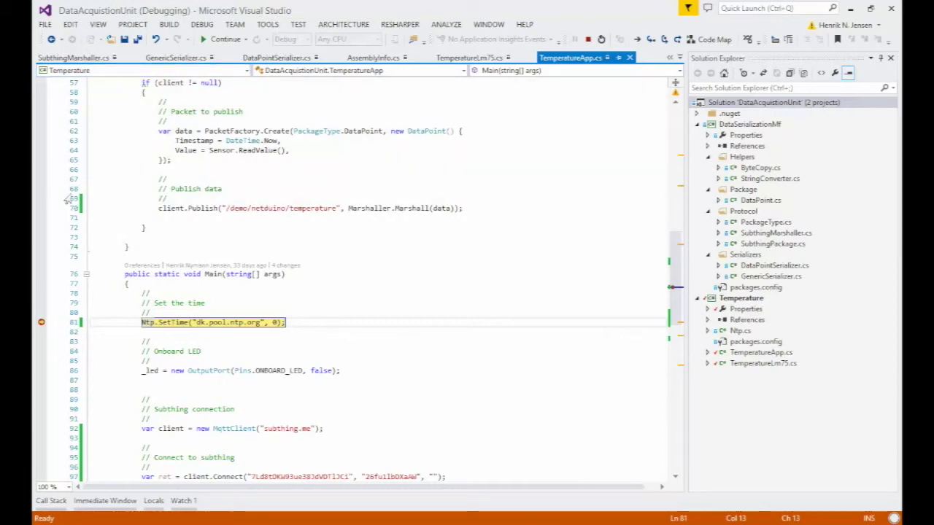
pyautogui.click(41, 208)
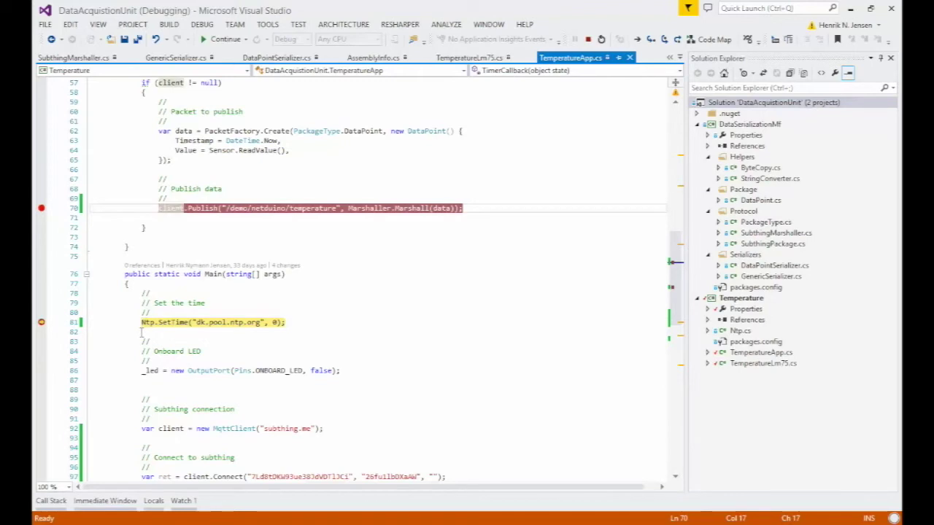
pyautogui.click(41, 322)
pyautogui.press('F5')
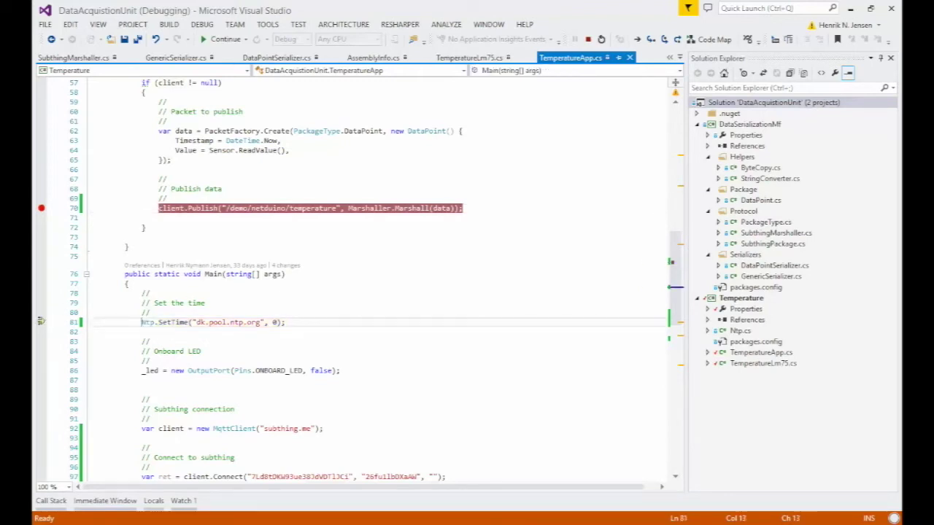
pyautogui.hotkey('alt', 'Tab')
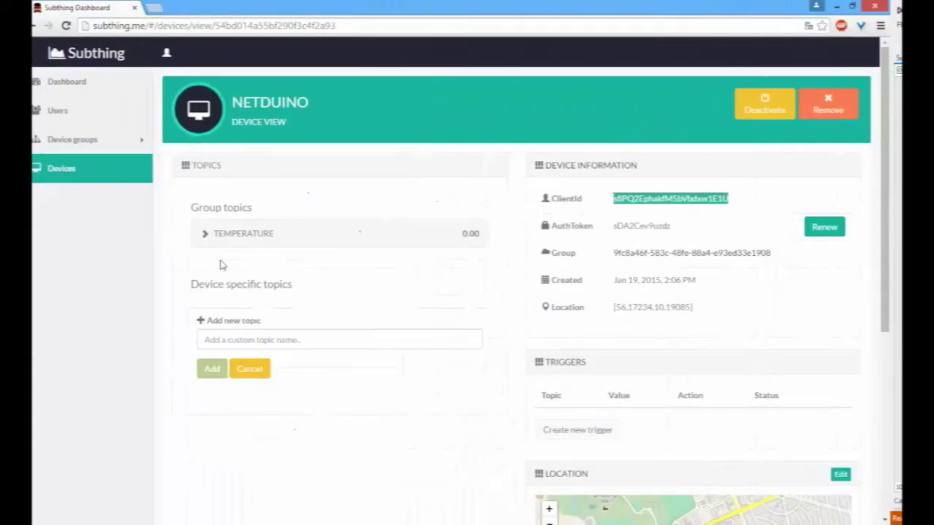
# Step: Expand the TEMPERATURE topic to view its live chart of readings between about 24.5 and 28.6
pyautogui.click(294, 236)
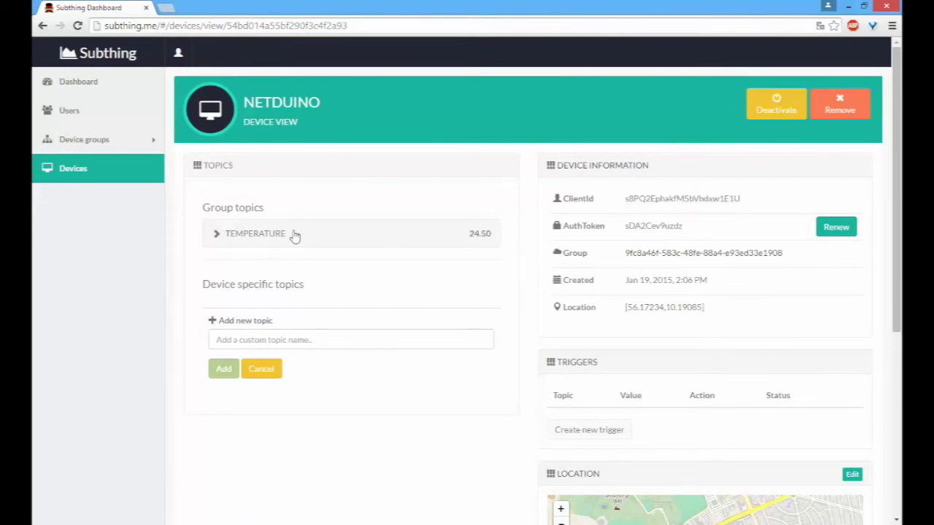
pyautogui.click(294, 235)
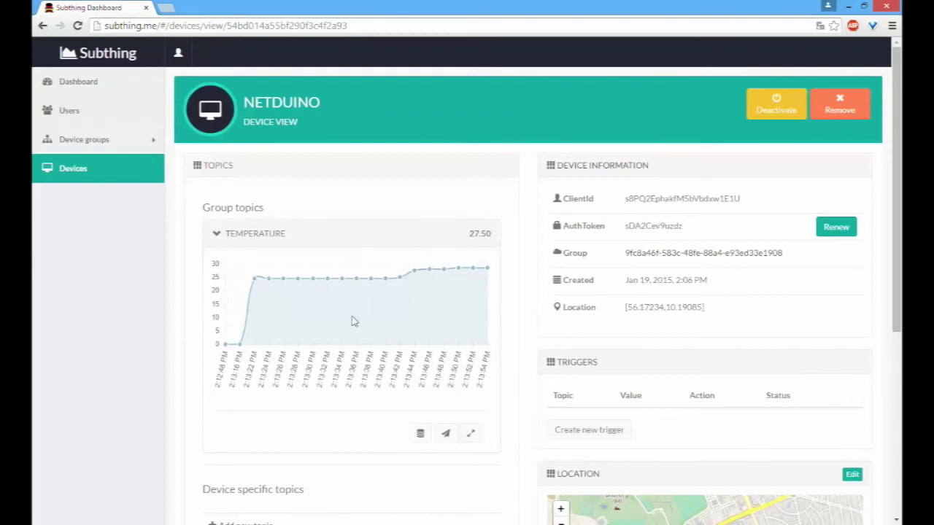
pyautogui.scroll(-2, 353, 322)
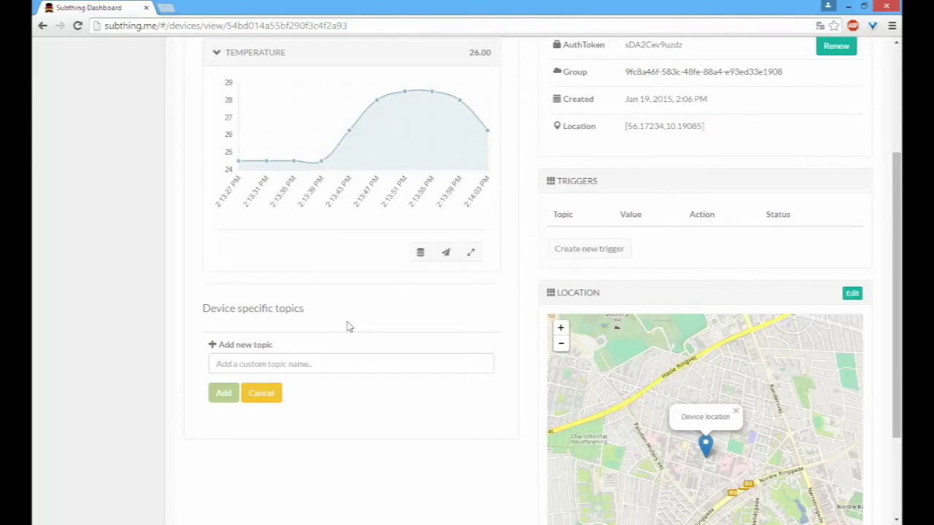
pyautogui.scroll(2, 340, 334)
pyautogui.scroll(-2, 358, 317)
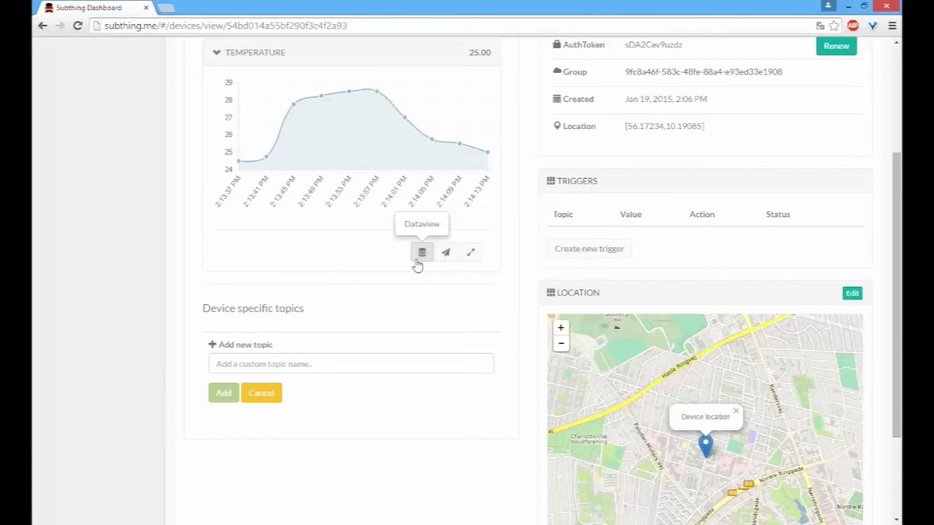
pyautogui.scroll(3, 433, 269)
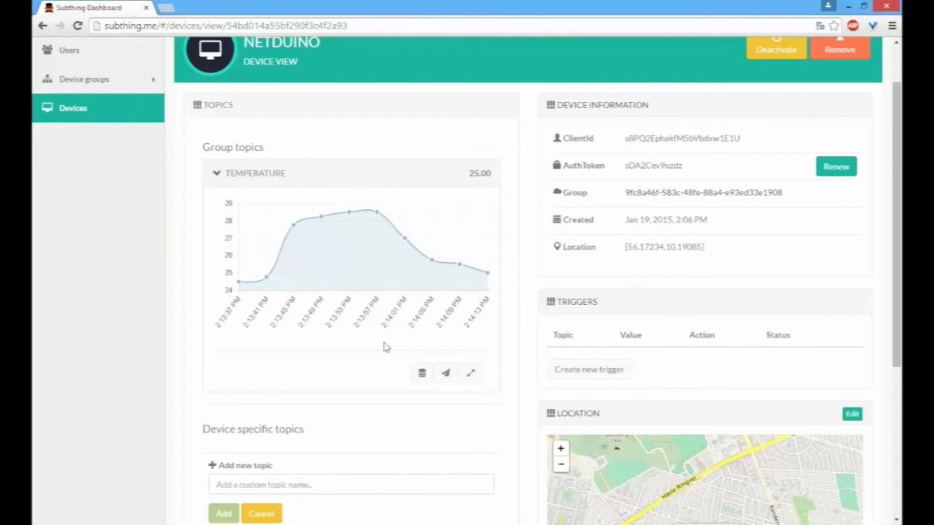
pyautogui.click(421, 375)
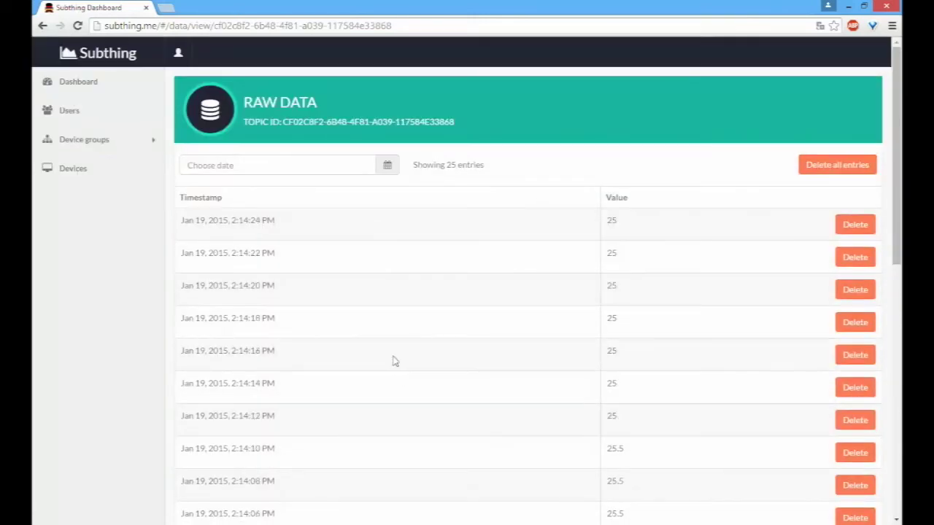
pyautogui.scroll(-8, 397, 270)
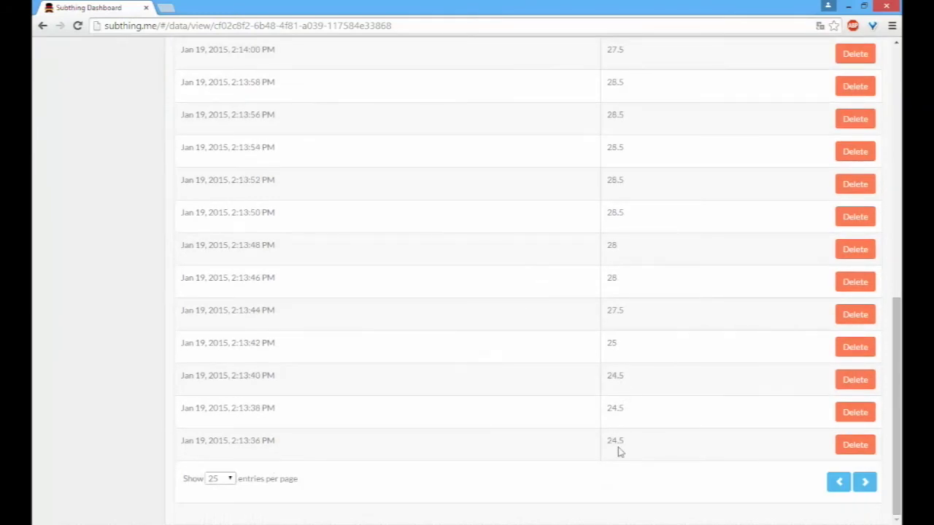
pyautogui.scroll(5, 549, 419)
pyautogui.scroll(3, 549, 419)
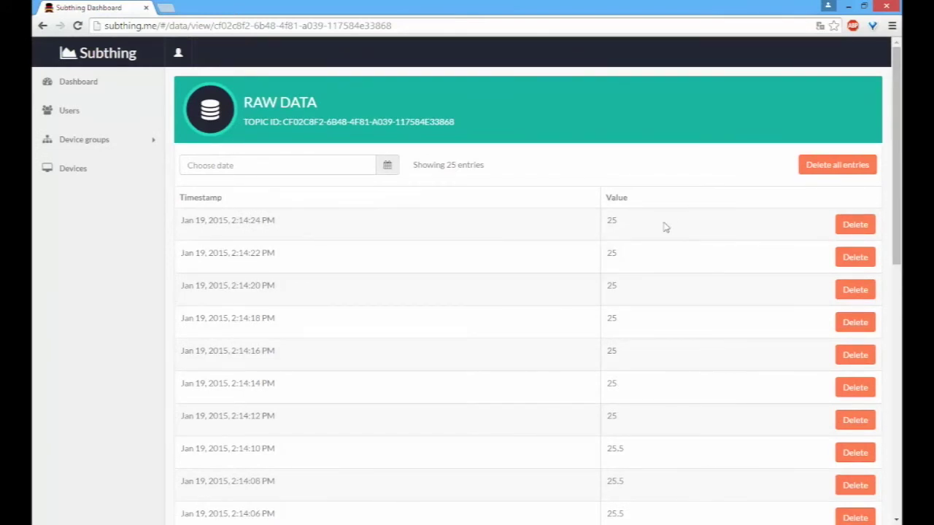
pyautogui.scroll(-6, 665, 227)
pyautogui.scroll(-1, 665, 227)
pyautogui.scroll(7, 667, 231)
pyautogui.scroll(-6, 556, 288)
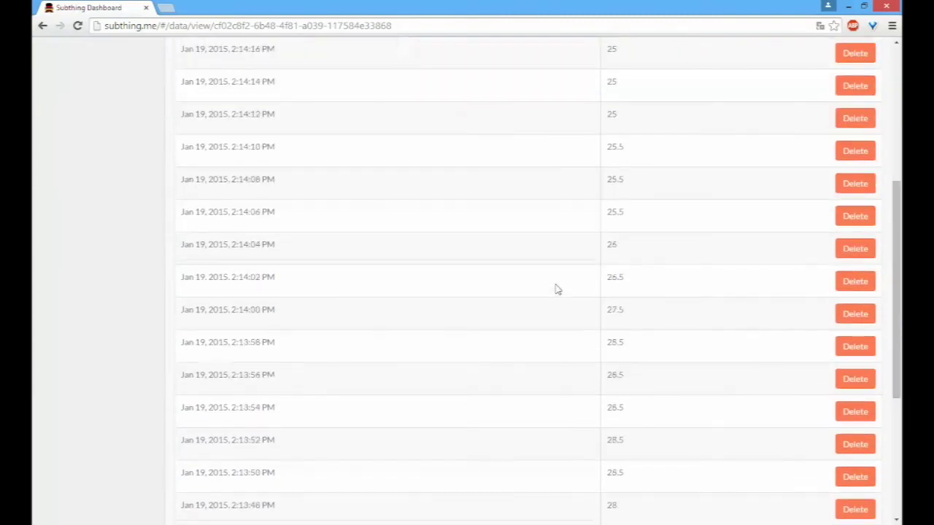
pyautogui.scroll(-1, 558, 290)
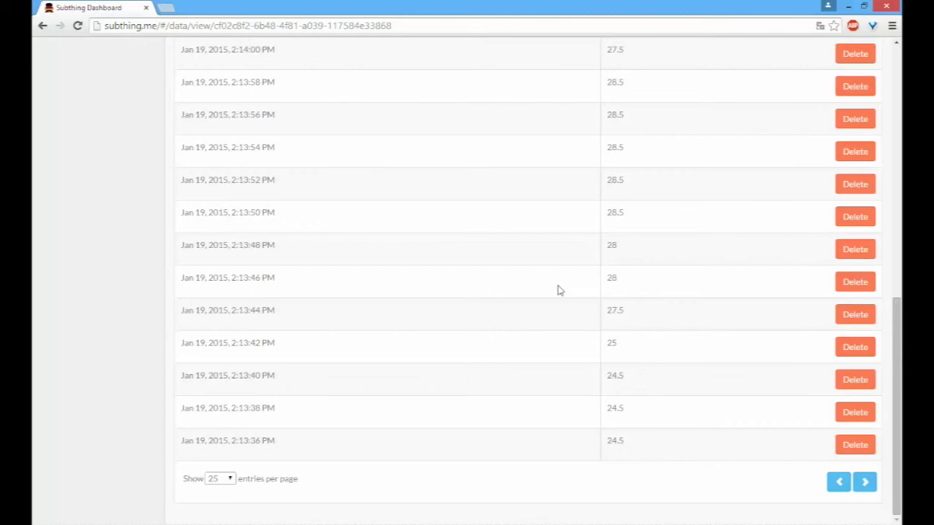
pyautogui.scroll(10, 557, 296)
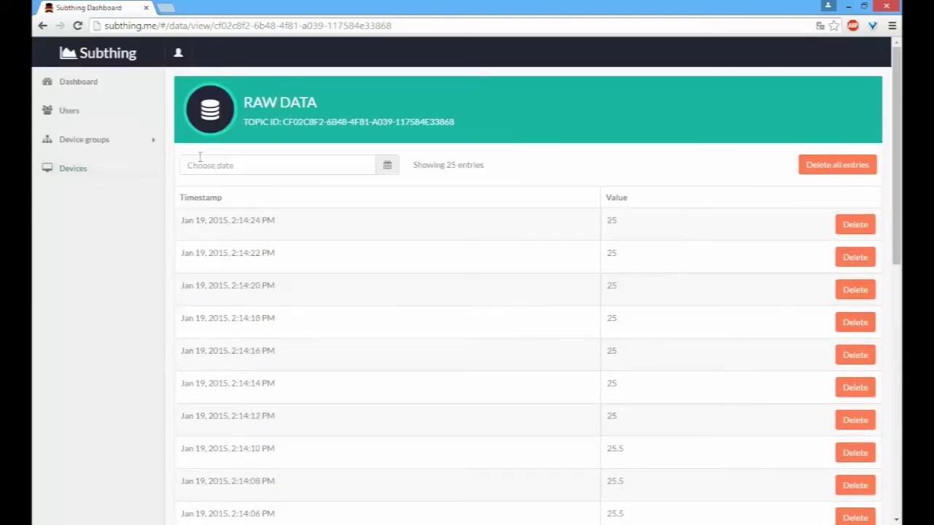
pyautogui.hotkey('alt', 'Left')
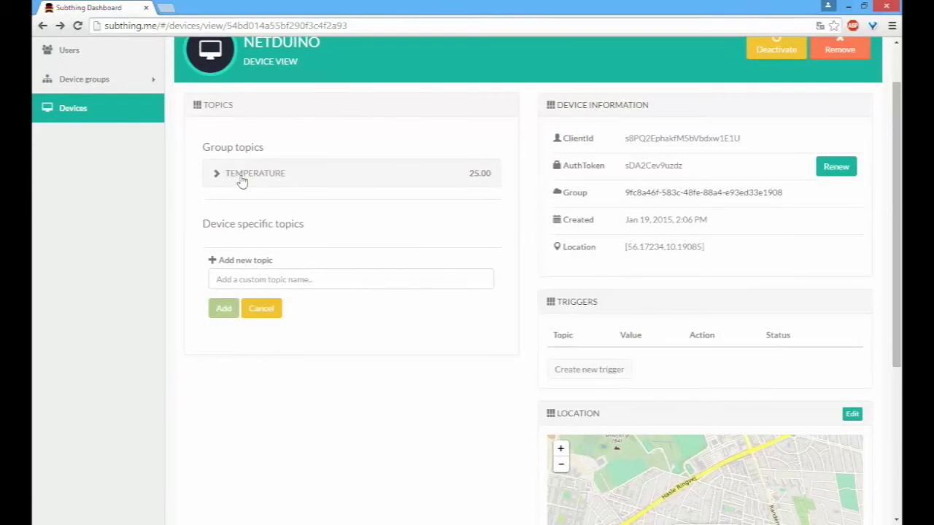
# Step: Create a trigger with condition value > 26 on the temperature topic, mailing the notification address
pyautogui.click(603, 370)
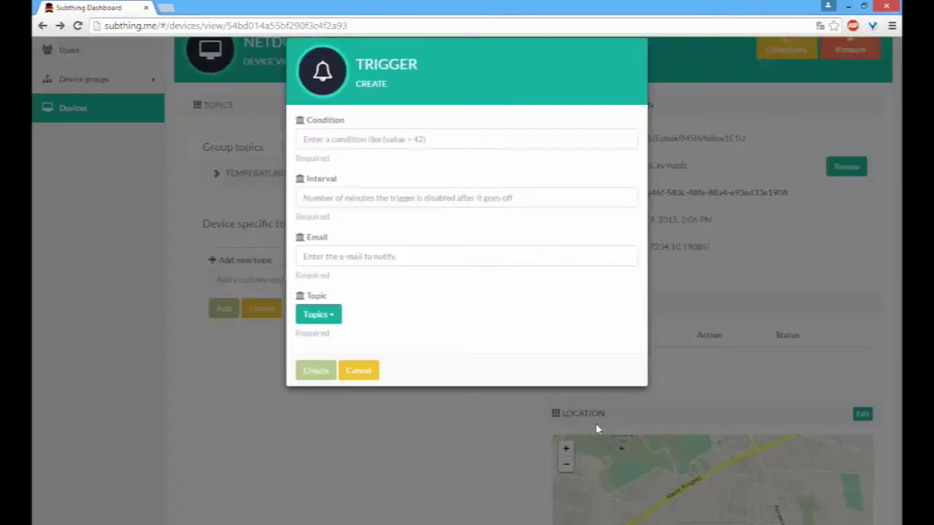
pyautogui.click(383, 157)
pyautogui.write('v')
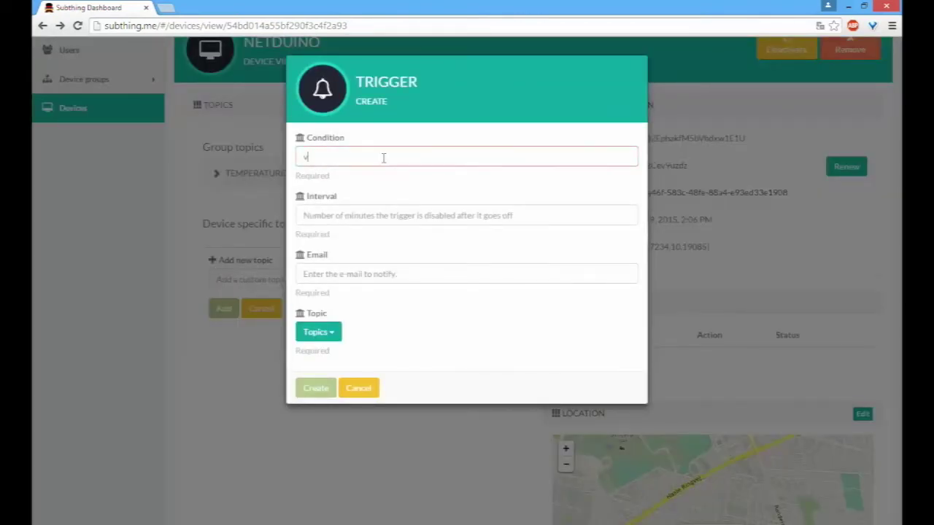
pyautogui.write('alue > 26')
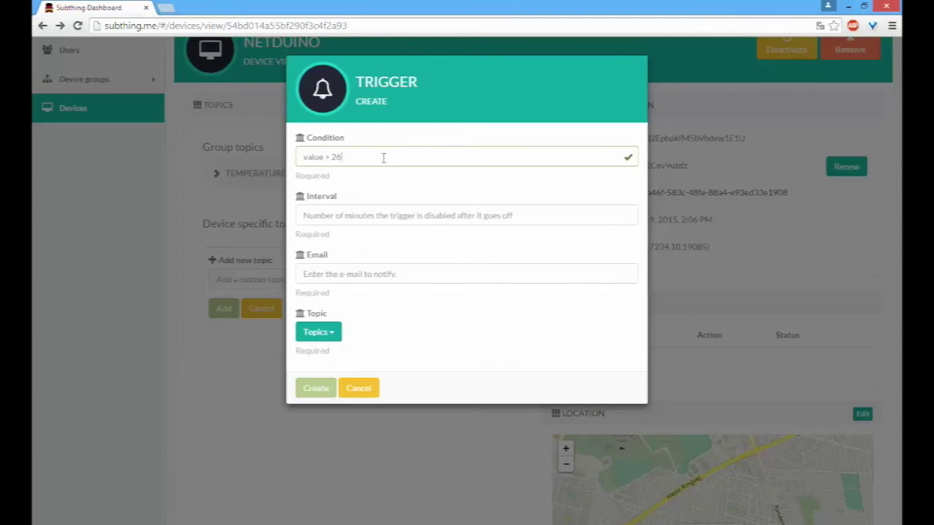
pyautogui.write('1')
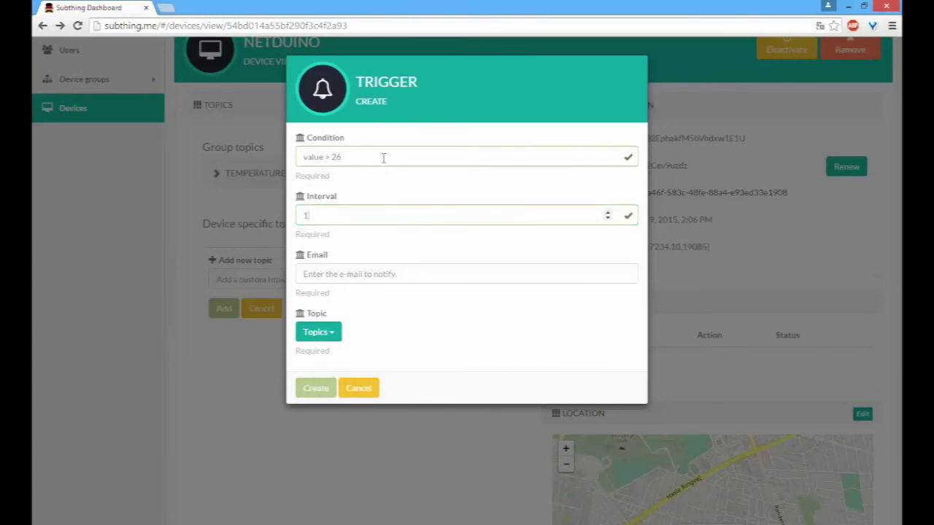
pyautogui.press('Tab')
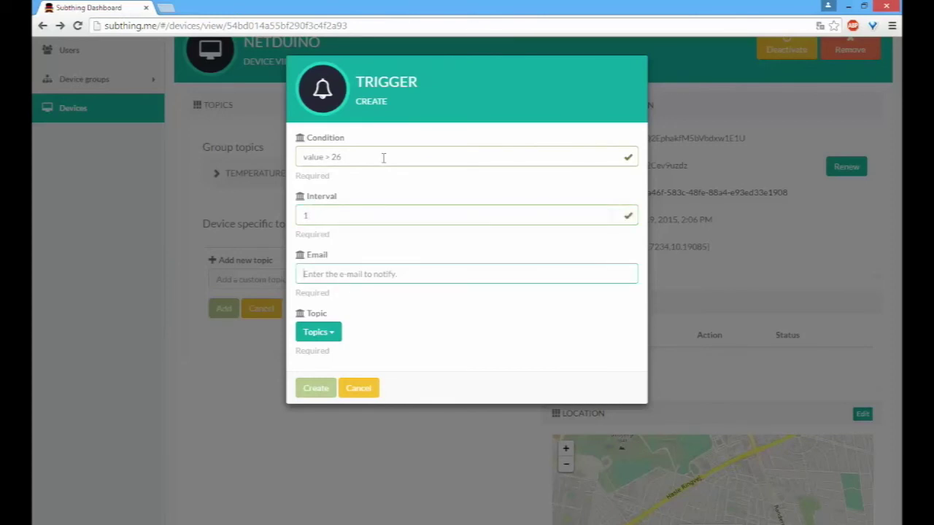
pyautogui.click(332, 337)
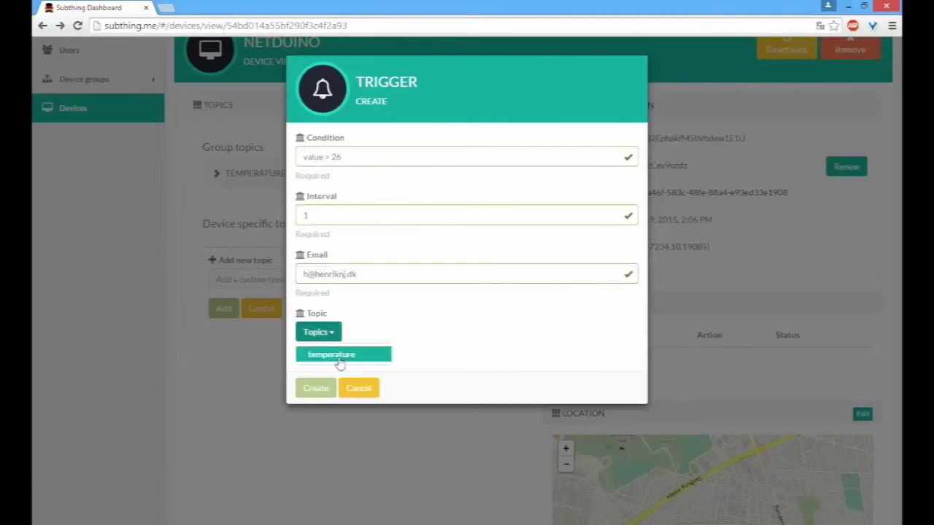
pyautogui.click(361, 356)
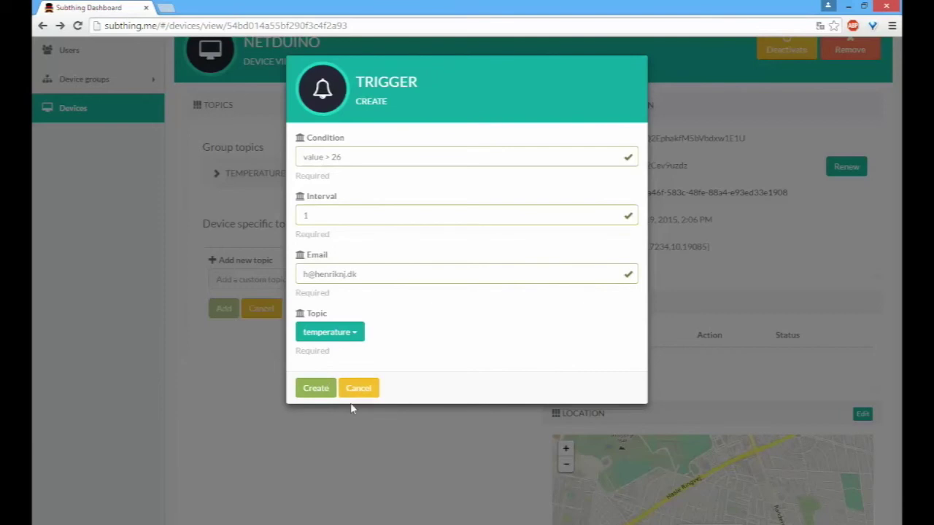
pyautogui.click(319, 391)
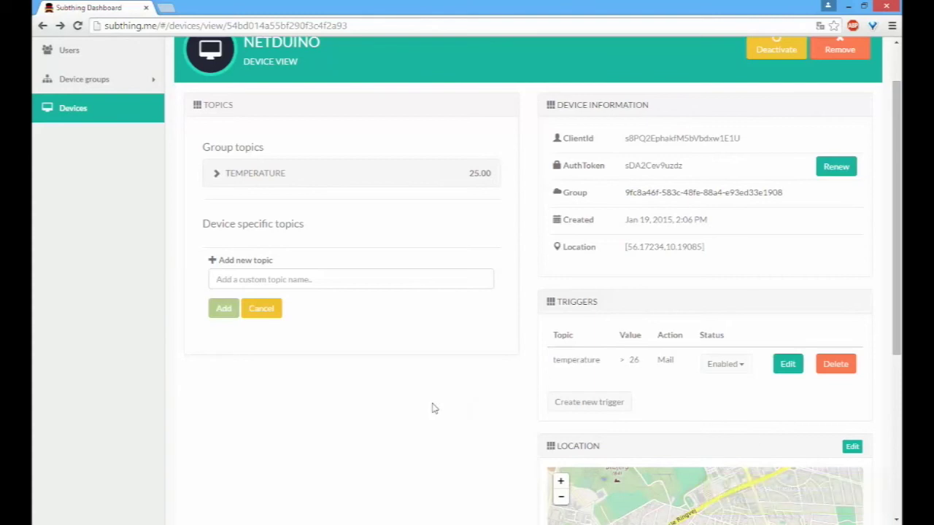
# Step: Expand the TEMPERATURE topic chart to show the newest readings, then bring Outlook forward
pyautogui.scroll(-2, 432, 406)
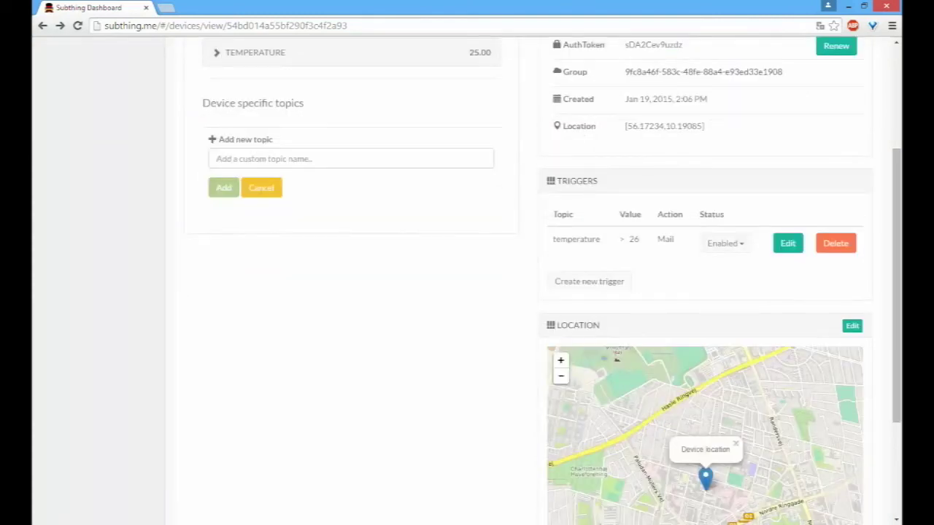
pyautogui.scroll(3, 409, 270)
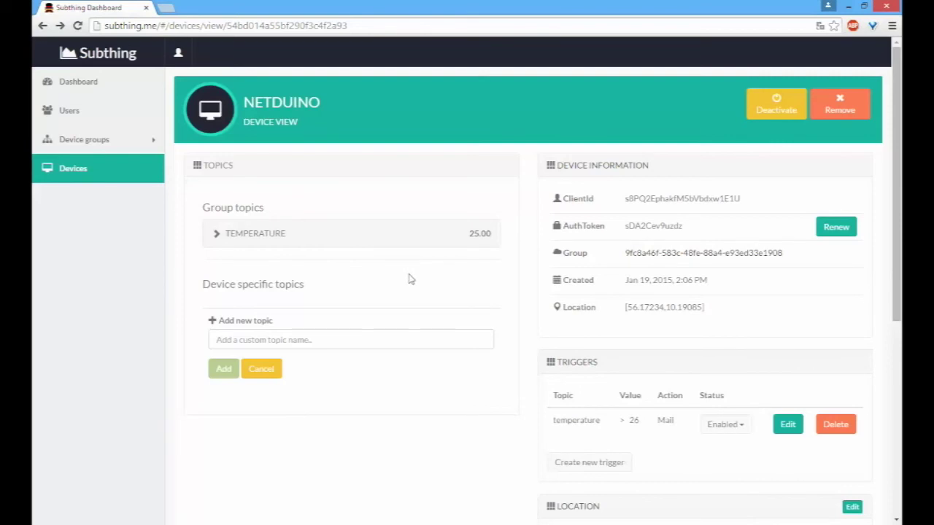
pyautogui.click(399, 234)
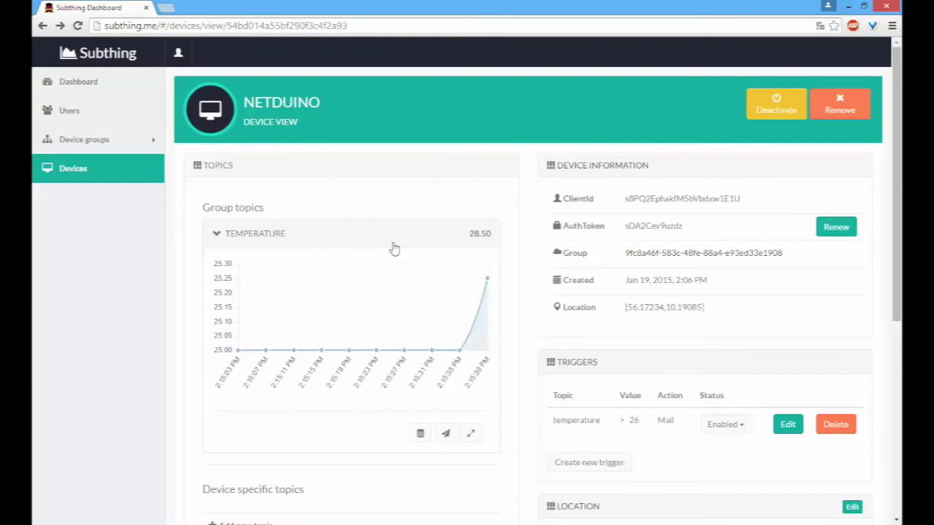
pyautogui.click(217, 510)
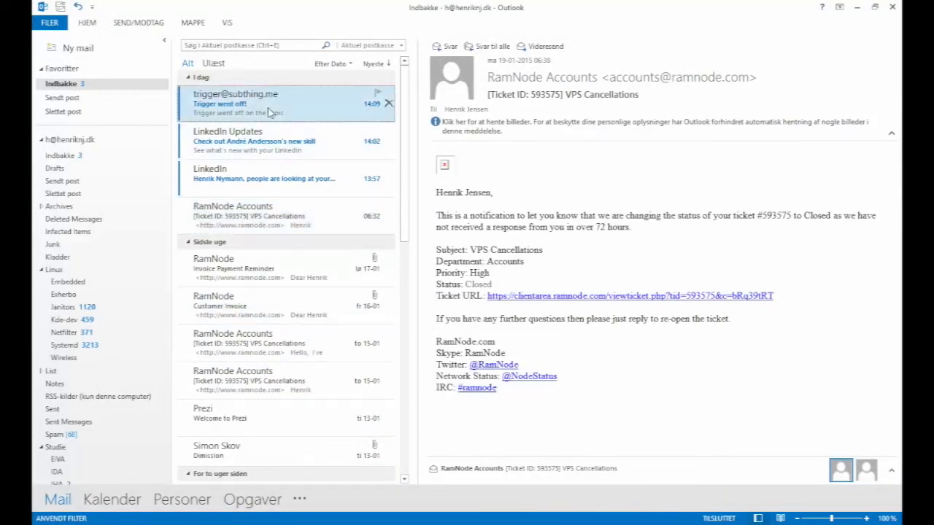
# Step: Read the 'Trigger went off!' mail reporting 28 above the 26 threshold, then return to Subthing
pyautogui.click(270, 111)
pyautogui.moveTo(611, 139); pyautogui.dragTo(564, 148)
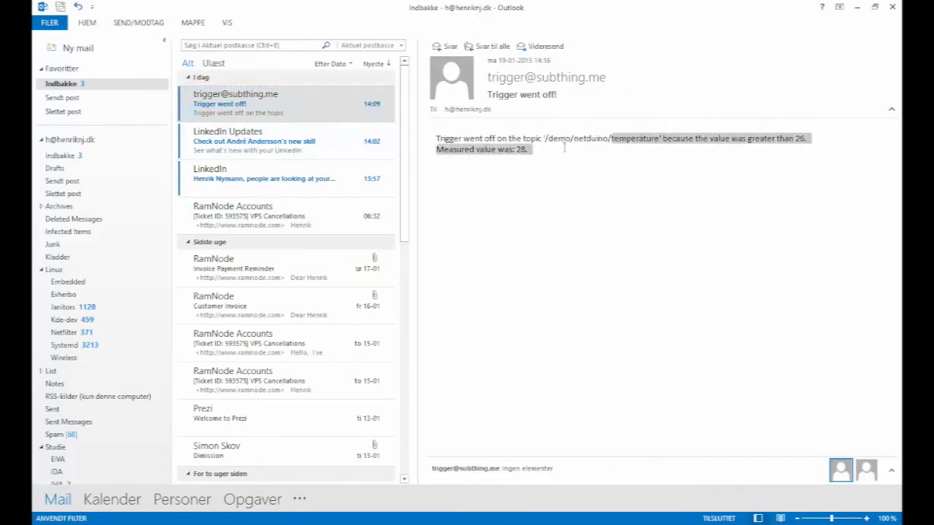
pyautogui.click(562, 147)
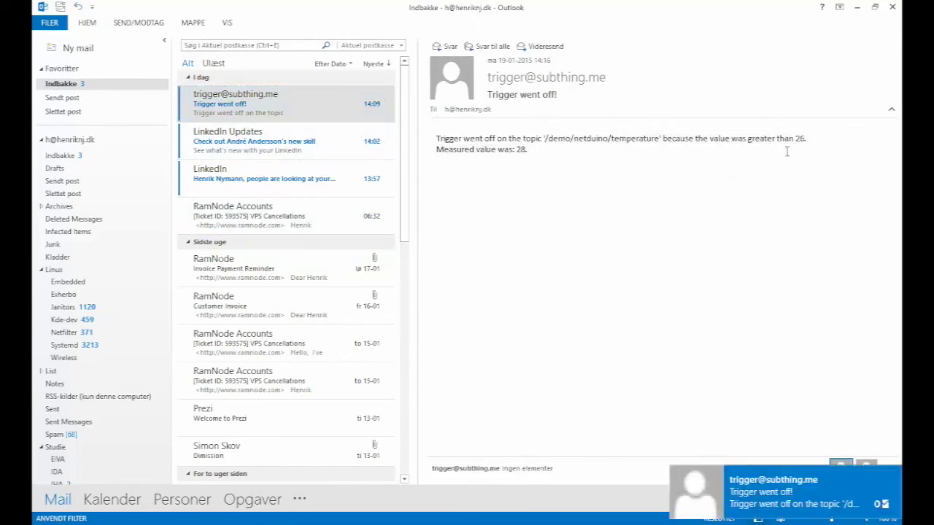
pyautogui.moveTo(797, 137); pyautogui.dragTo(663, 202)
pyautogui.click(502, 170)
pyautogui.moveTo(534, 152); pyautogui.dragTo(517, 150)
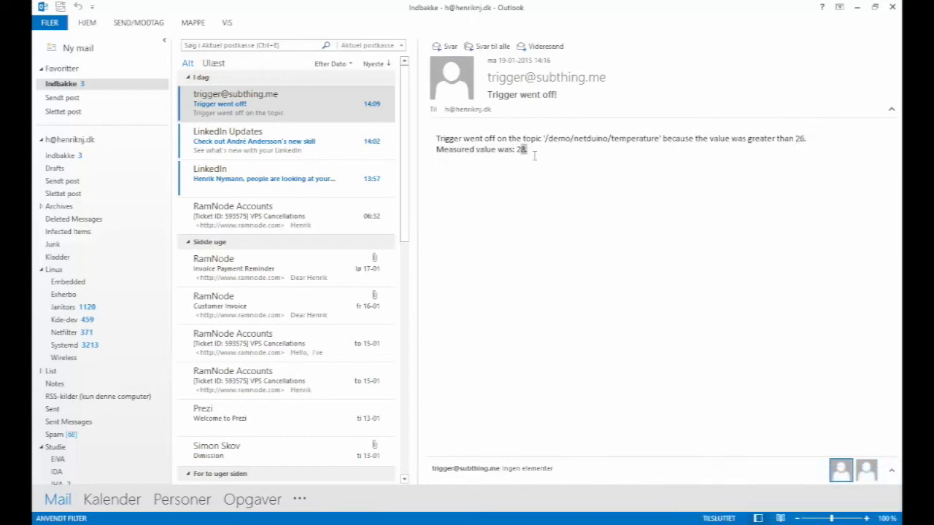
pyautogui.hotkey('alt', 'Tab')
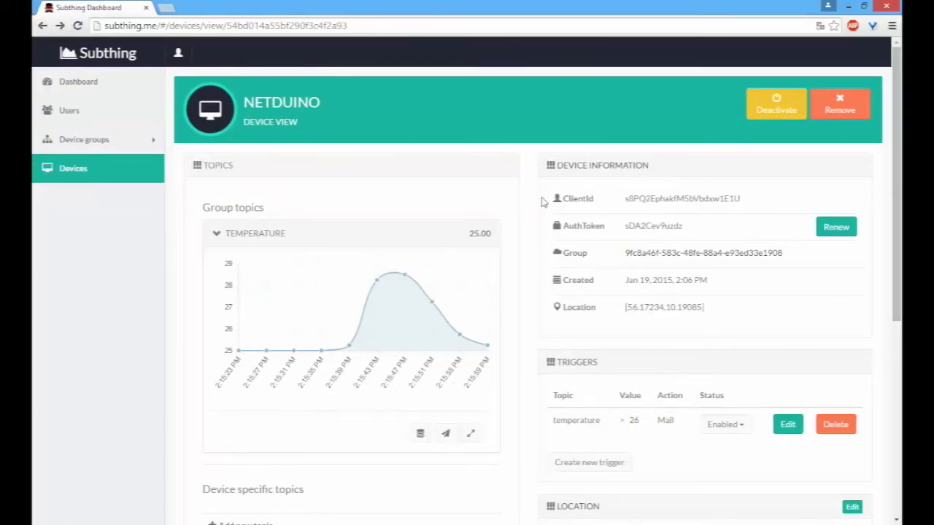
# Step: Zoom the location map, drag Netduino's marker to Langelandsgade, and save the new location
pyautogui.scroll(-2, 539, 212)
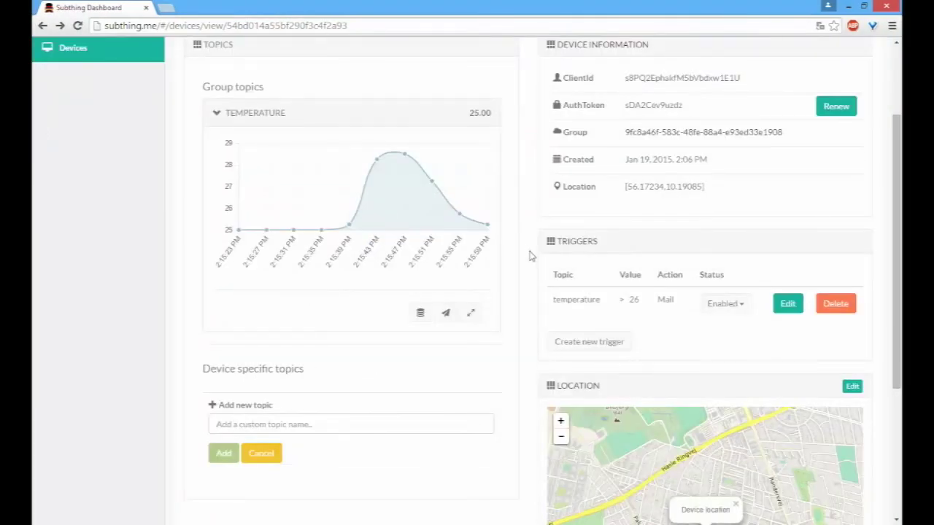
pyautogui.scroll(-2, 531, 255)
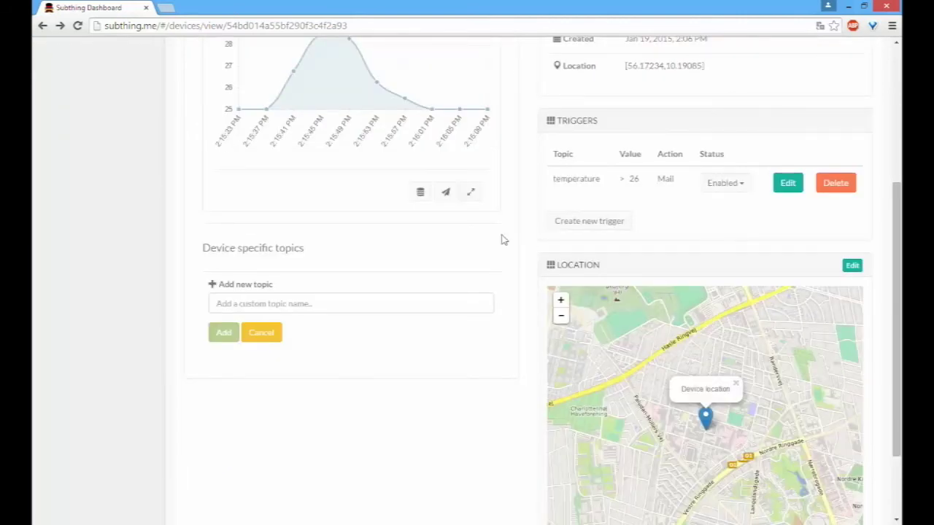
pyautogui.scroll(-2, 503, 238)
pyautogui.scroll(2, 716, 299)
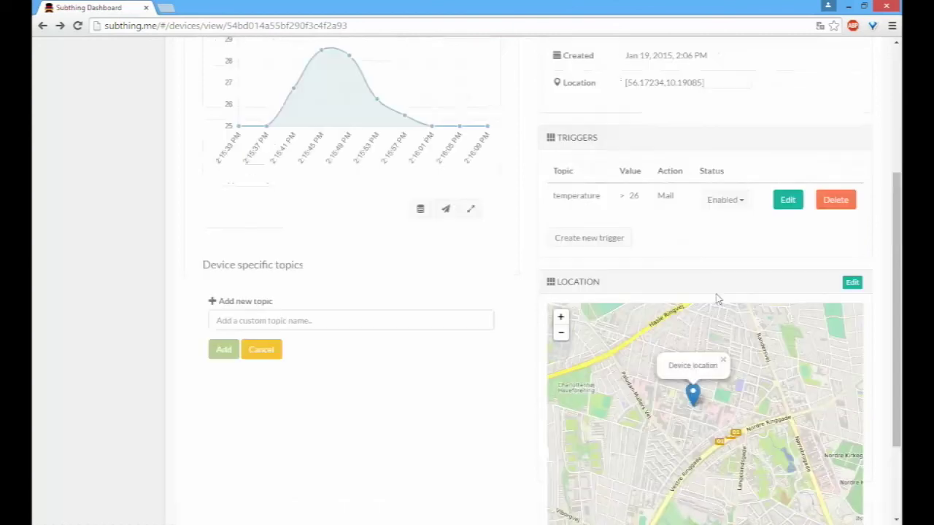
pyautogui.scroll(-2, 716, 299)
pyautogui.click(560, 197)
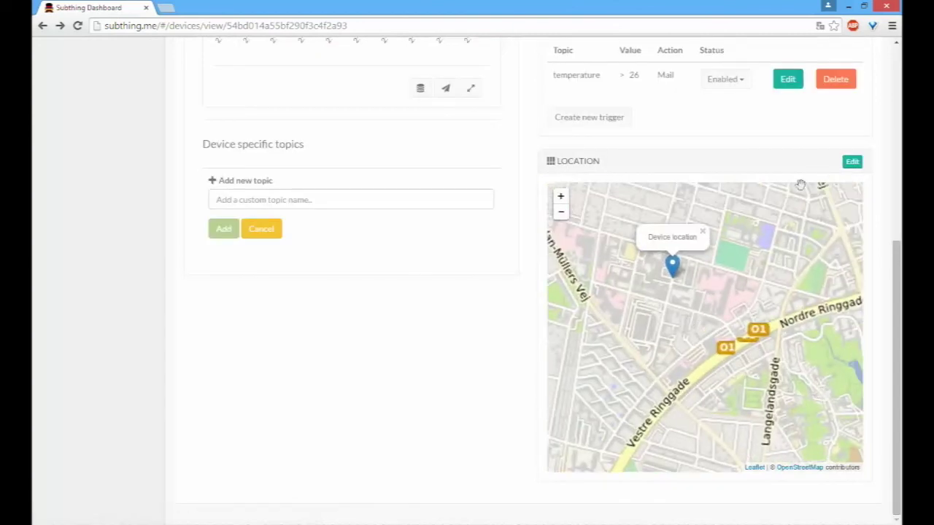
pyautogui.click(852, 161)
pyautogui.moveTo(671, 267)
pyautogui.mouseDown()
pyautogui.moveTo(783, 373)
pyautogui.moveTo(778, 411)
pyautogui.mouseUp()
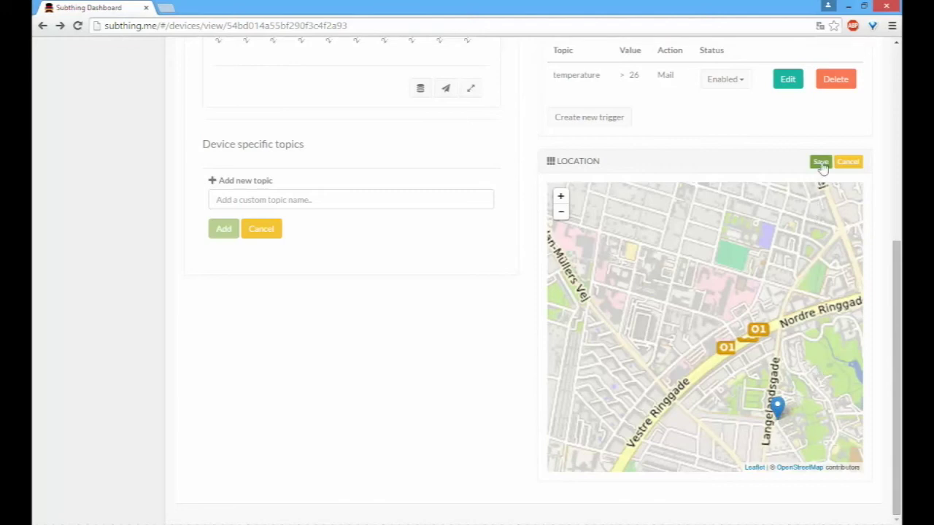
pyautogui.click(820, 162)
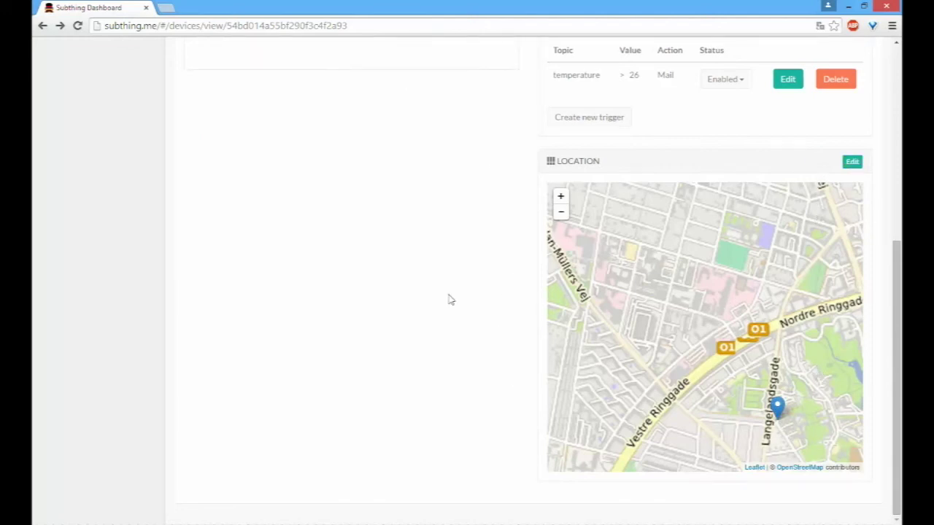
pyautogui.scroll(5, 460, 298)
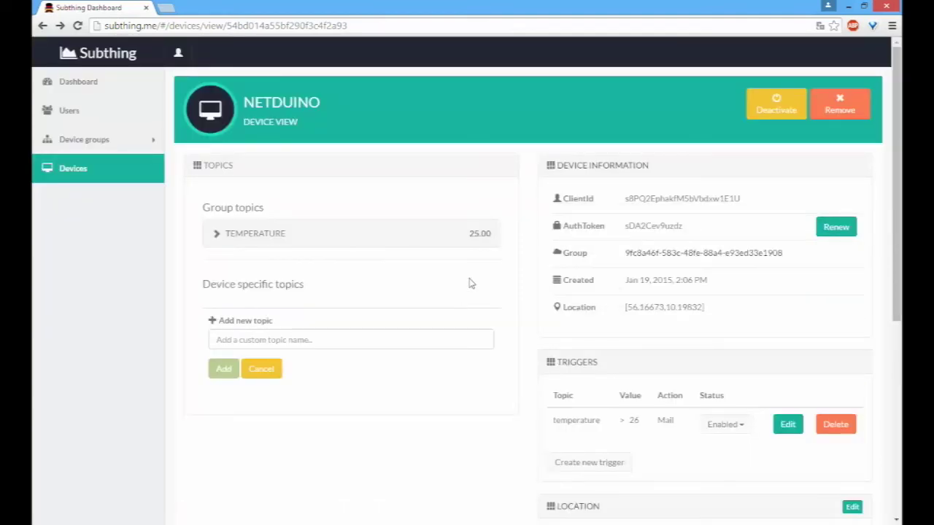
# Step: Check the location 56.16673,10.19832 and expand the TEMPERATURE chart holding steady at 25
pyautogui.scroll(-3, 481, 273)
pyautogui.scroll(-2, 499, 262)
pyautogui.scroll(4, 496, 271)
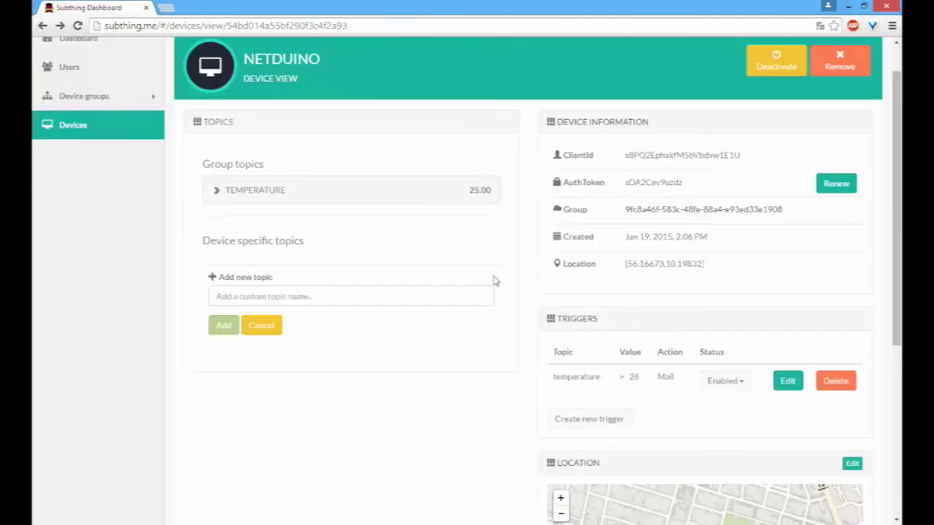
pyautogui.scroll(-2, 493, 287)
pyautogui.scroll(4, 489, 285)
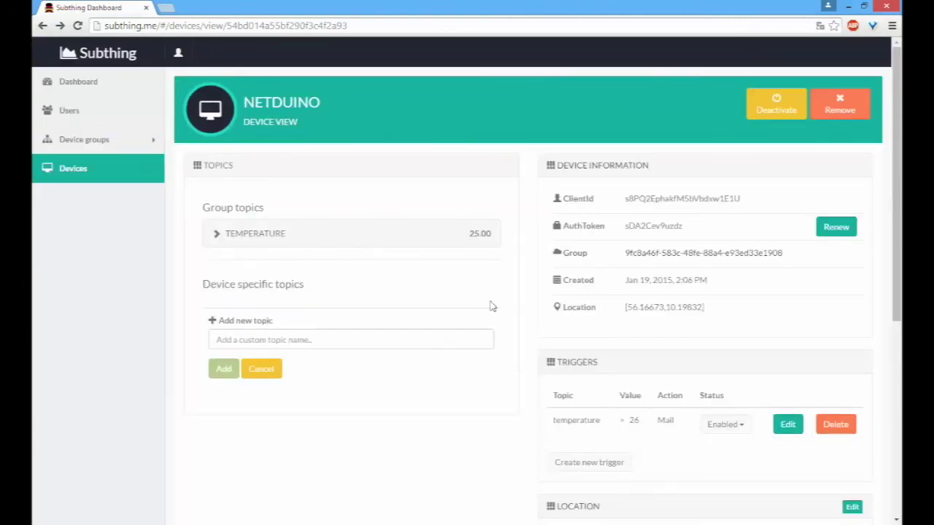
pyautogui.scroll(-2, 472, 316)
pyautogui.scroll(2, 471, 318)
pyautogui.click(394, 250)
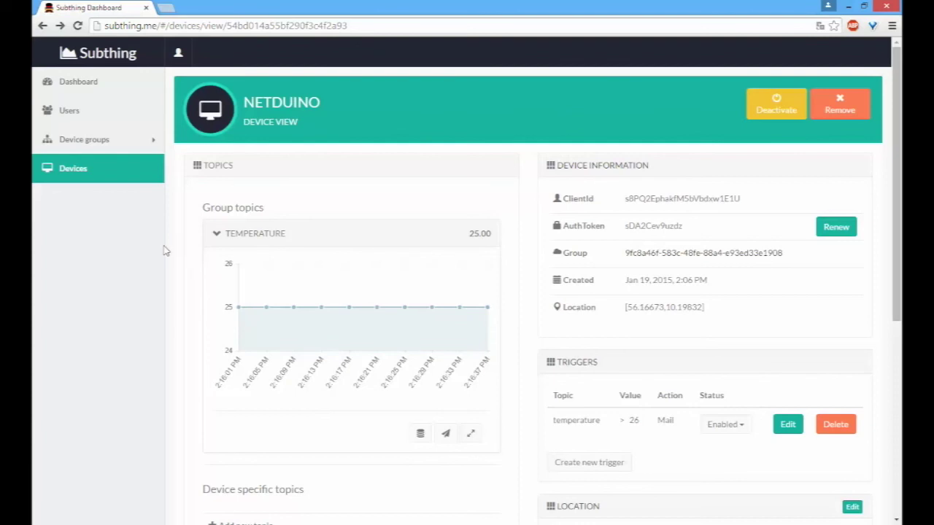
pyautogui.click(100, 141)
# Step: Look over the AU Weatherstations device group, then open the Devices list showing Netduino
pyautogui.click(85, 169)
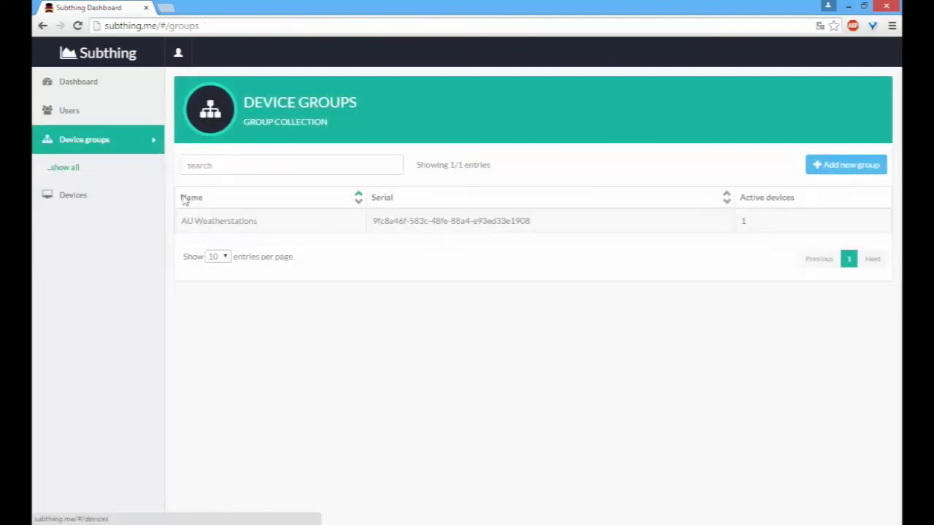
pyautogui.click(215, 225)
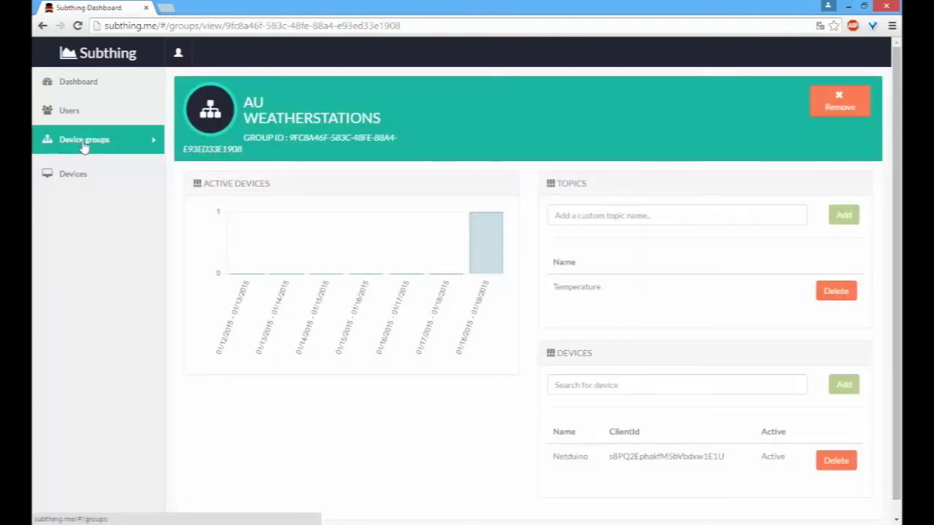
pyautogui.click(79, 169)
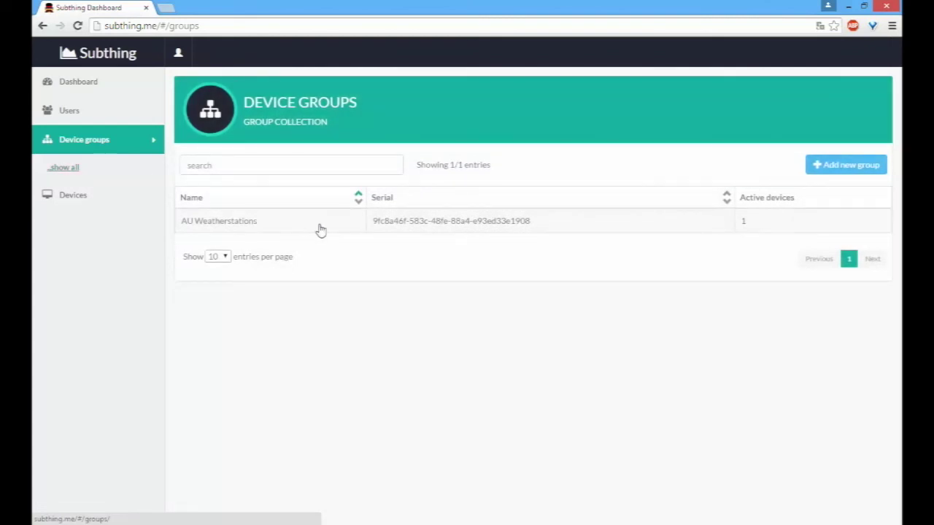
pyautogui.click(317, 230)
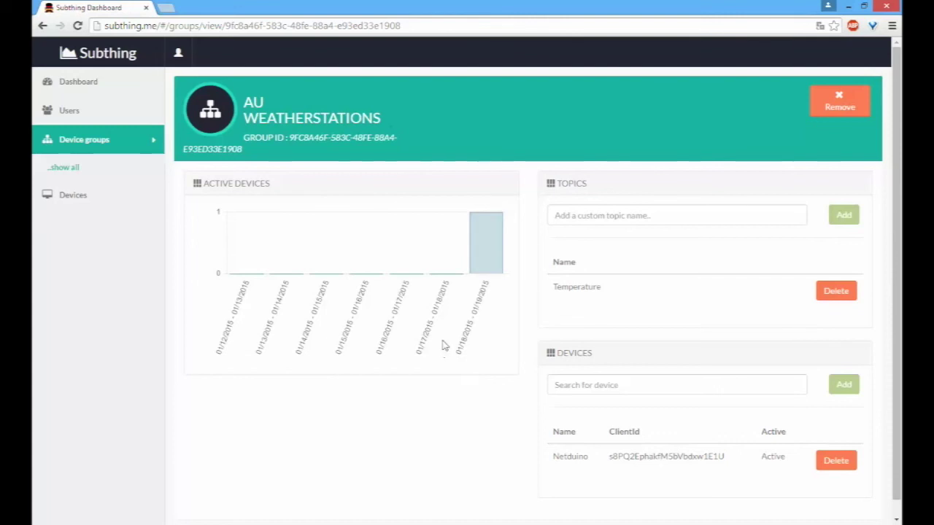
pyautogui.click(92, 150)
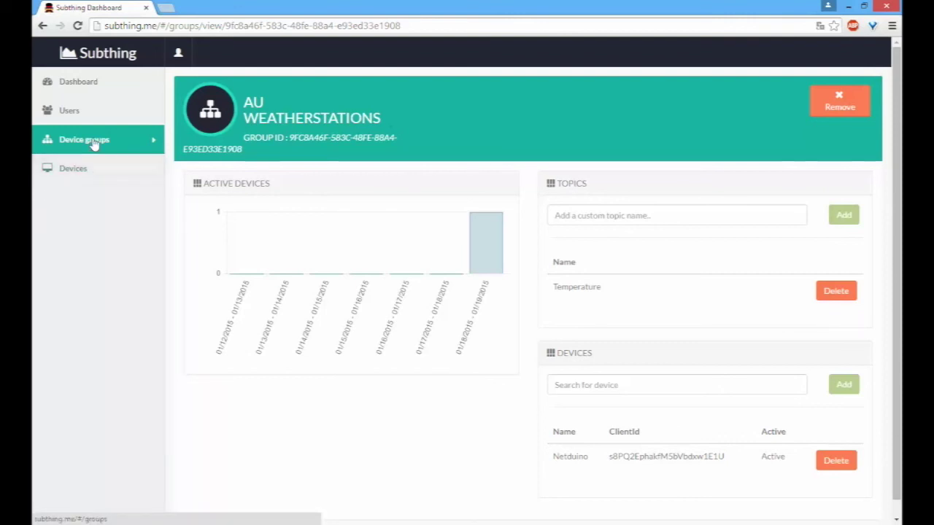
pyautogui.click(94, 142)
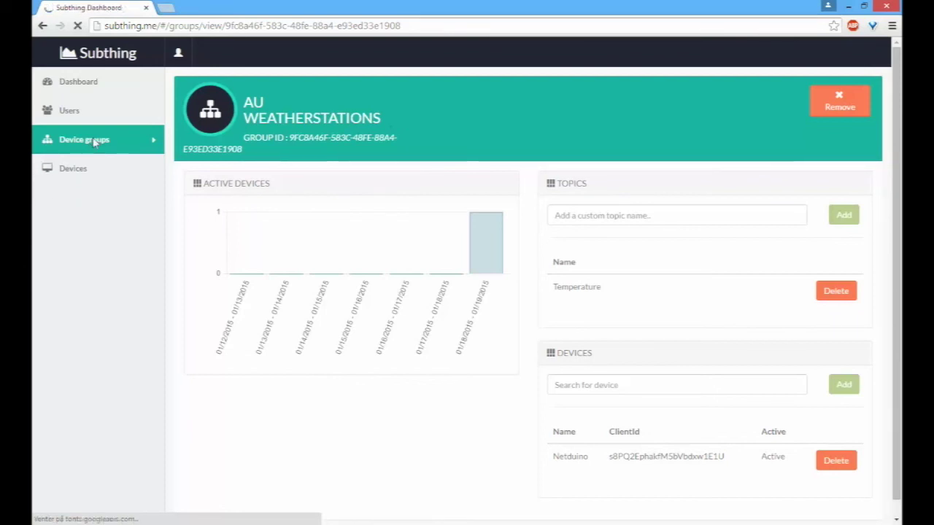
pyautogui.click(102, 170)
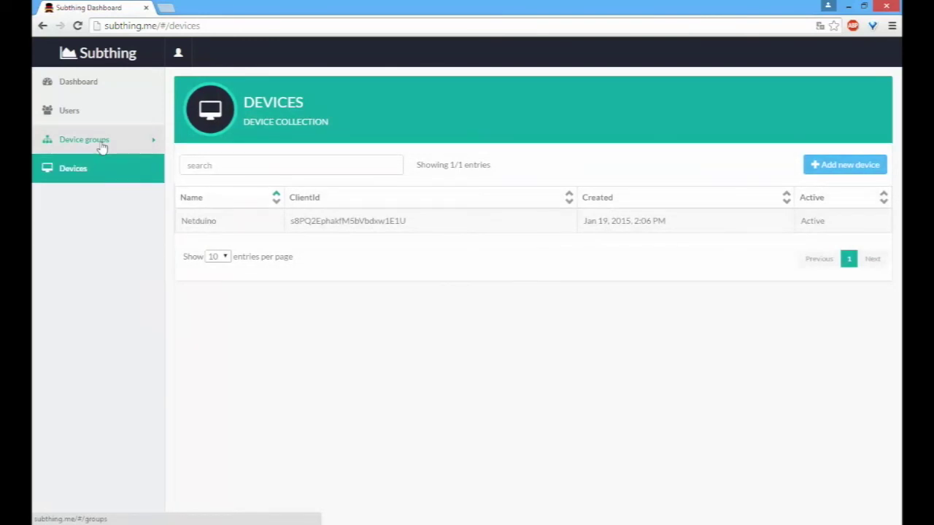
# Step: Open the Netduino device and expand its TEMPERATURE chart with live readings
pyautogui.moveTo(105, 147)
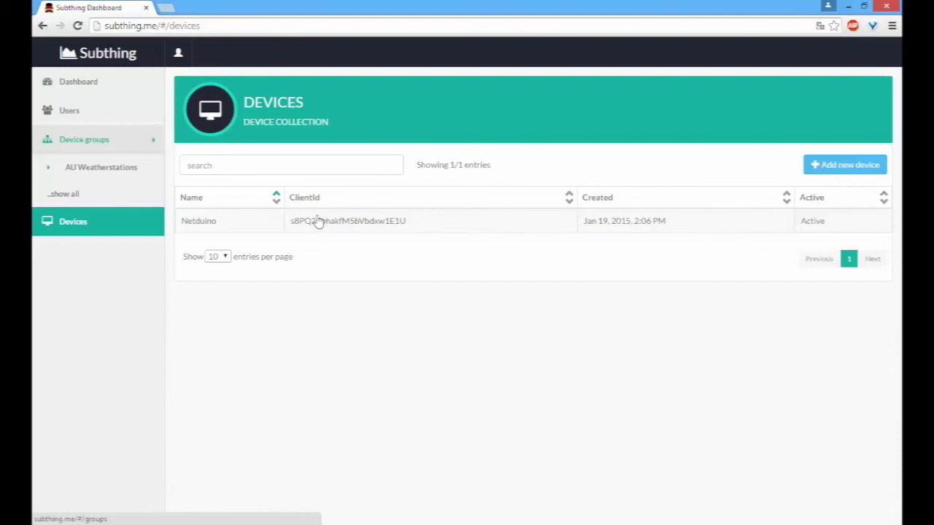
pyautogui.click(318, 221)
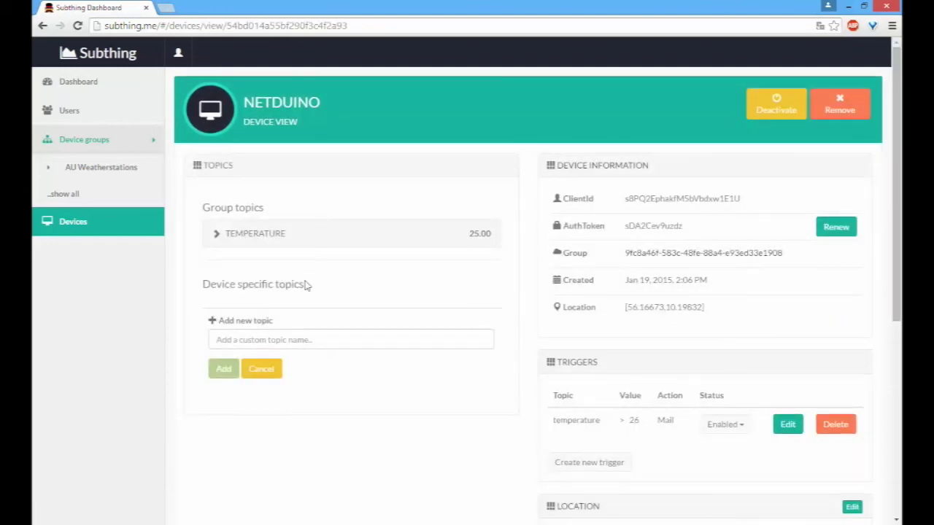
pyautogui.scroll(-5, 307, 285)
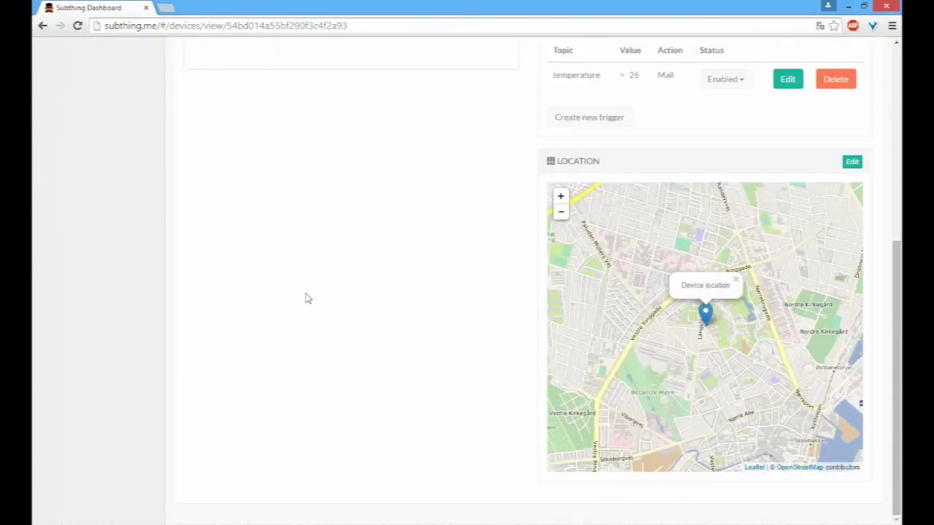
pyautogui.scroll(5, 306, 298)
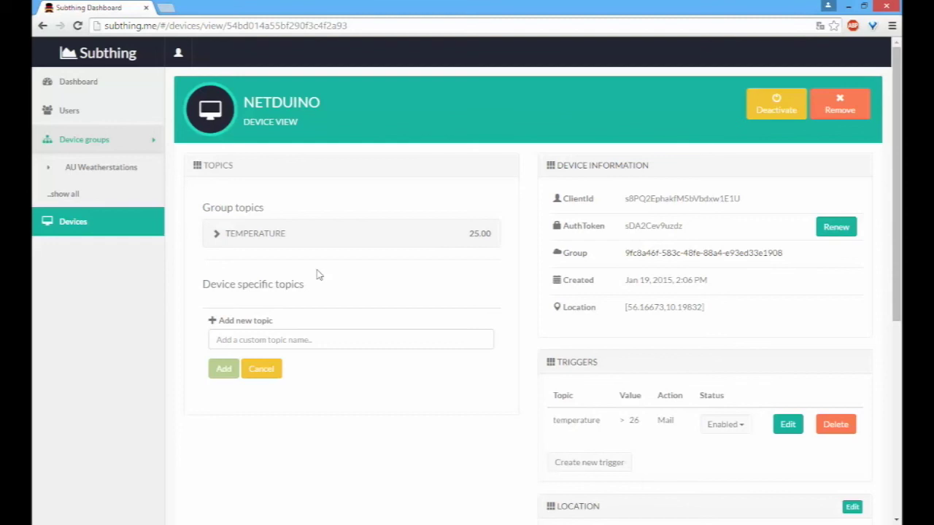
pyautogui.scroll(-2, 315, 272)
pyautogui.click(350, 121)
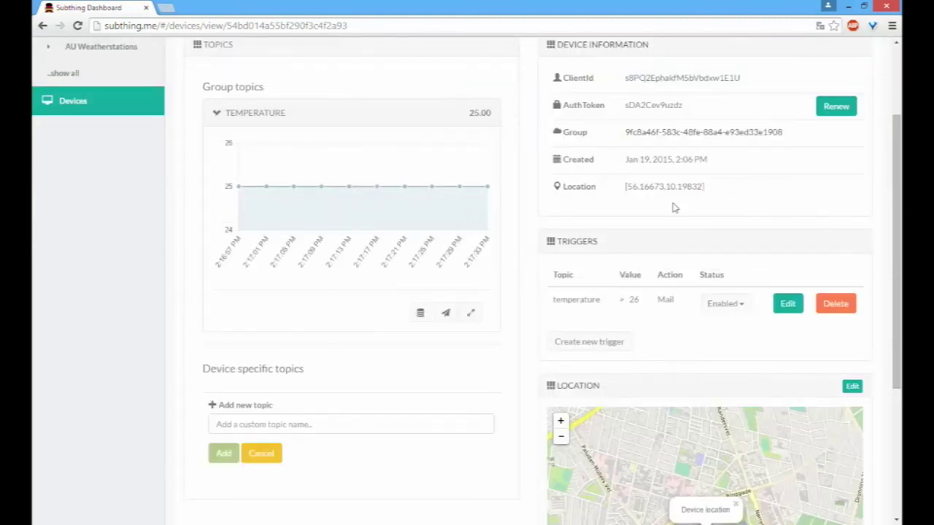
# Step: Renew Netduino's AuthToken, confirm it, and reopen the TEMPERATURE chart
pyautogui.click(853, 108)
pyautogui.click(483, 183)
pyautogui.click(388, 117)
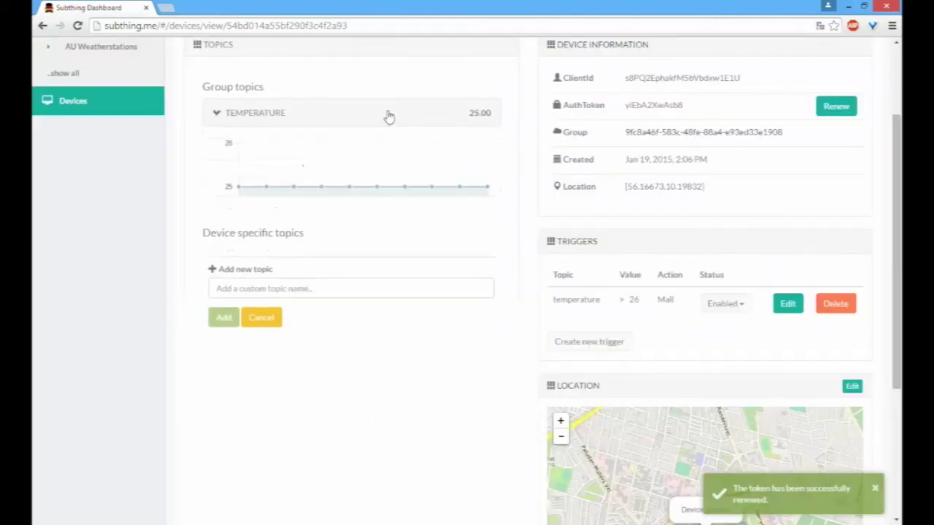